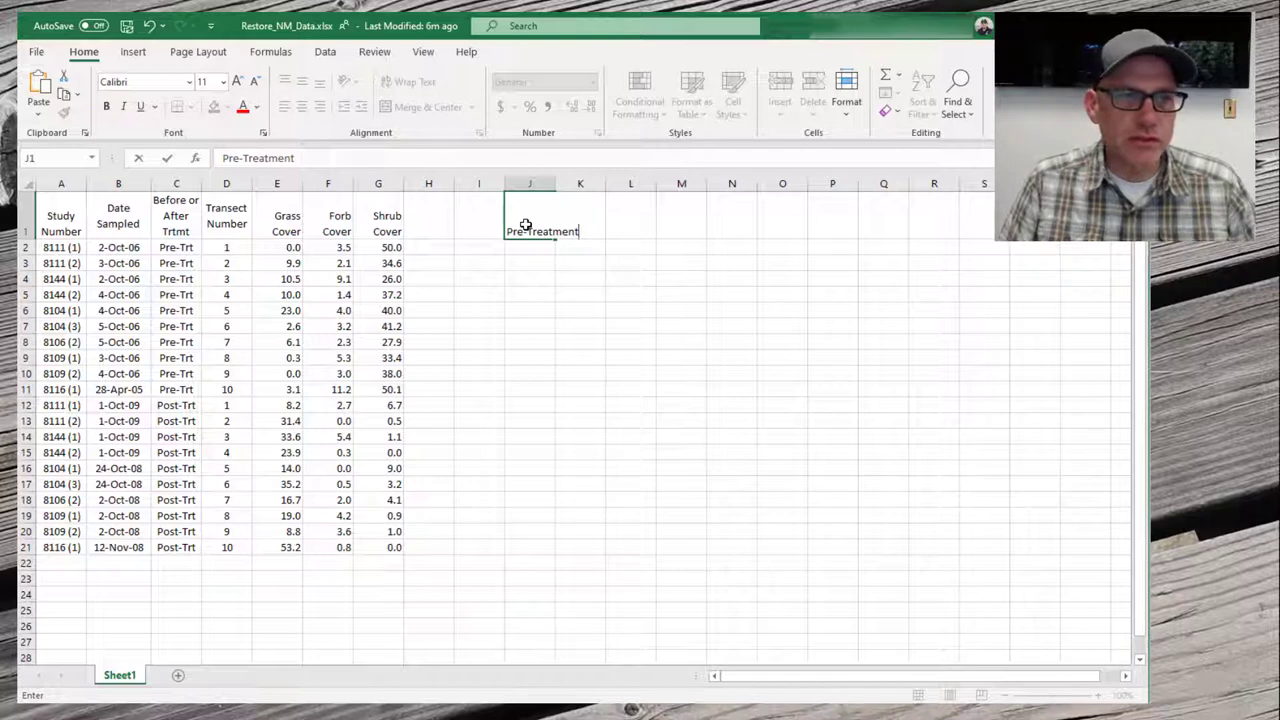
Enter the headings Grass Cover, Forb Cover and Shrub Cover in K1:M1 and widen column J to fit Pre-Treatment on one line
key(Tab)
text(Grass Cover)
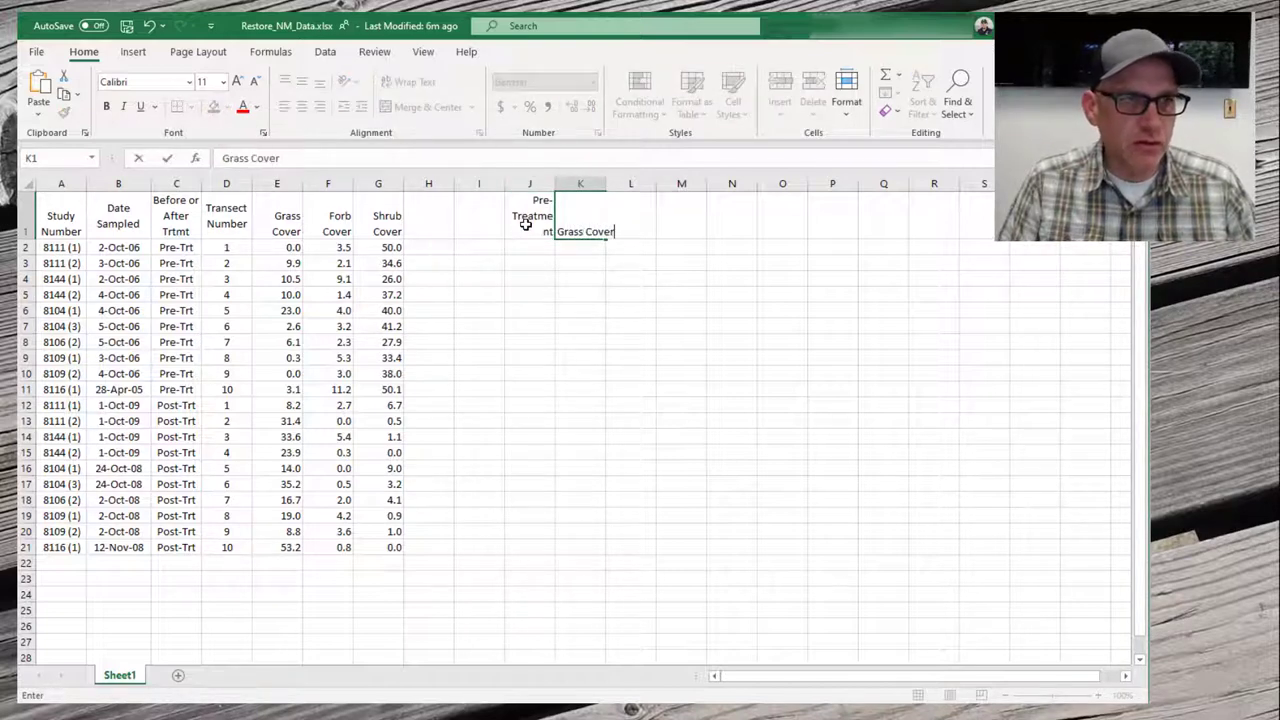
key(Tab)
text(Frob)
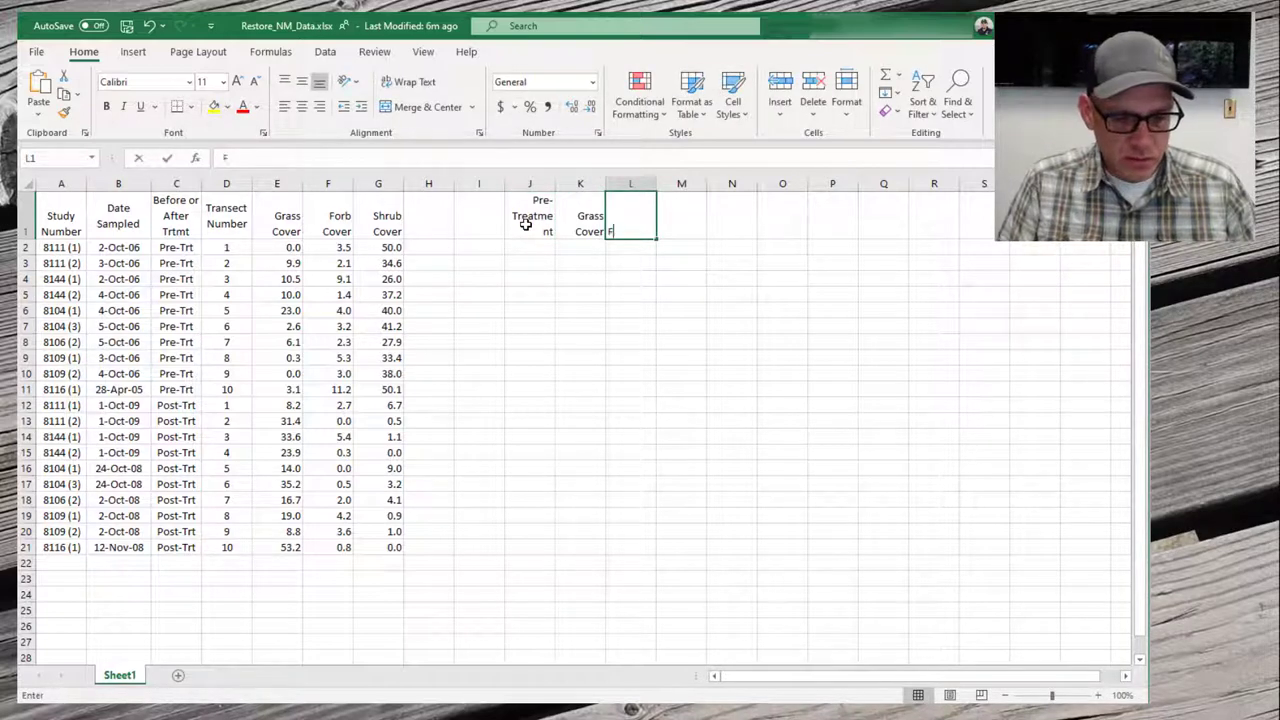
key(BackSpace)
key(BackSpace)
key(BackSpace)
text(orb Cover)
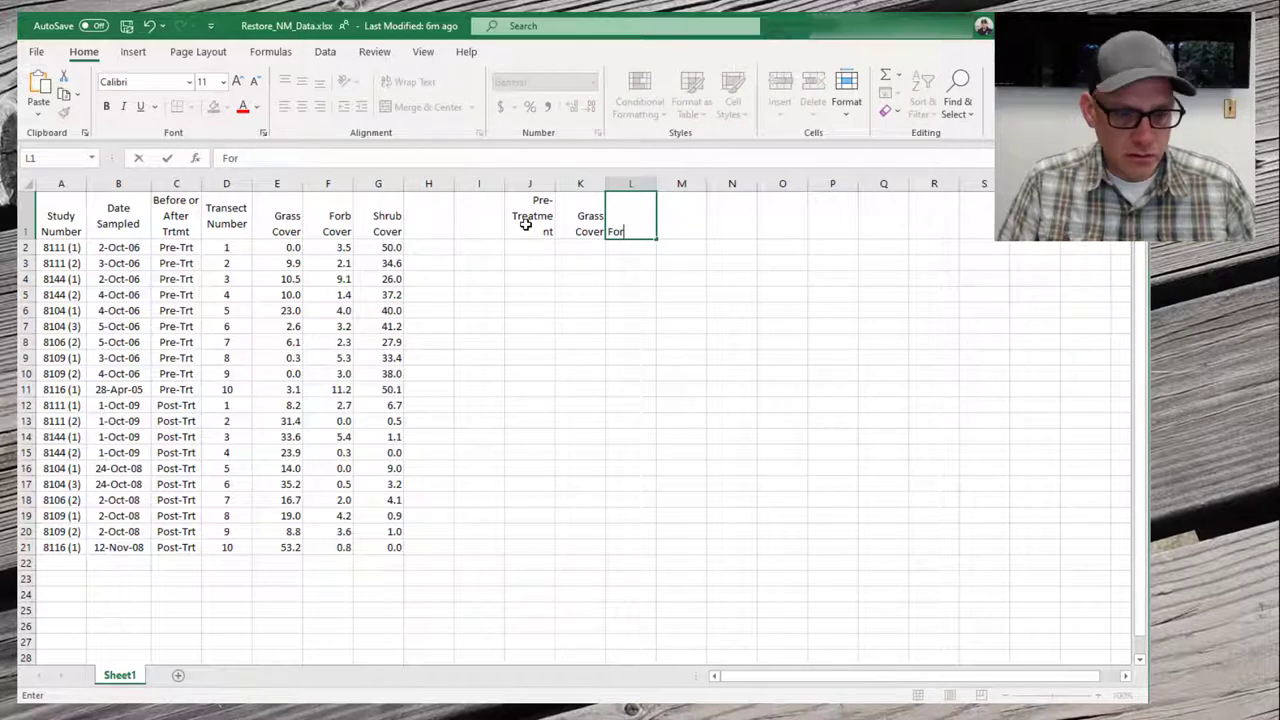
key(ctrl+Return)
key(Tab)
text(Shrub Cover)
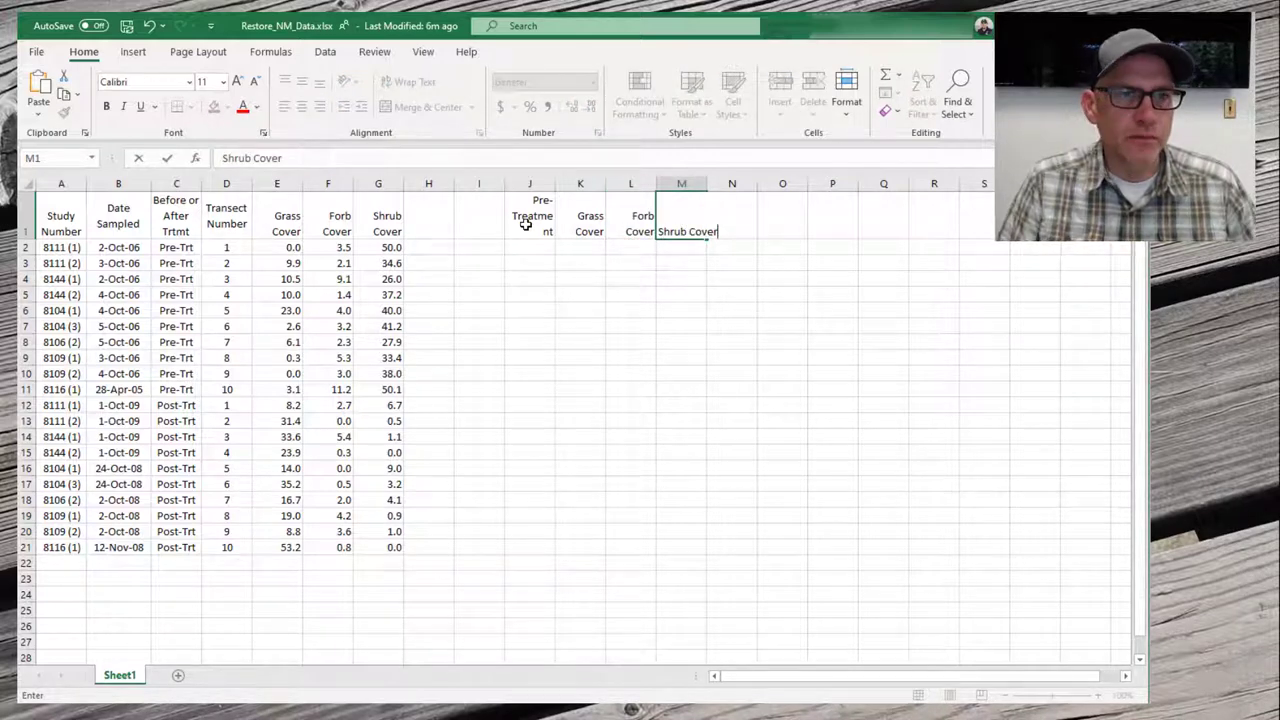
key(Return)
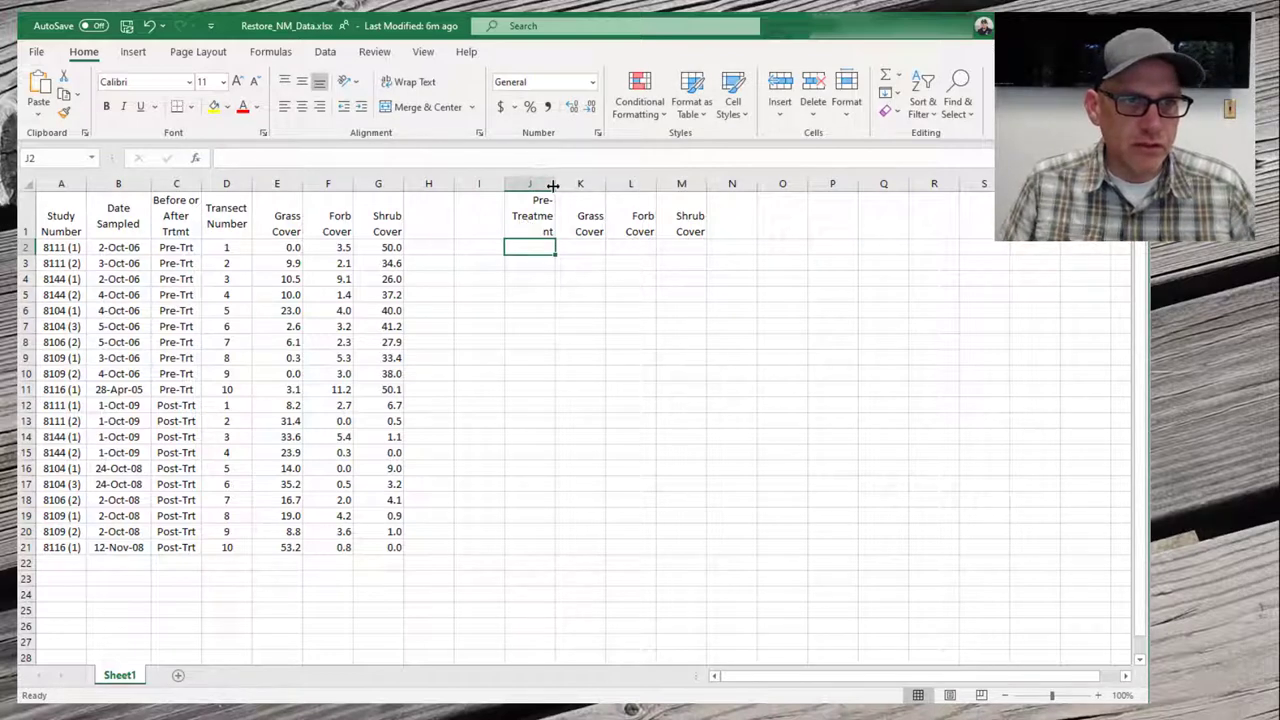
drag(555, 184, 598, 184)
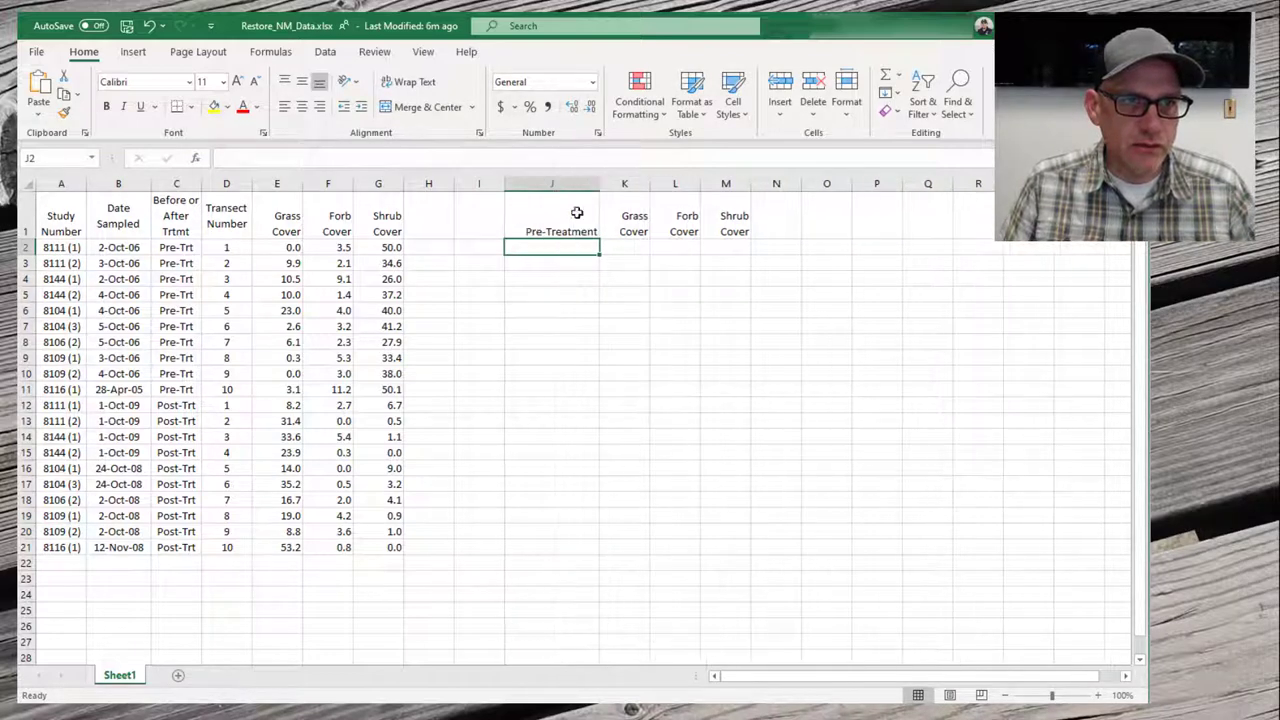
Label the rows J2:J5 under Pre-Treatment as Mean, St Dev, Coef Variation and Confidence Interval
text(Mean)
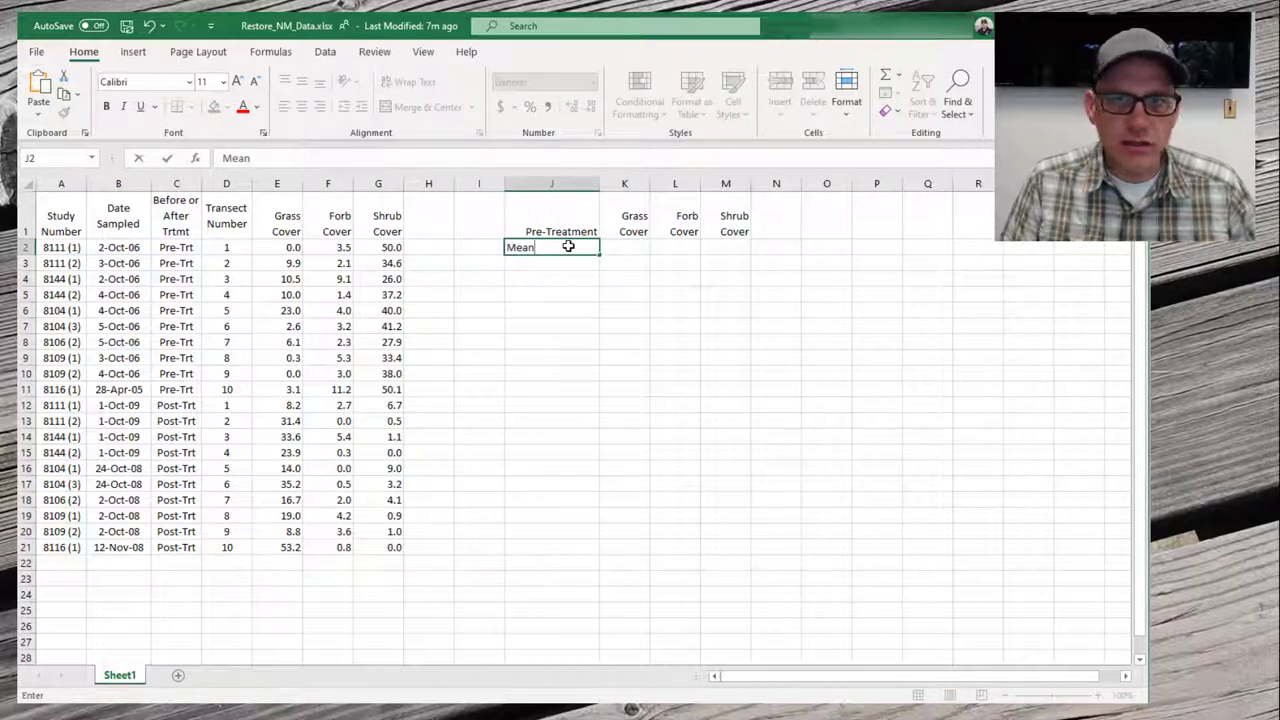
key(Return)
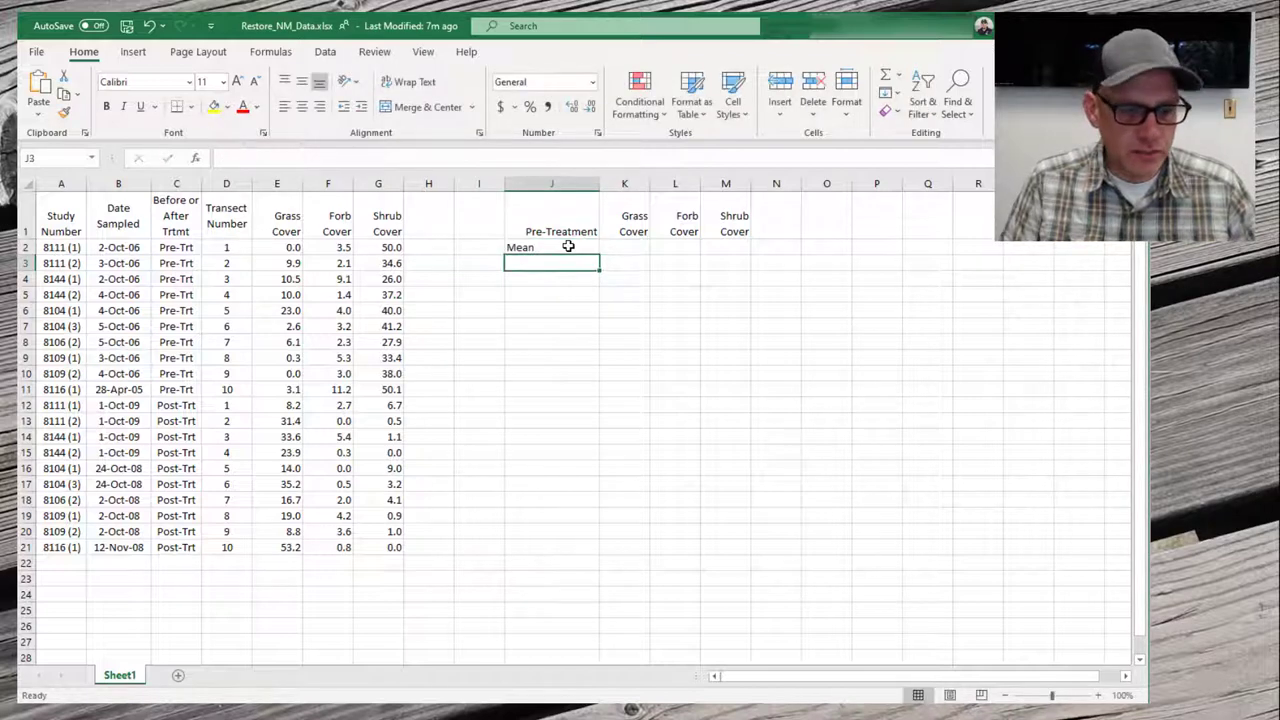
text(St Dev)
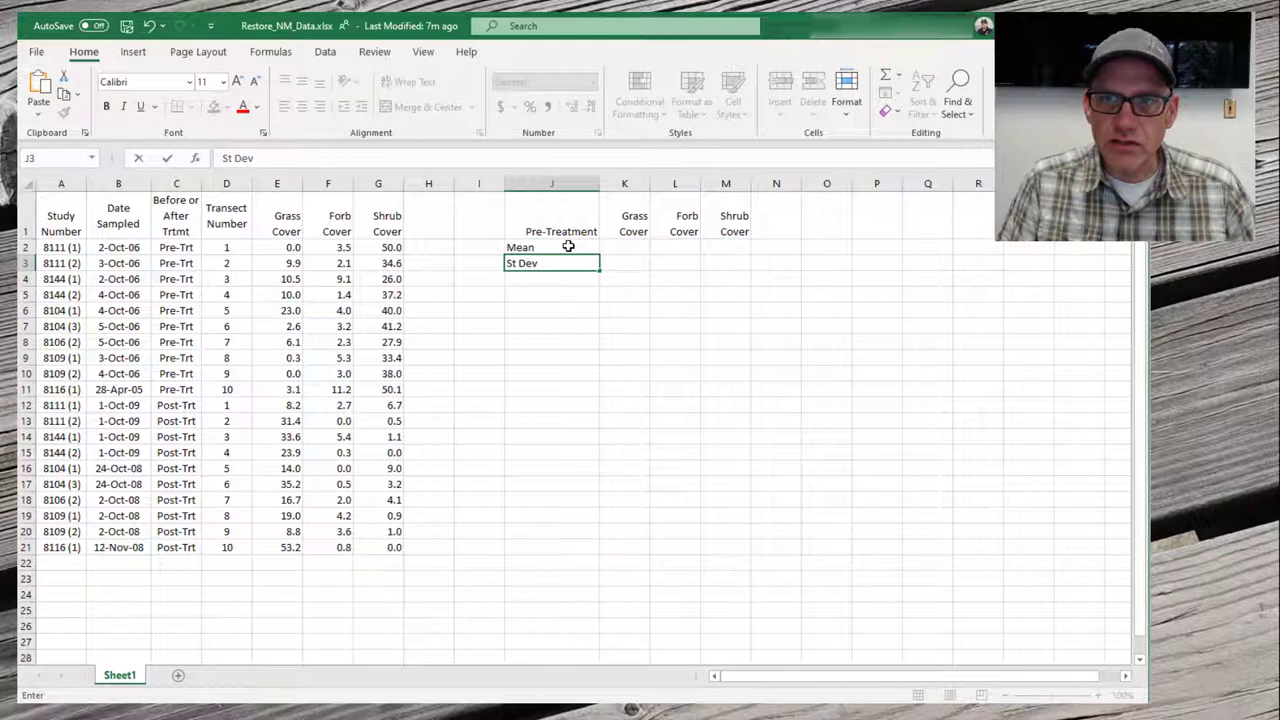
key(Return)
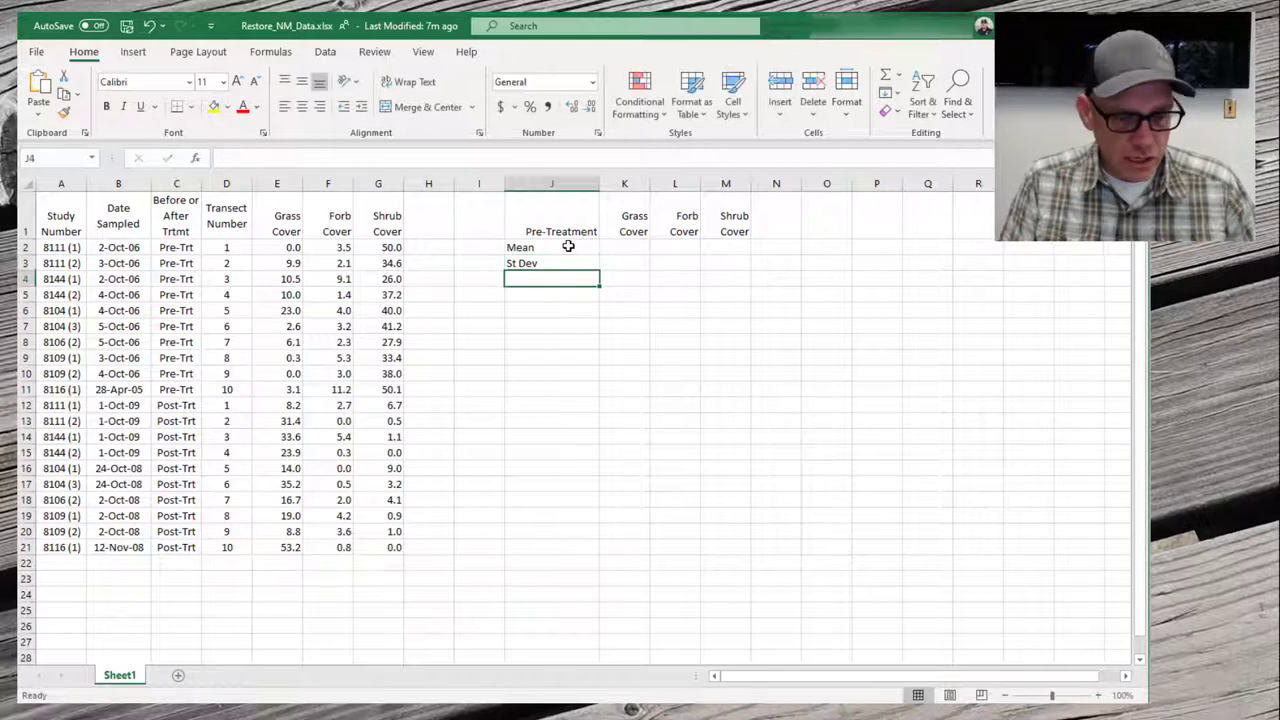
text(Coef)
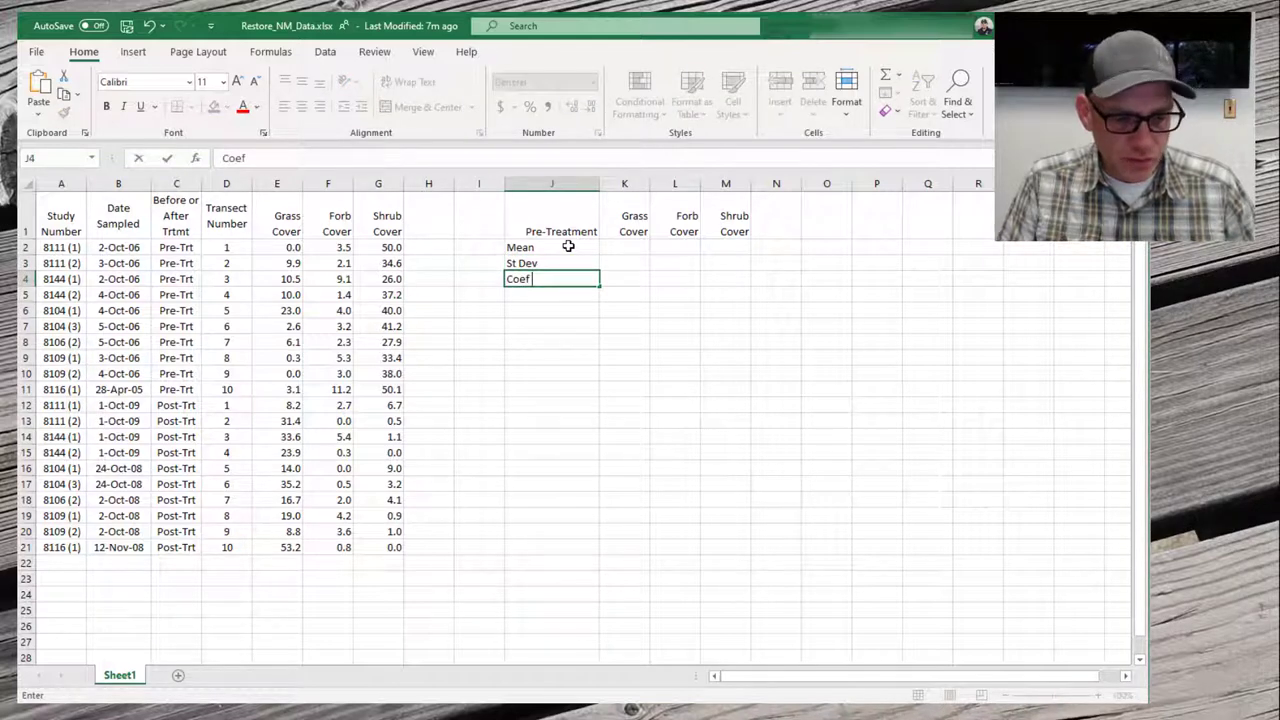
text( Variation)
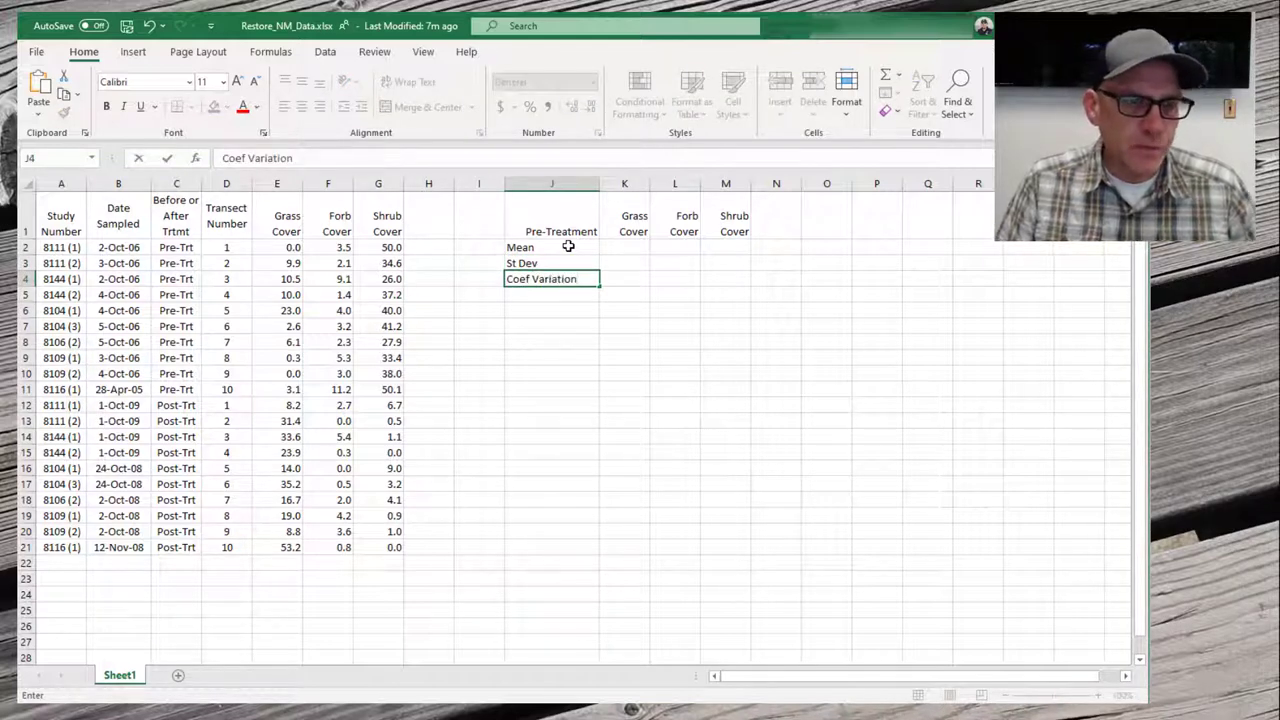
key(Return)
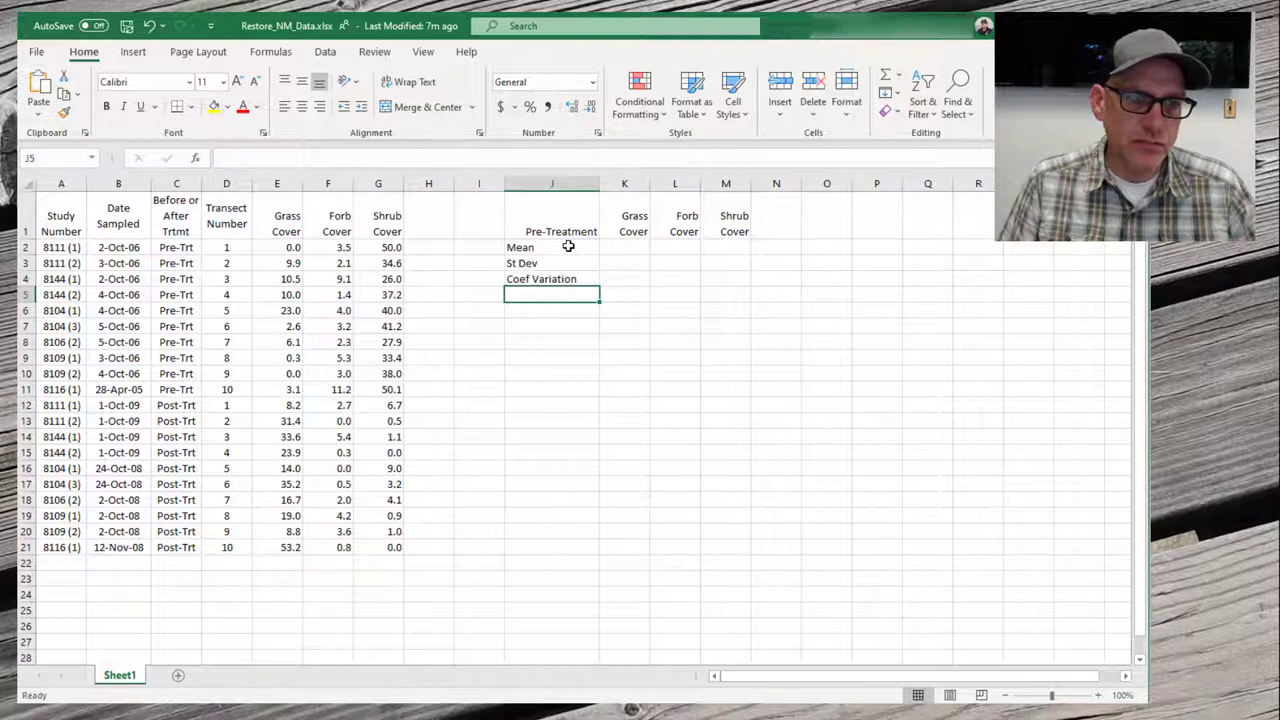
text(C)
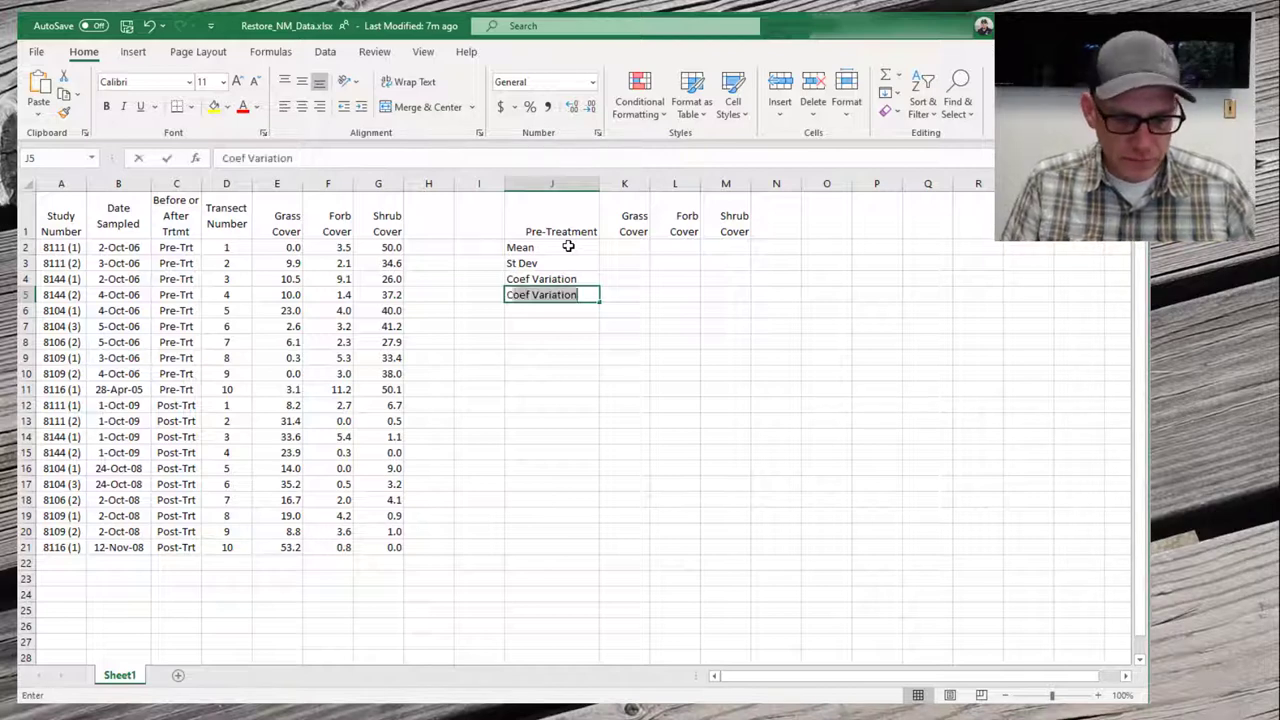
text(onfidence Interval)
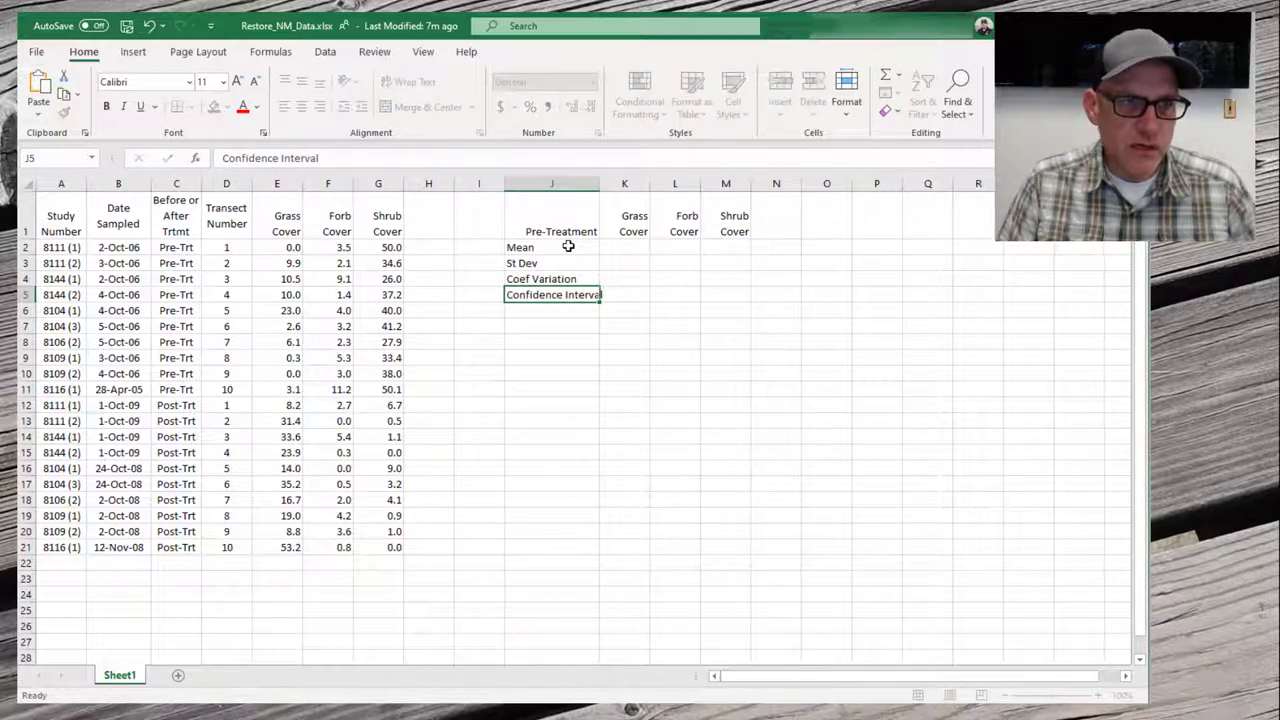
key(Return)
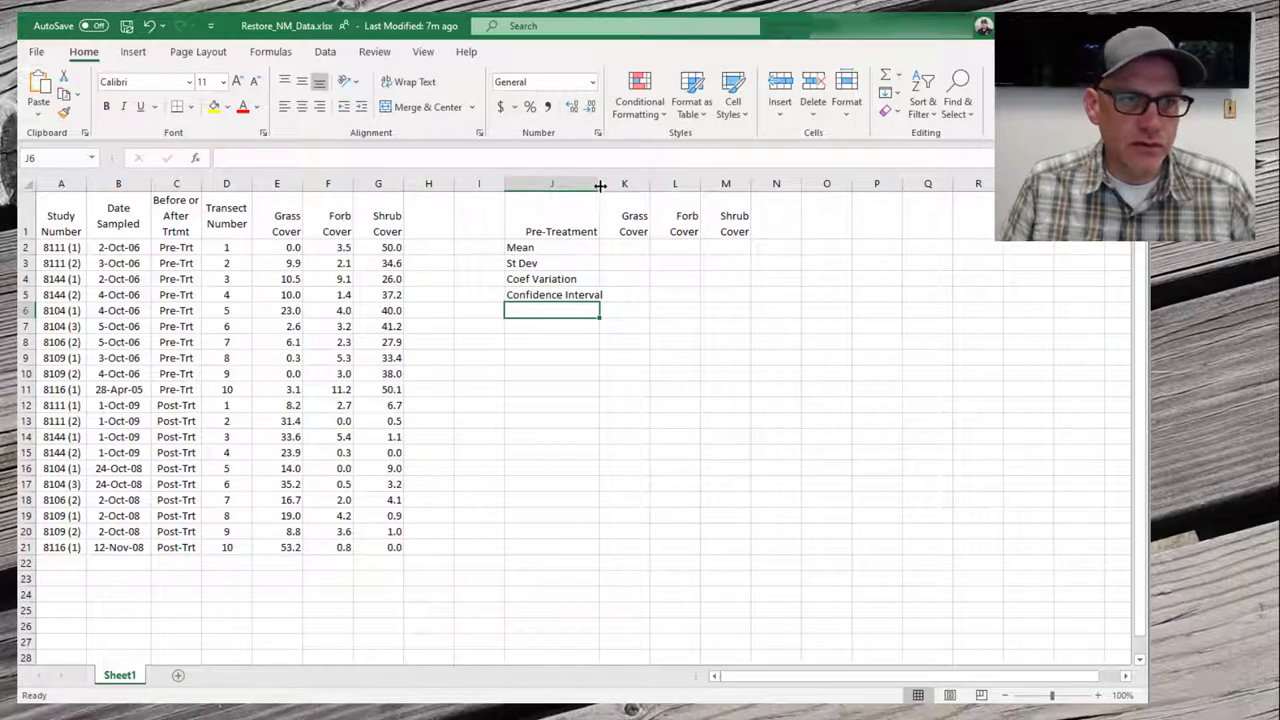
Copy the summary table layout J1:M5 to J8 and retitle the copy Post Treatment
drag(607, 194, 724, 295)
key(ctrl+c)
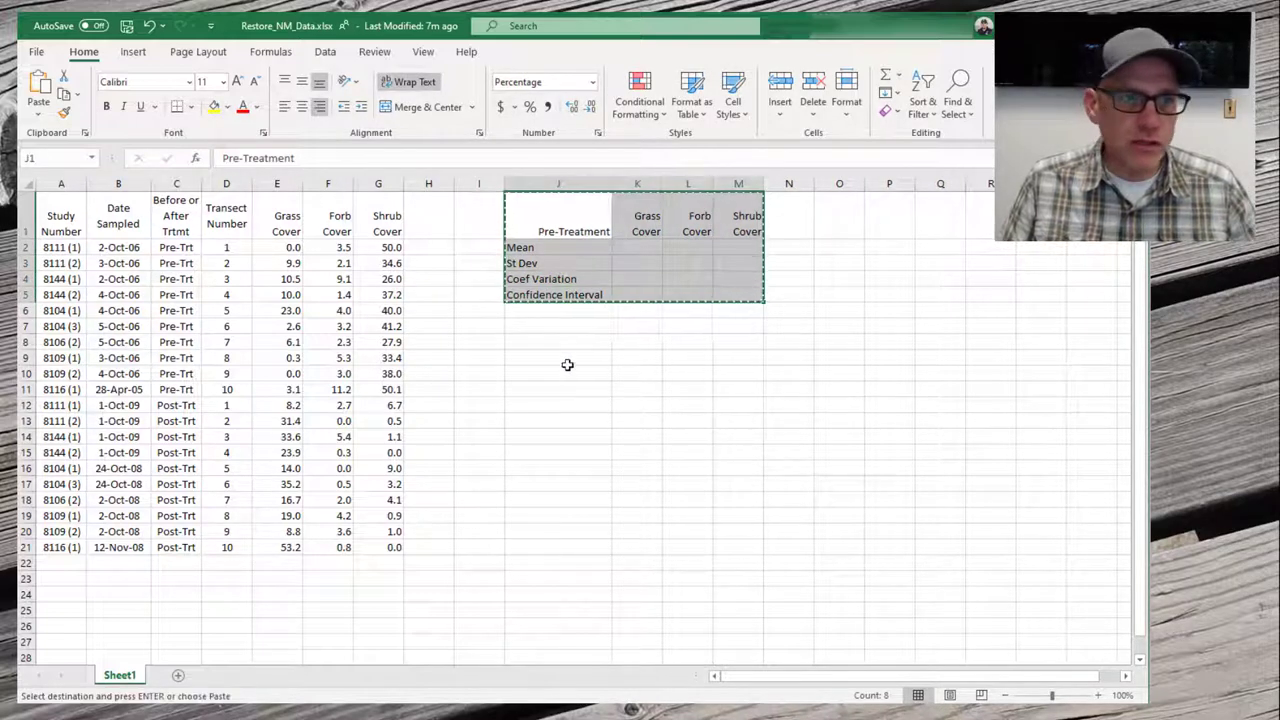
click(563, 343)
key(ctrl+v)
click(561, 345)
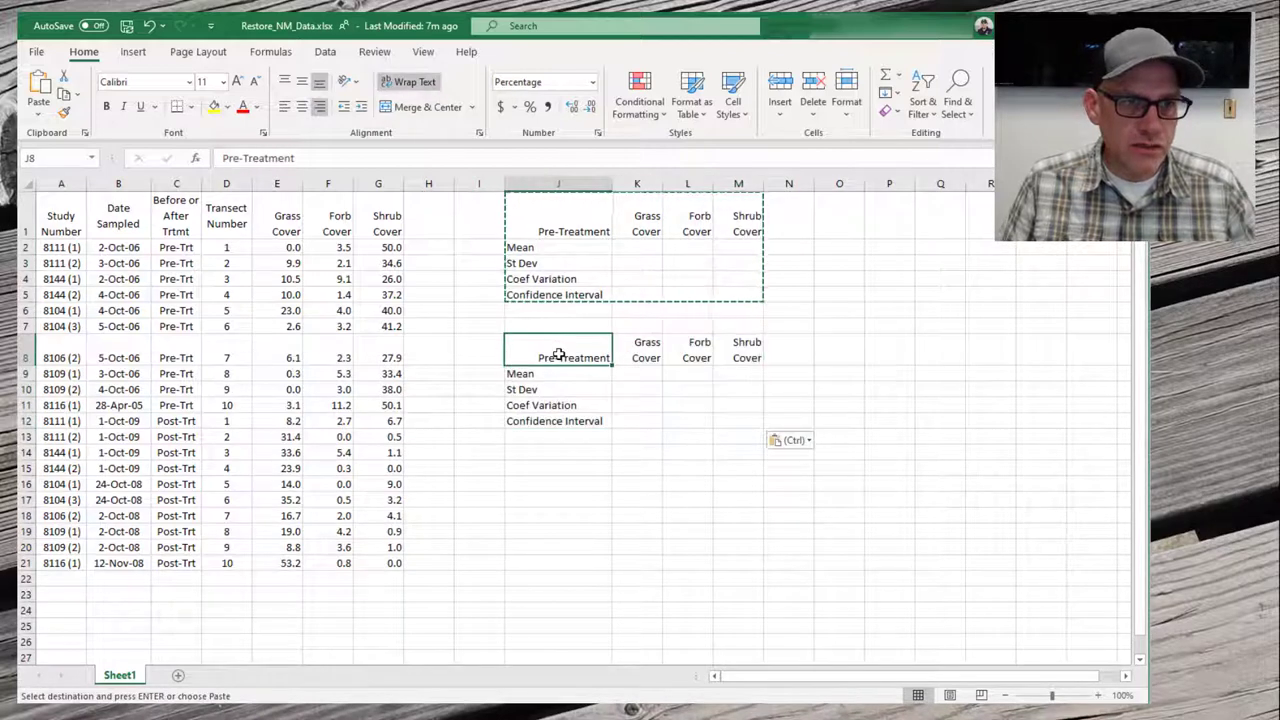
text(Post)
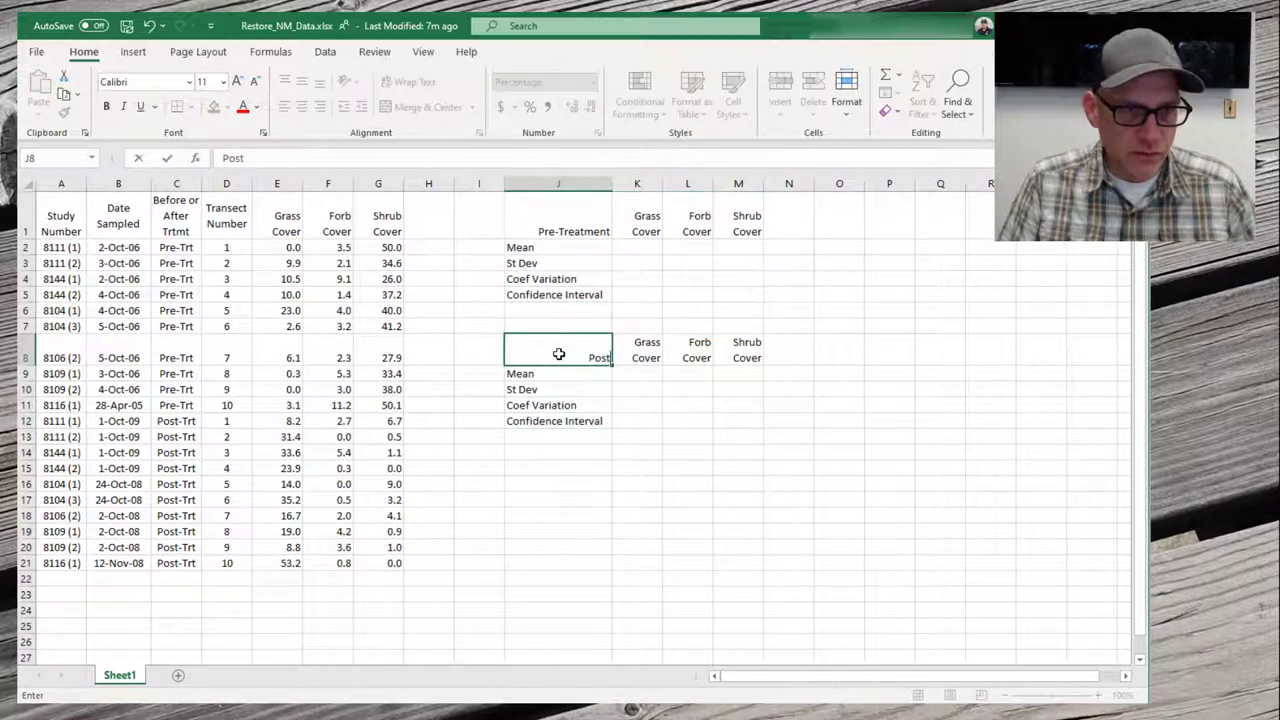
text( Treatment)
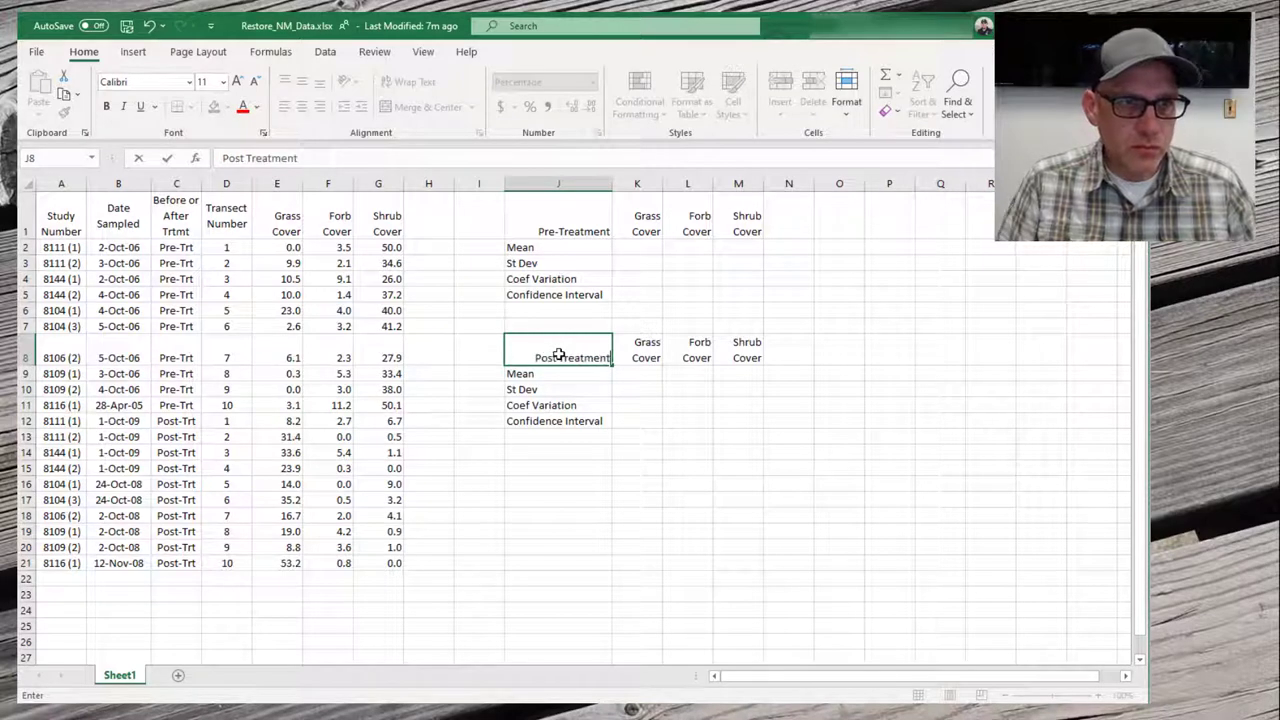
key(Return)
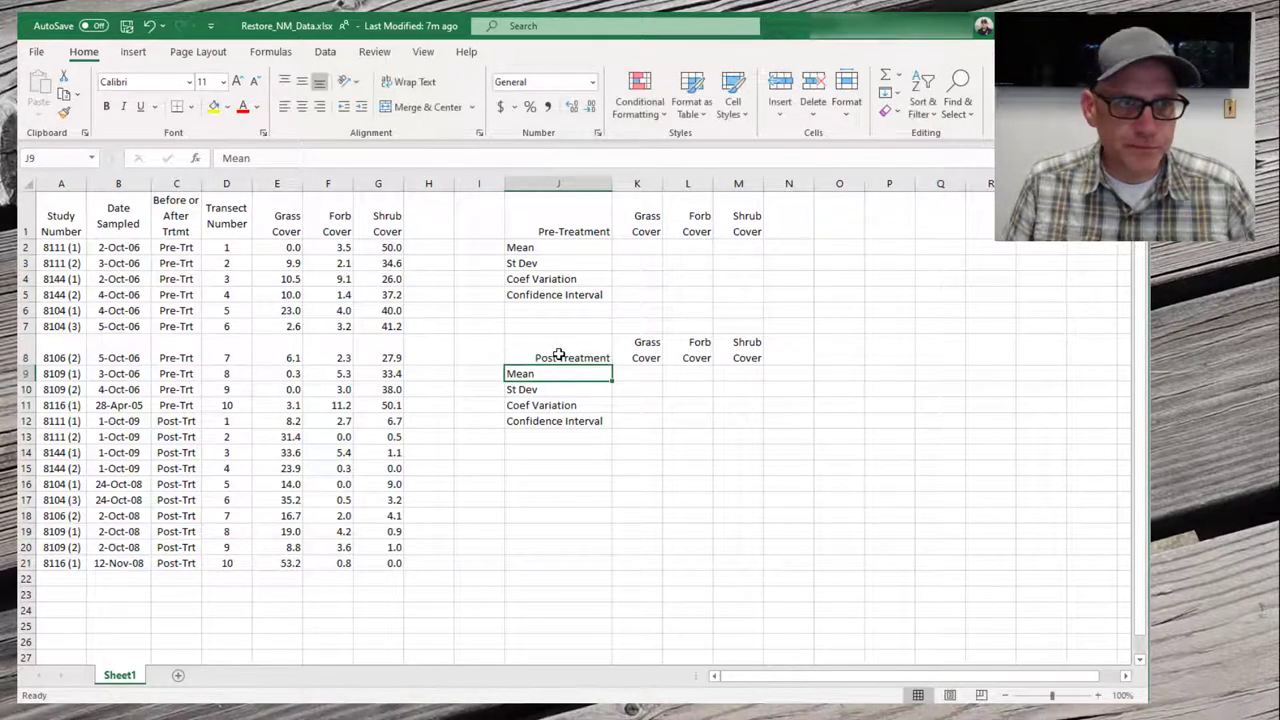
Add the label T Test in cell J15 below the Post Treatment table
click(560, 465)
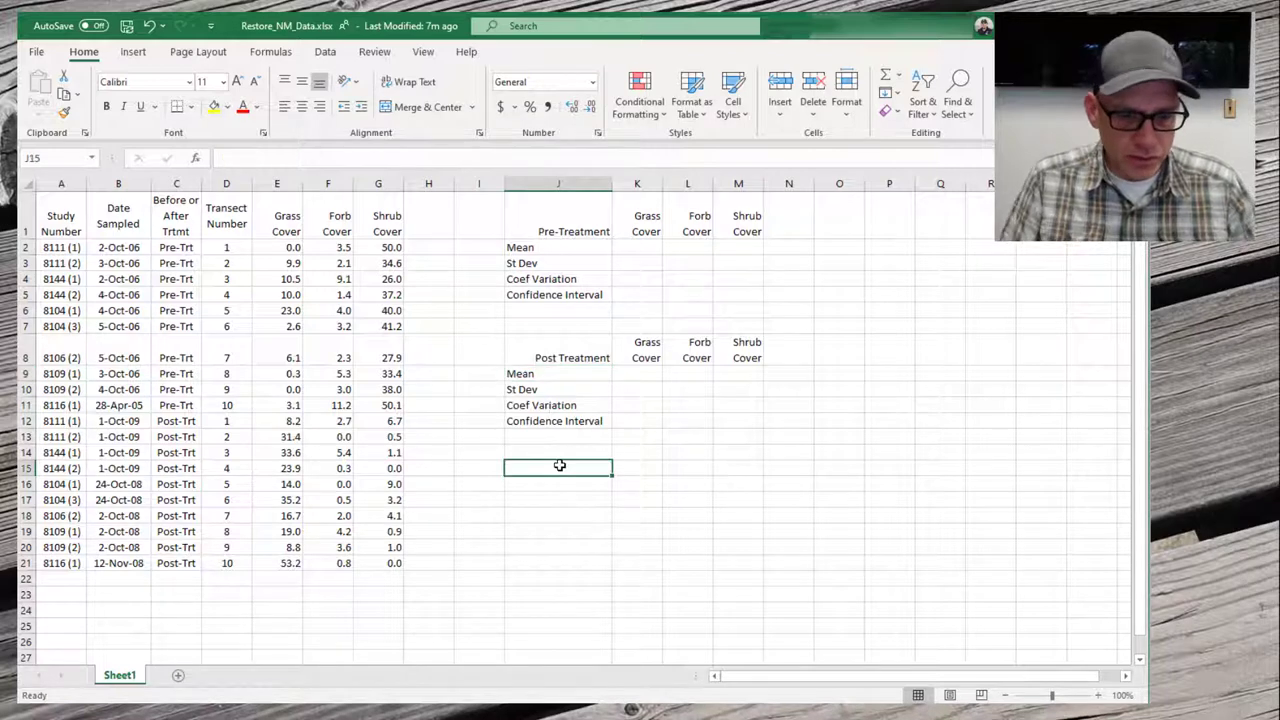
text(T Test)
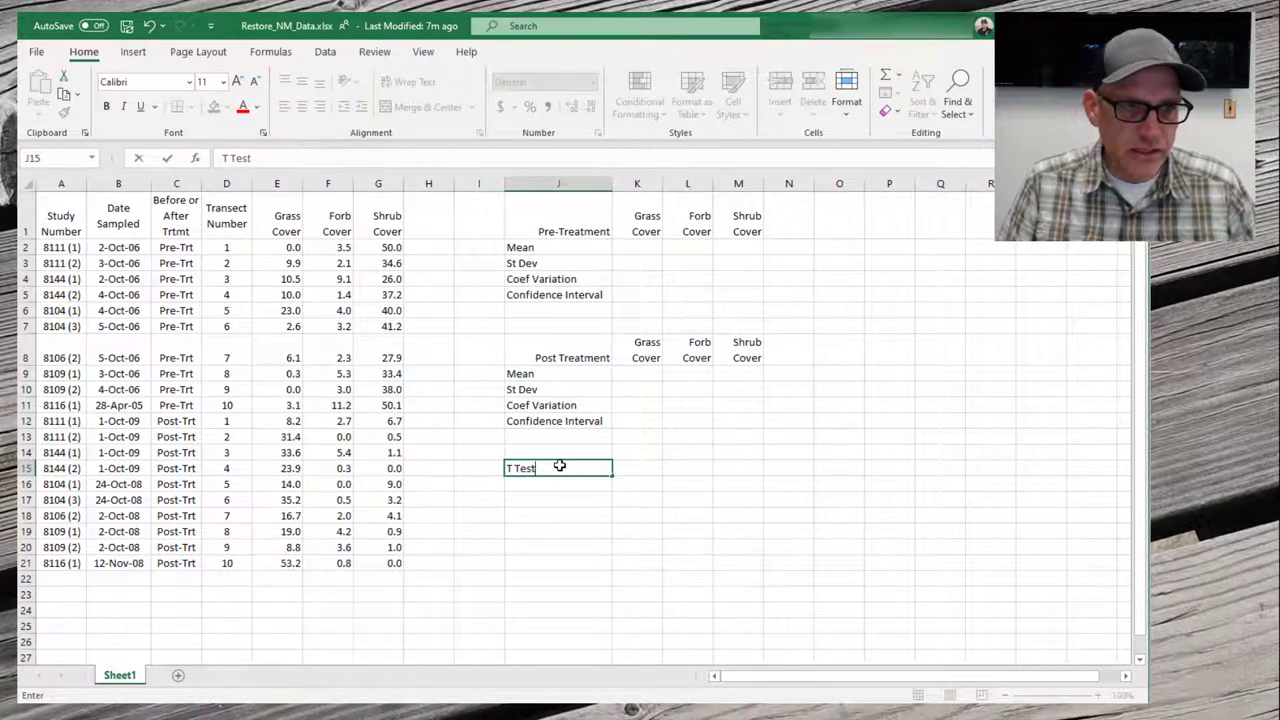
key(ctrl+Return)
key(Tab)
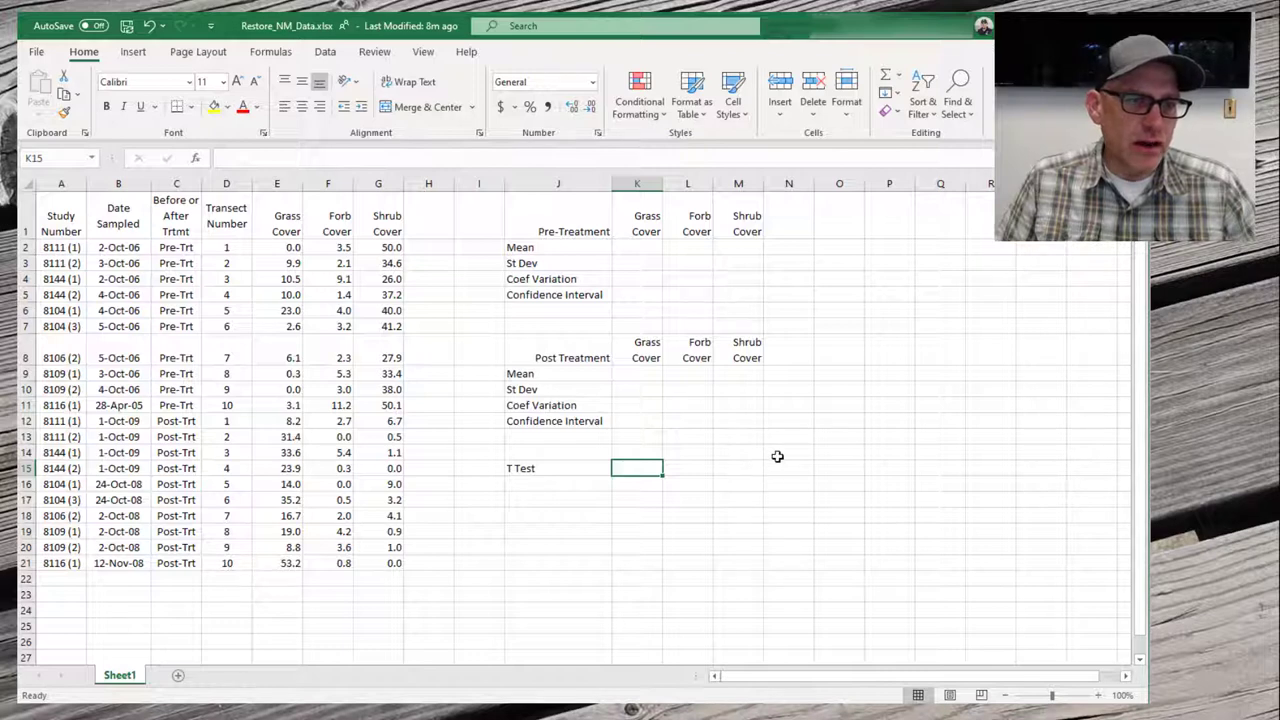
Try the number 12 and the text "value" as entries in cell K2, and clear the cell
click(642, 248)
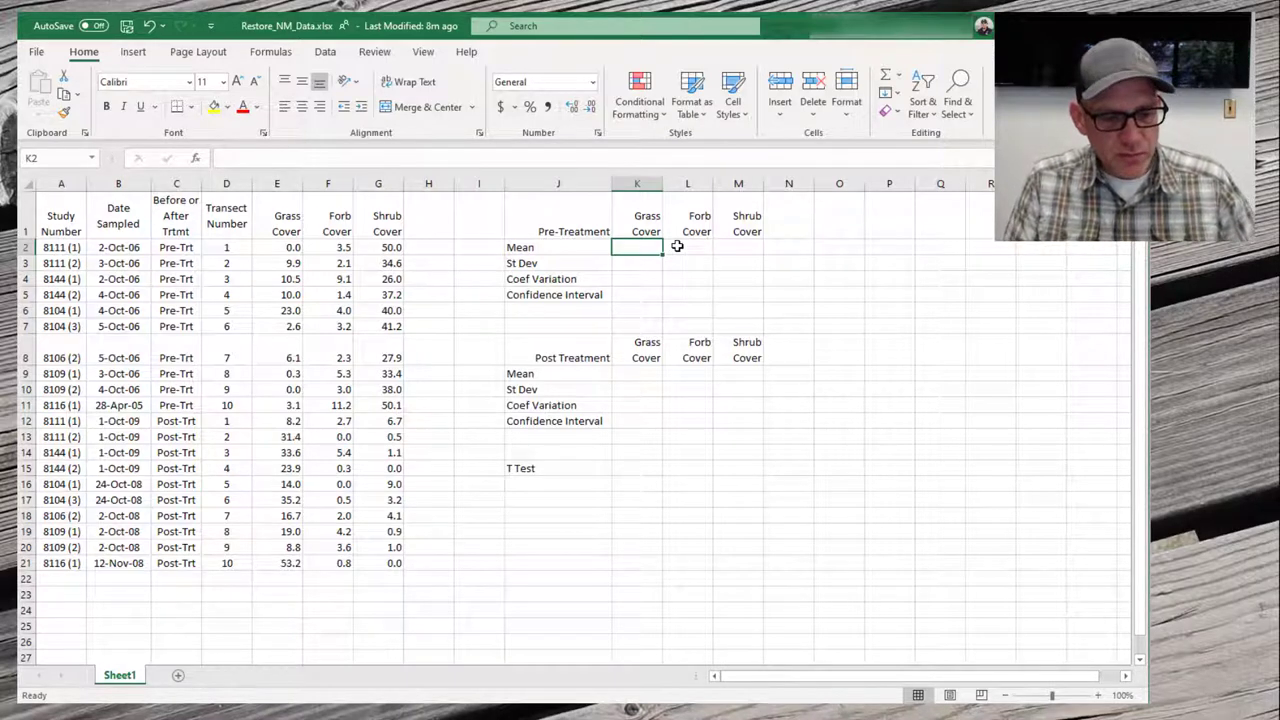
text(12)
key(ctrl+Return)
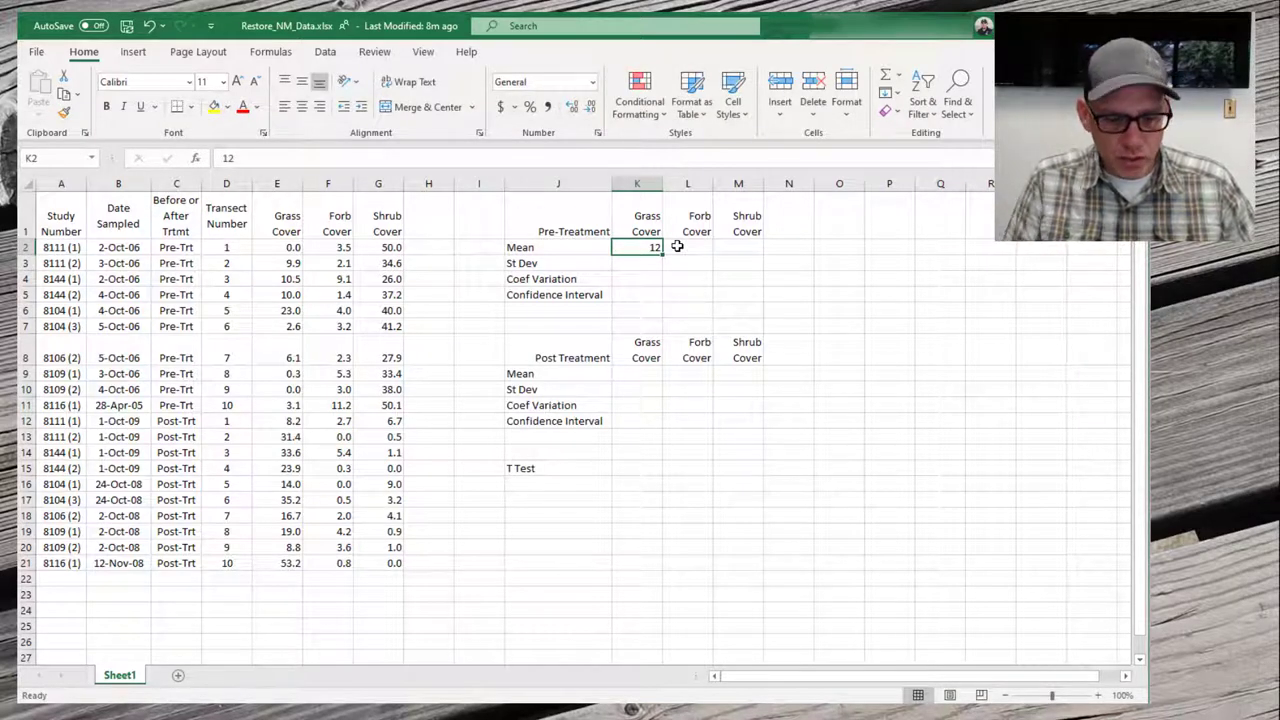
text(value)
key(ctrl+Return)
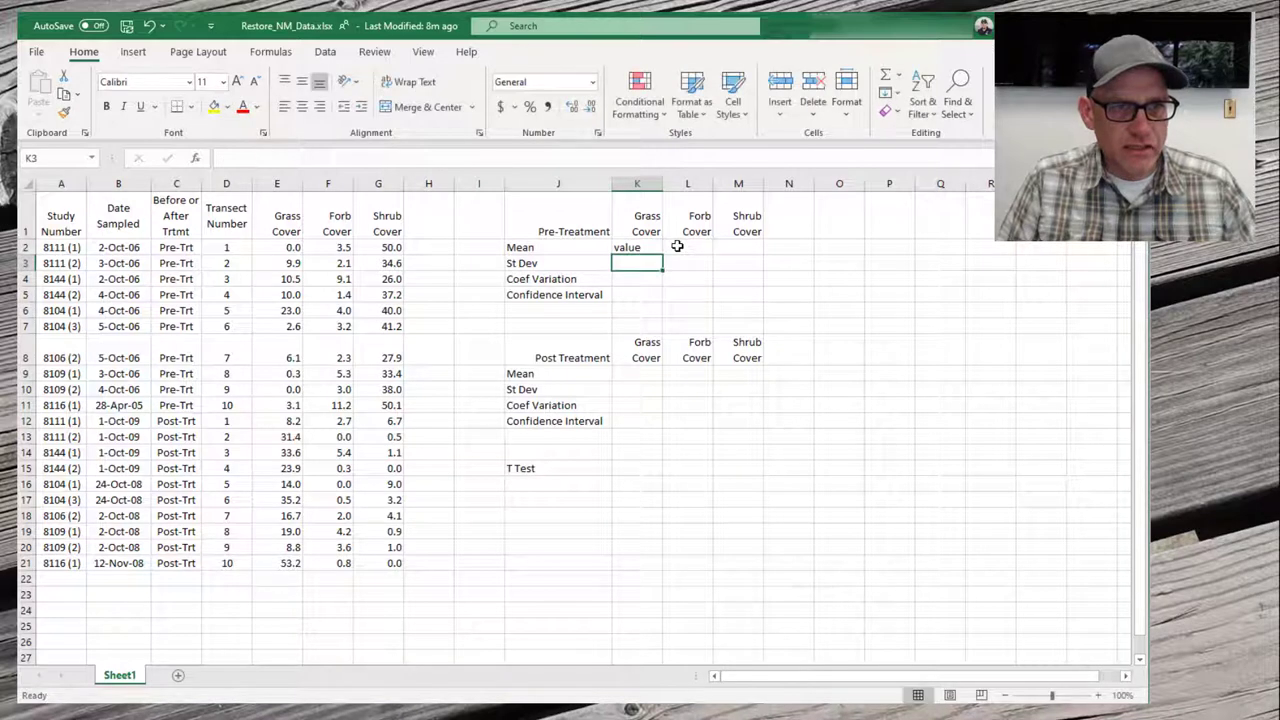
key(Delete)
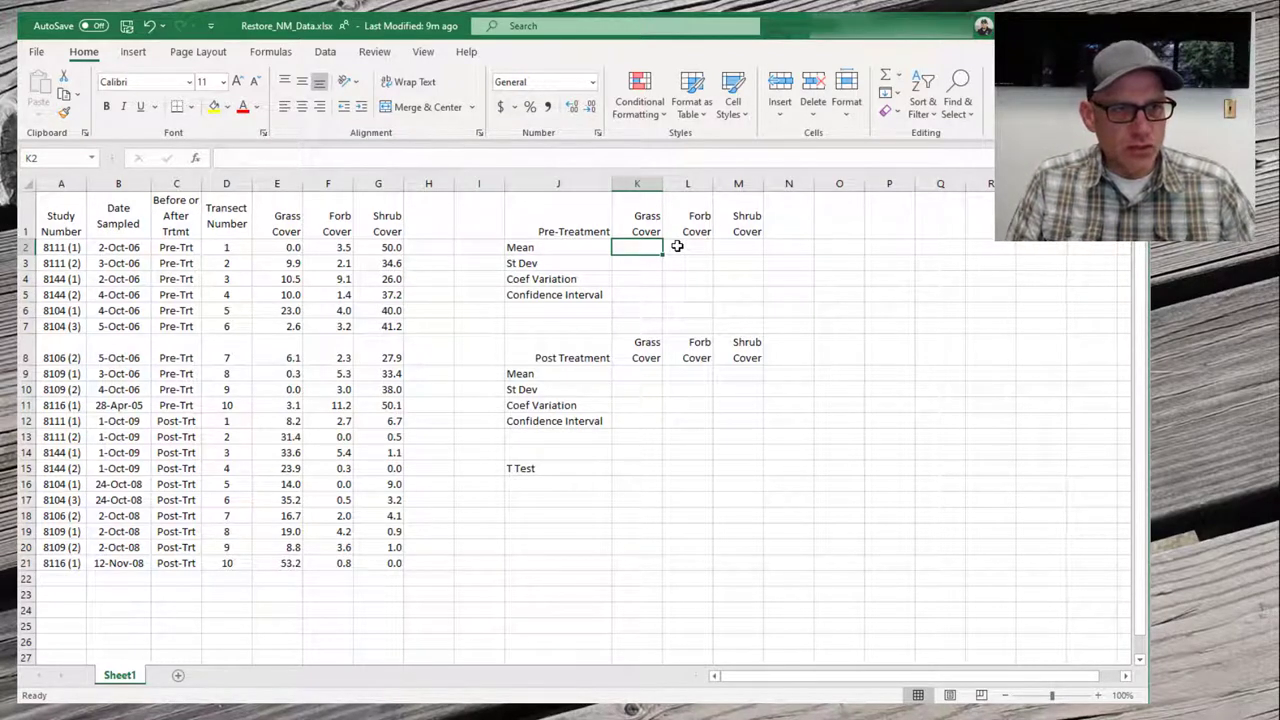
Calculate the pre-treatment grass cover mean in K2 with the formula =AVERAGE(E2:E11)
text(=)
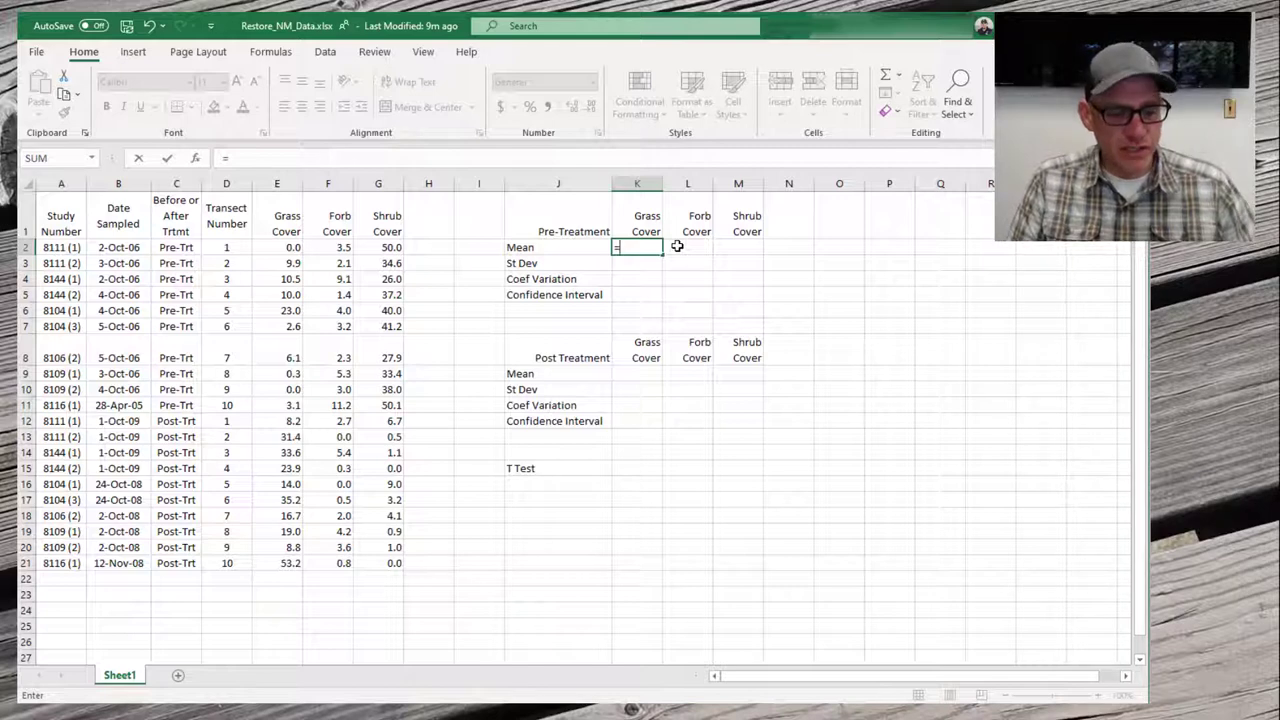
text(average)
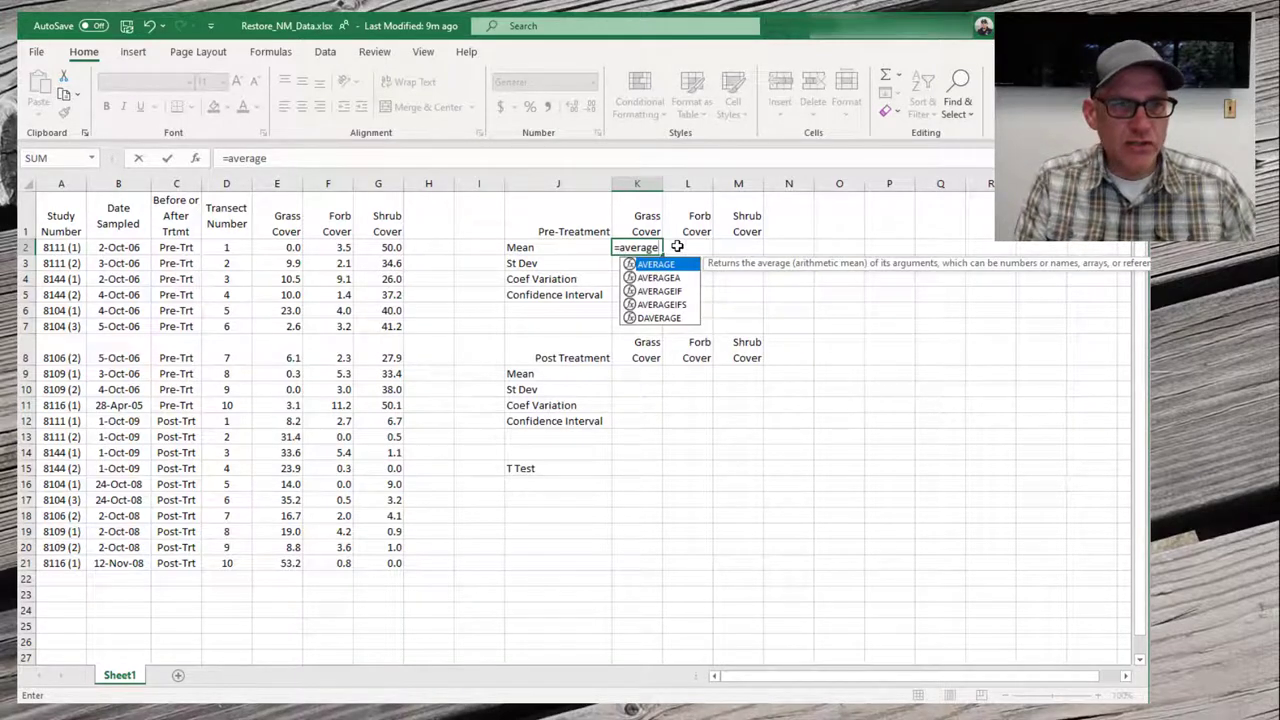
text(()
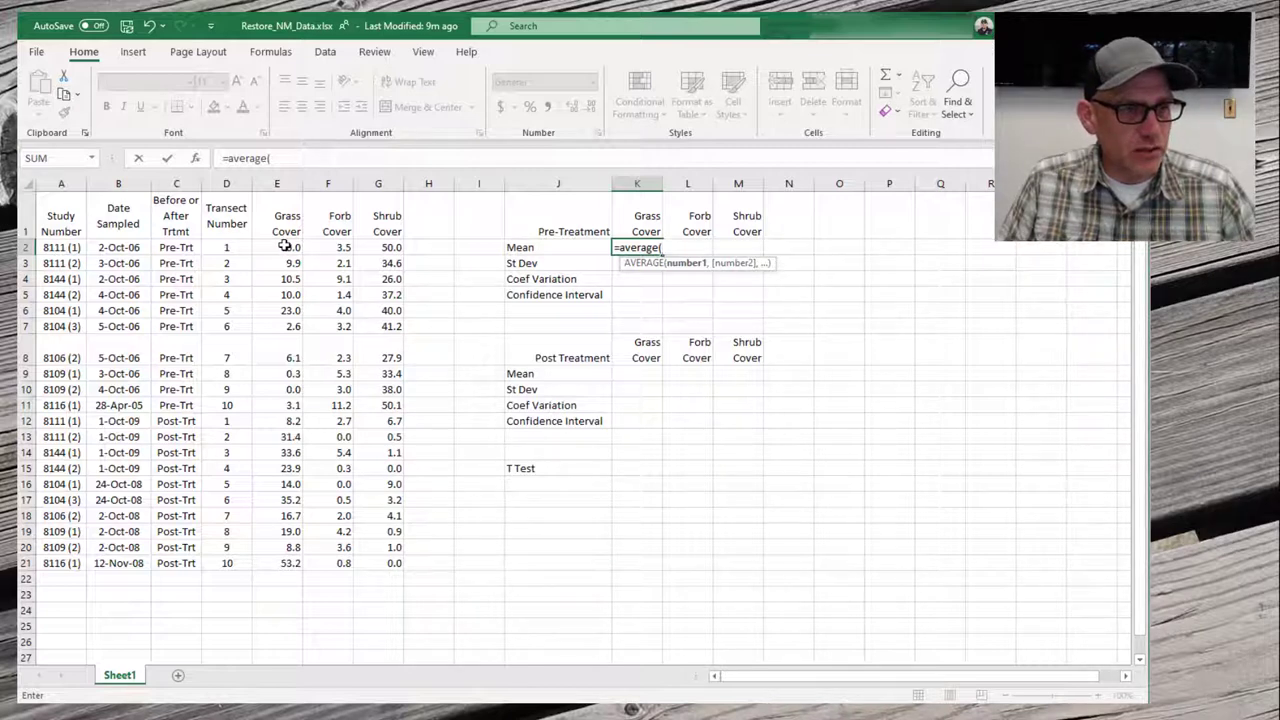
drag(285, 246, 279, 404)
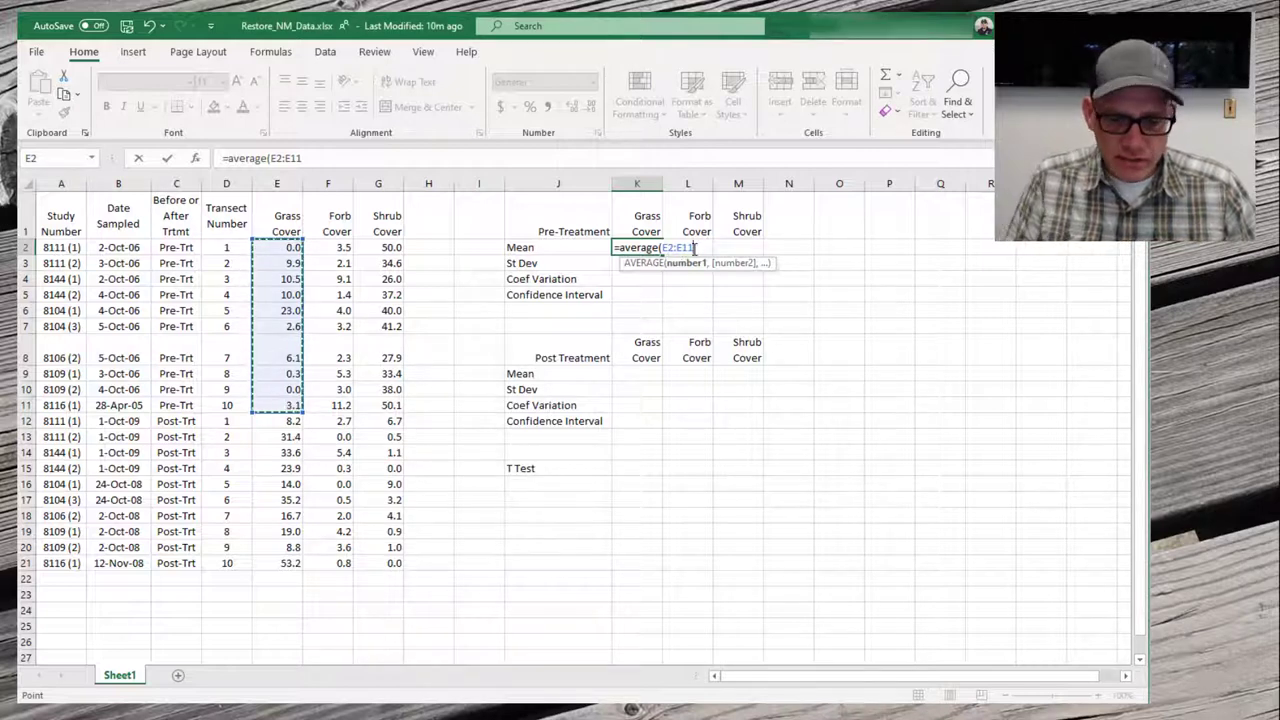
text())
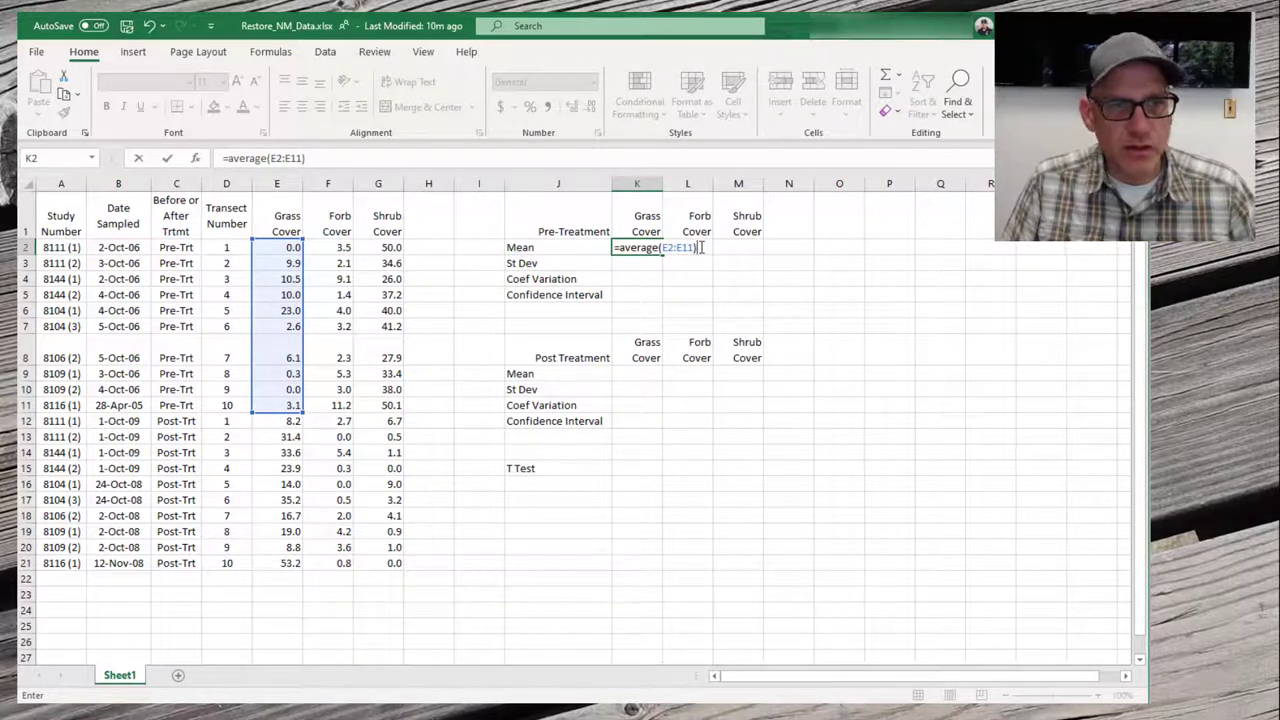
key(Return)
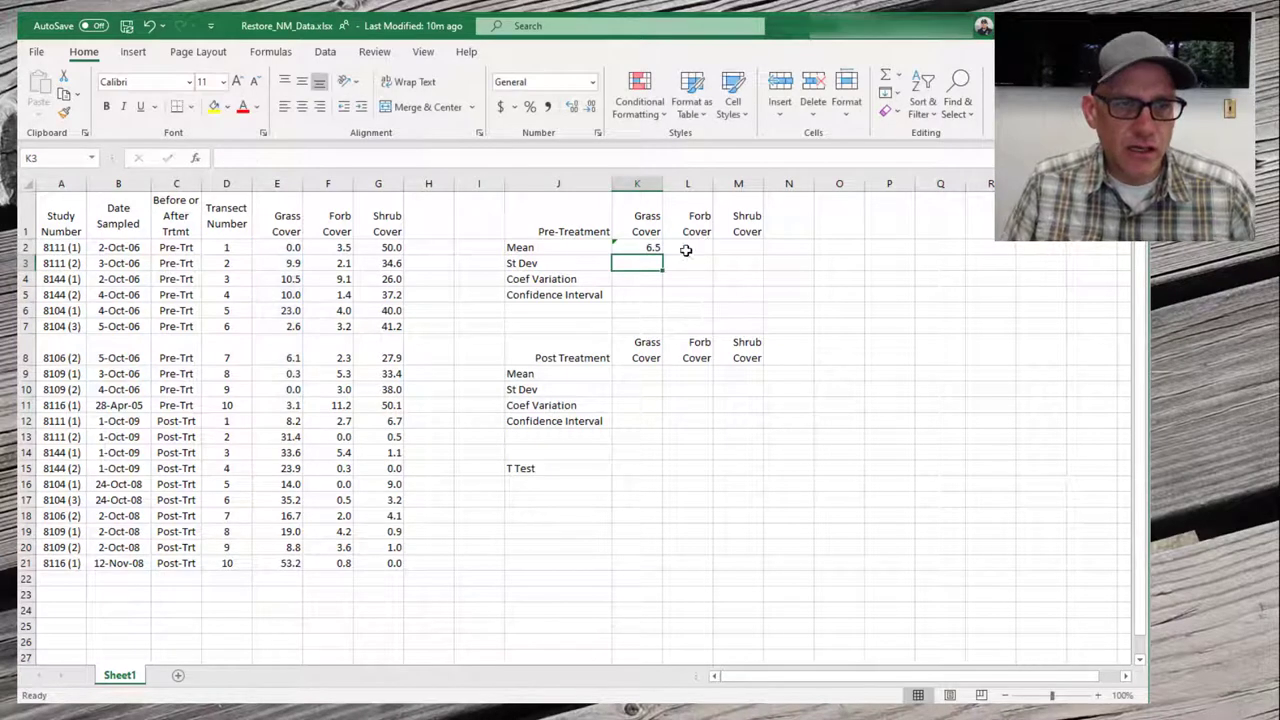
click(642, 248)
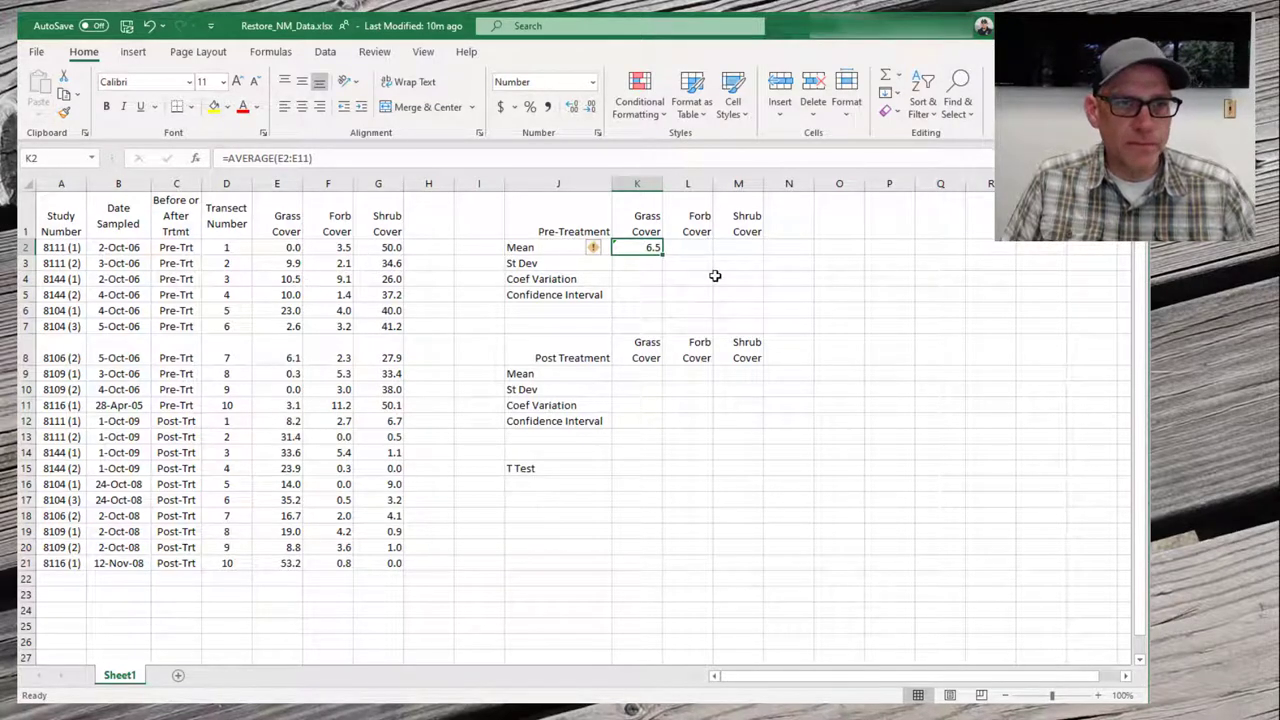
Calculate the post-treatment grass cover mean in K9 with the formula =AVERAGE(E12:E21)
click(634, 373)
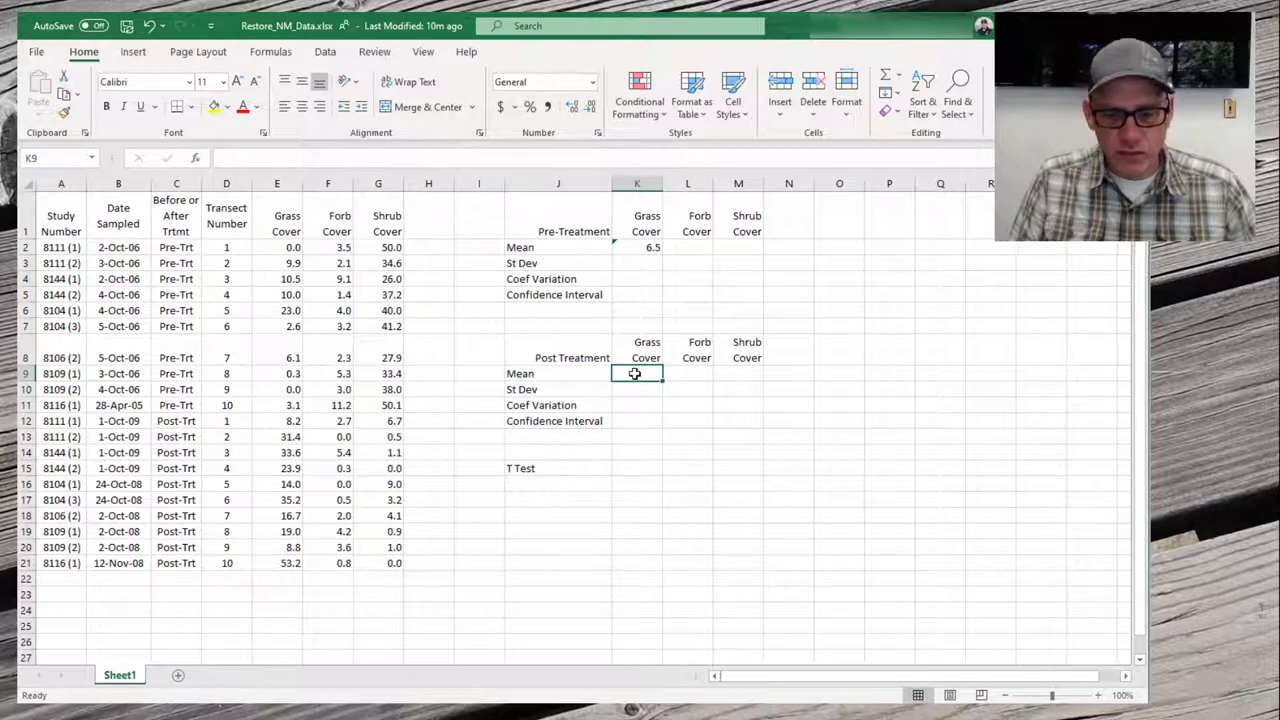
text(=average()
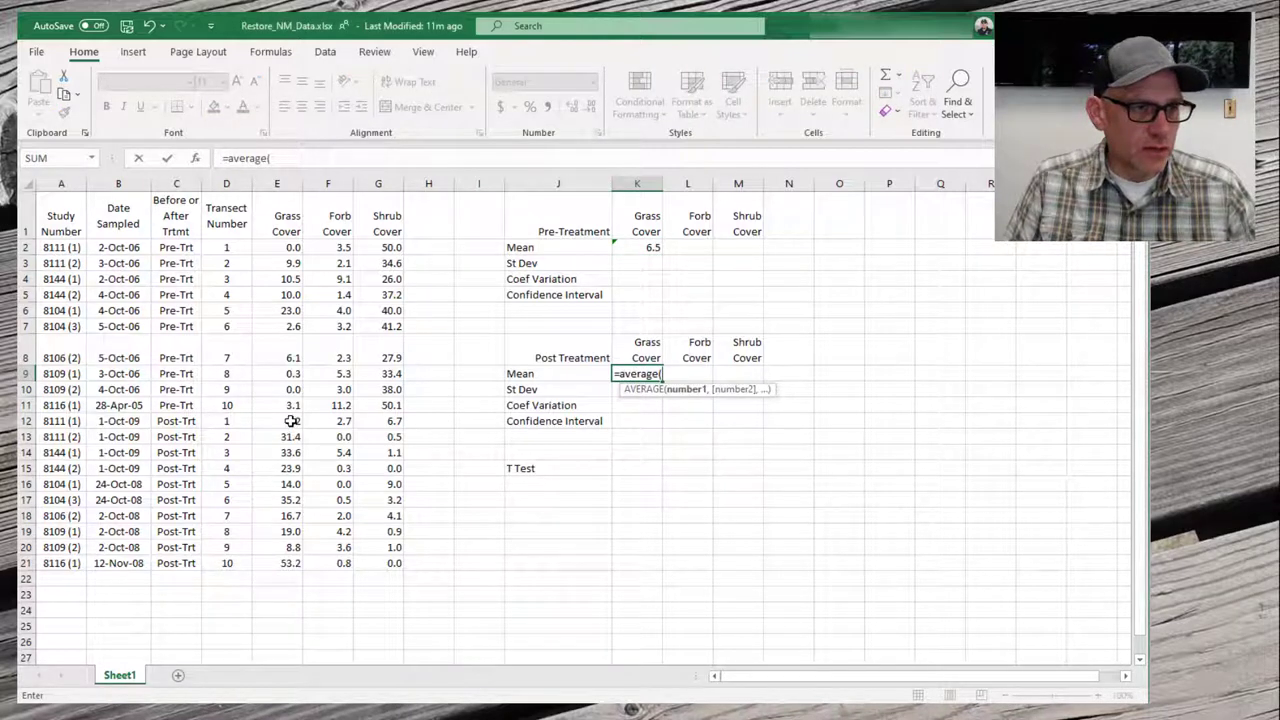
drag(291, 421, 277, 563)
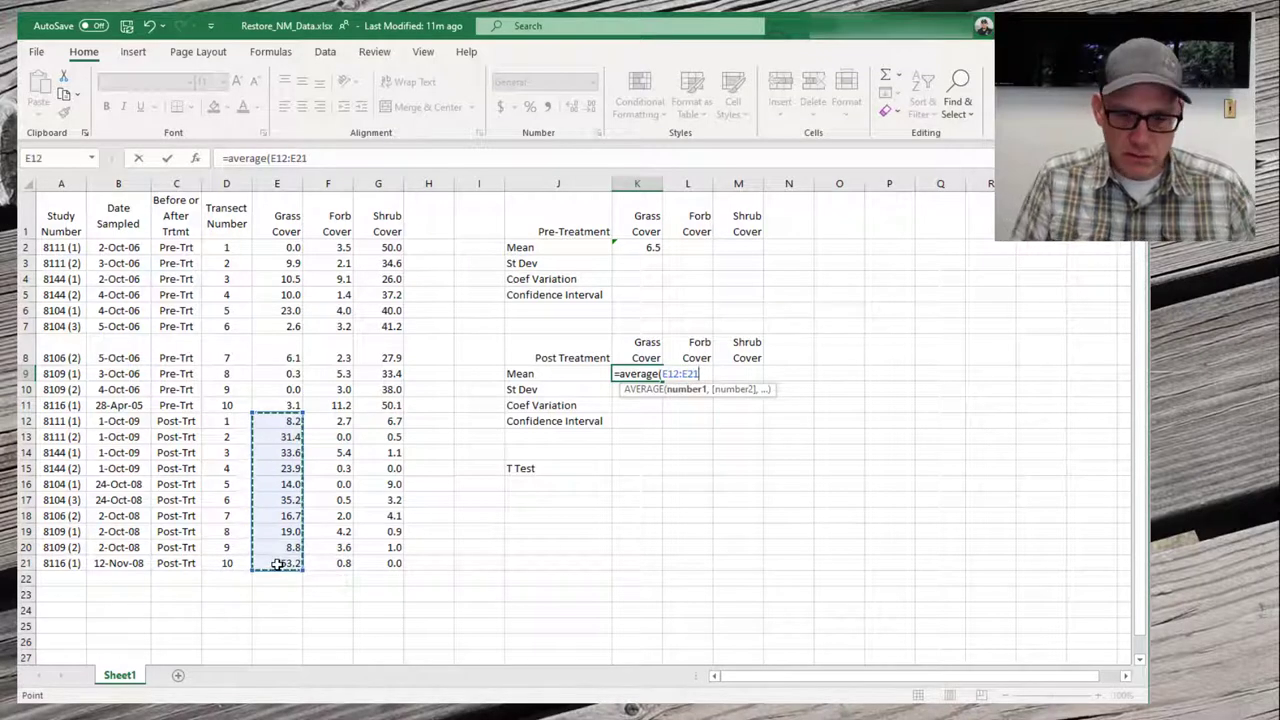
text())
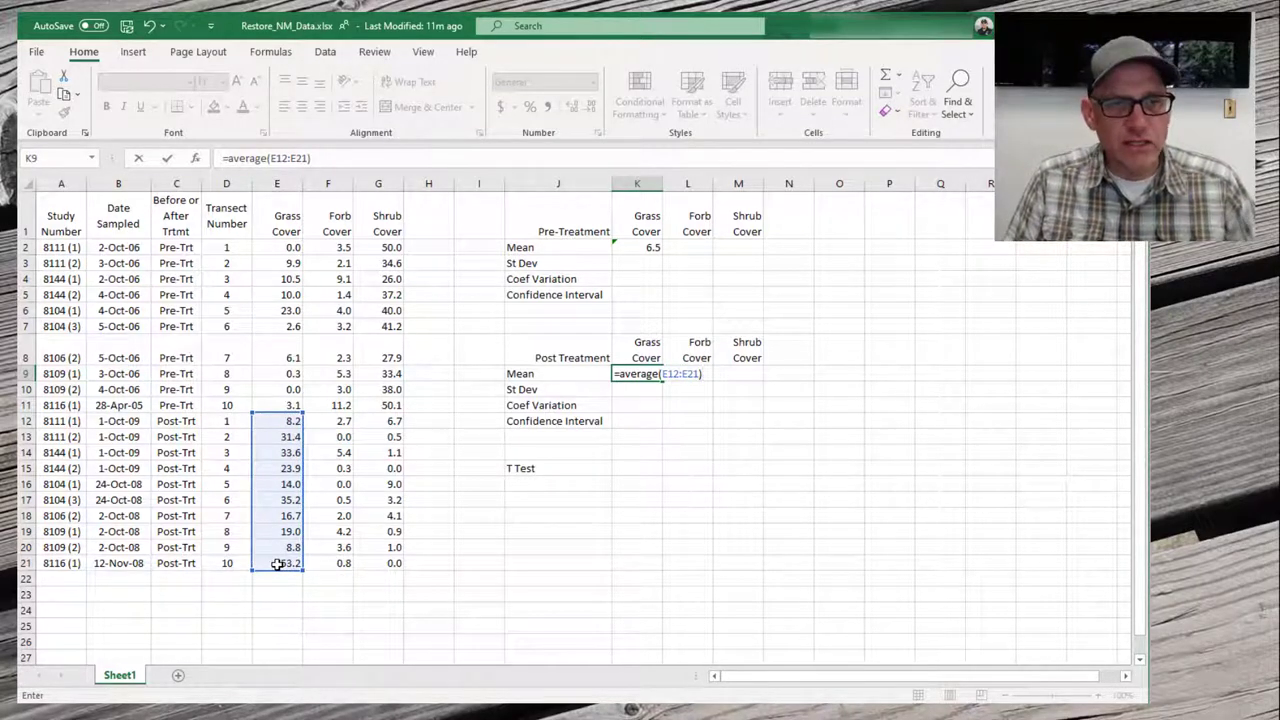
key(Return)
key(Up)
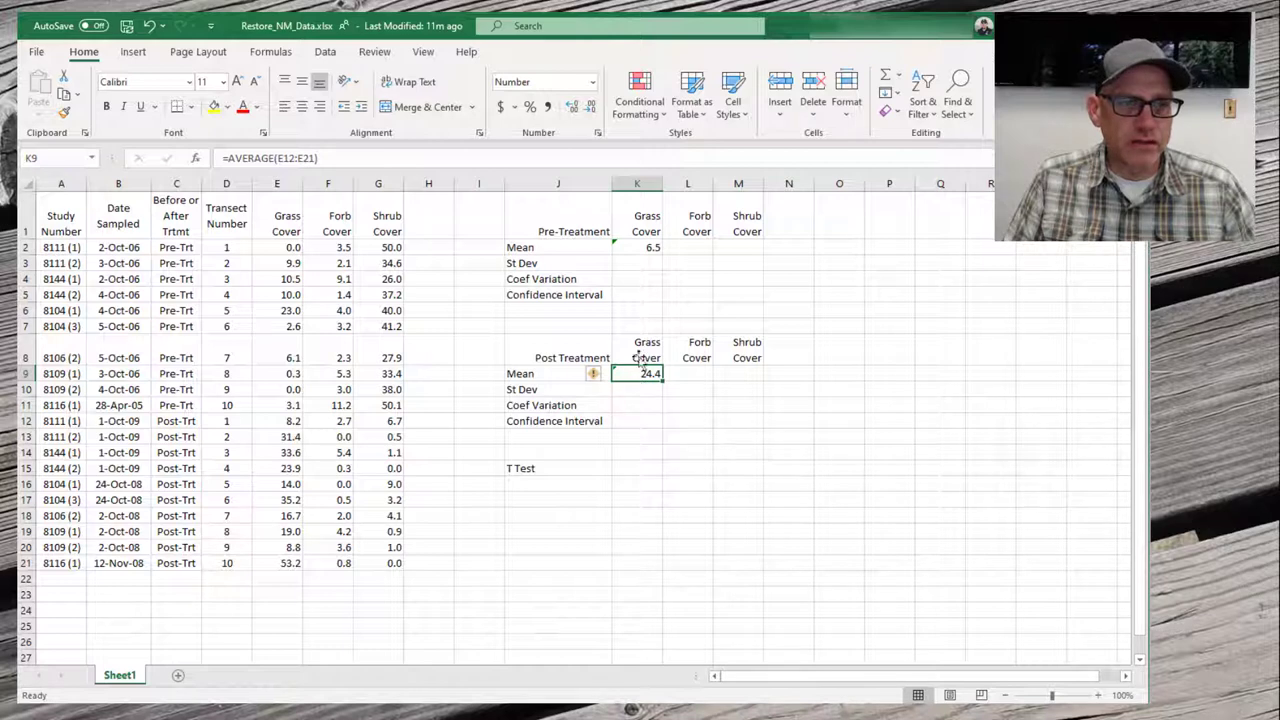
Calculate the pre-treatment grass cover sample standard deviation in K3 with the formula =STDEV.S(E2:E11)
click(641, 260)
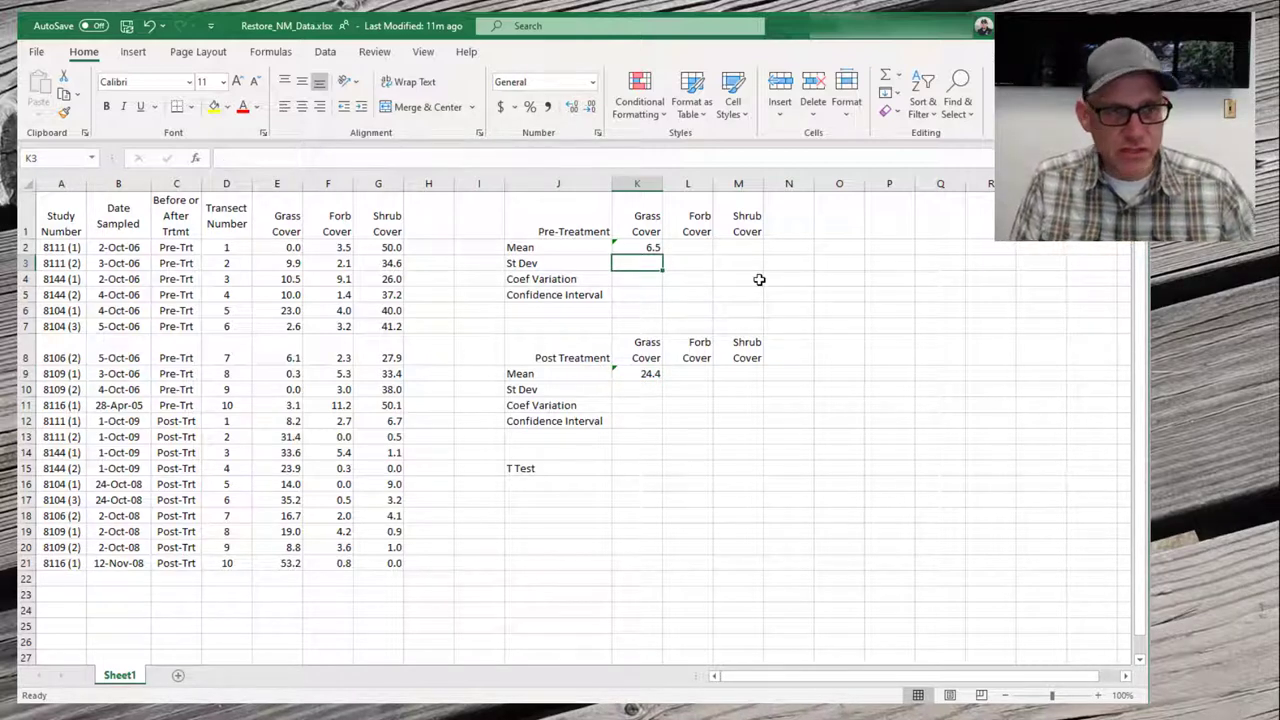
text(=st)
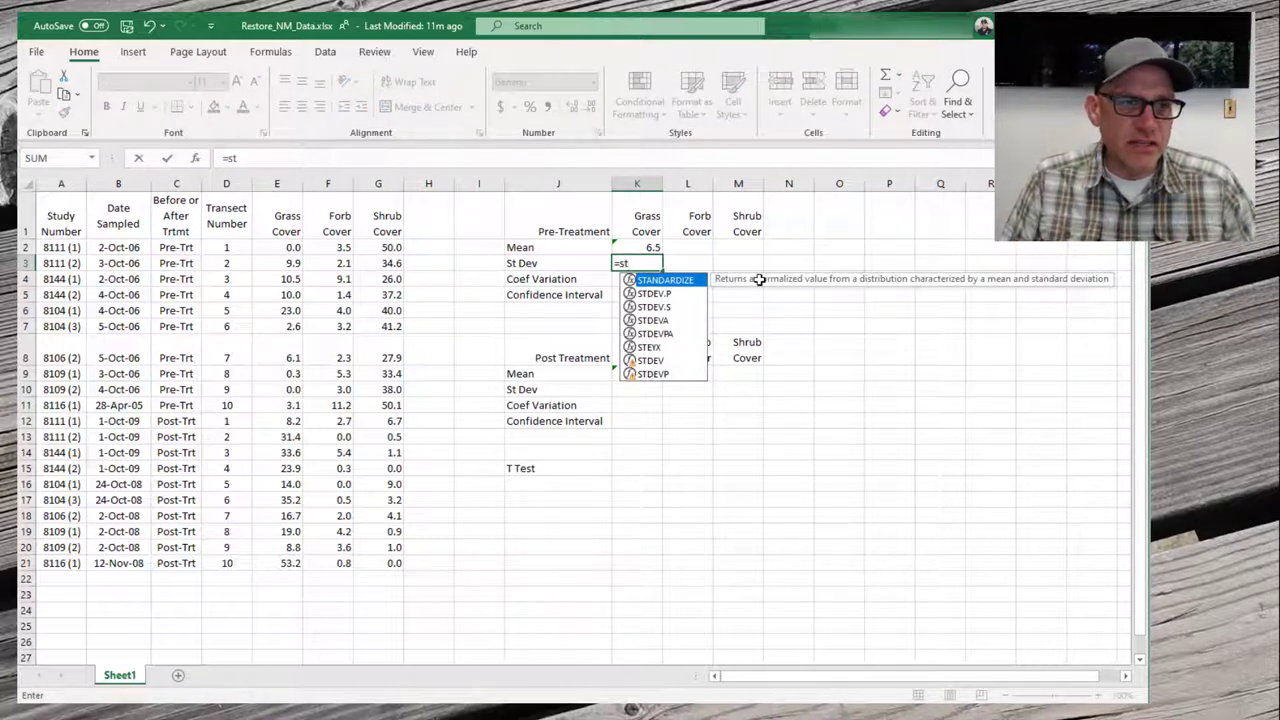
key(Down)
key(Down)
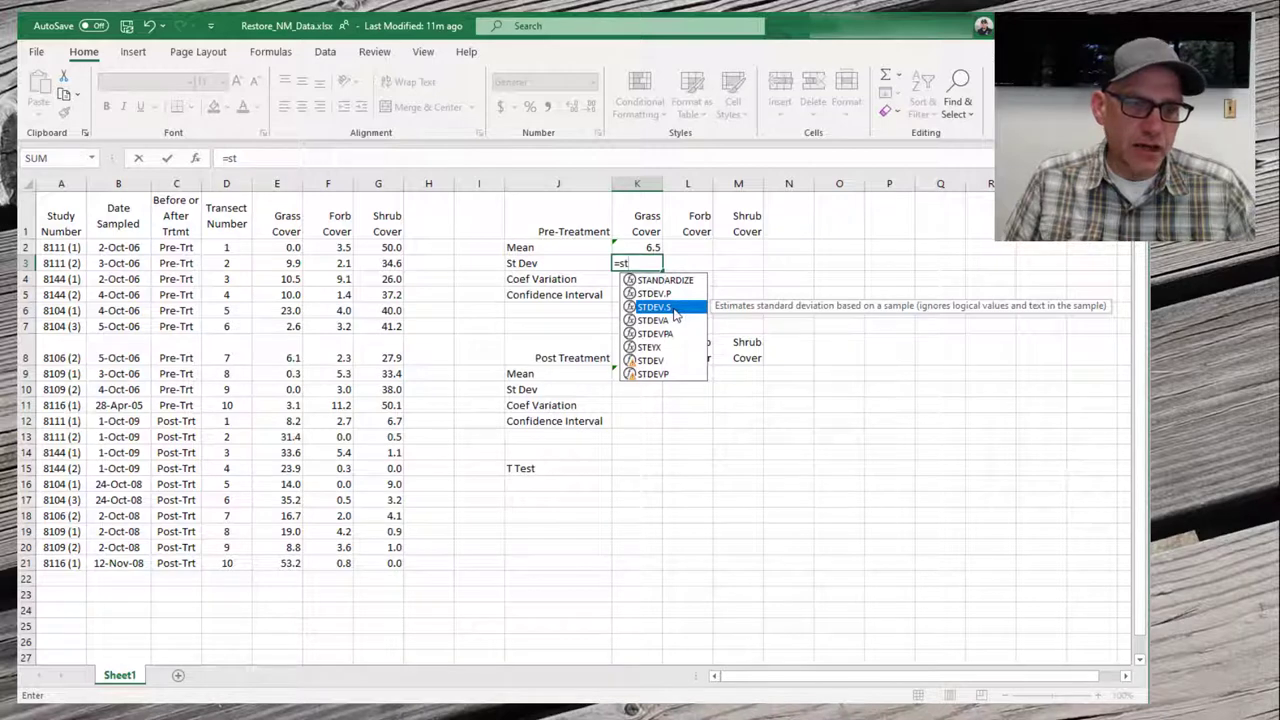
double_click(673, 309)
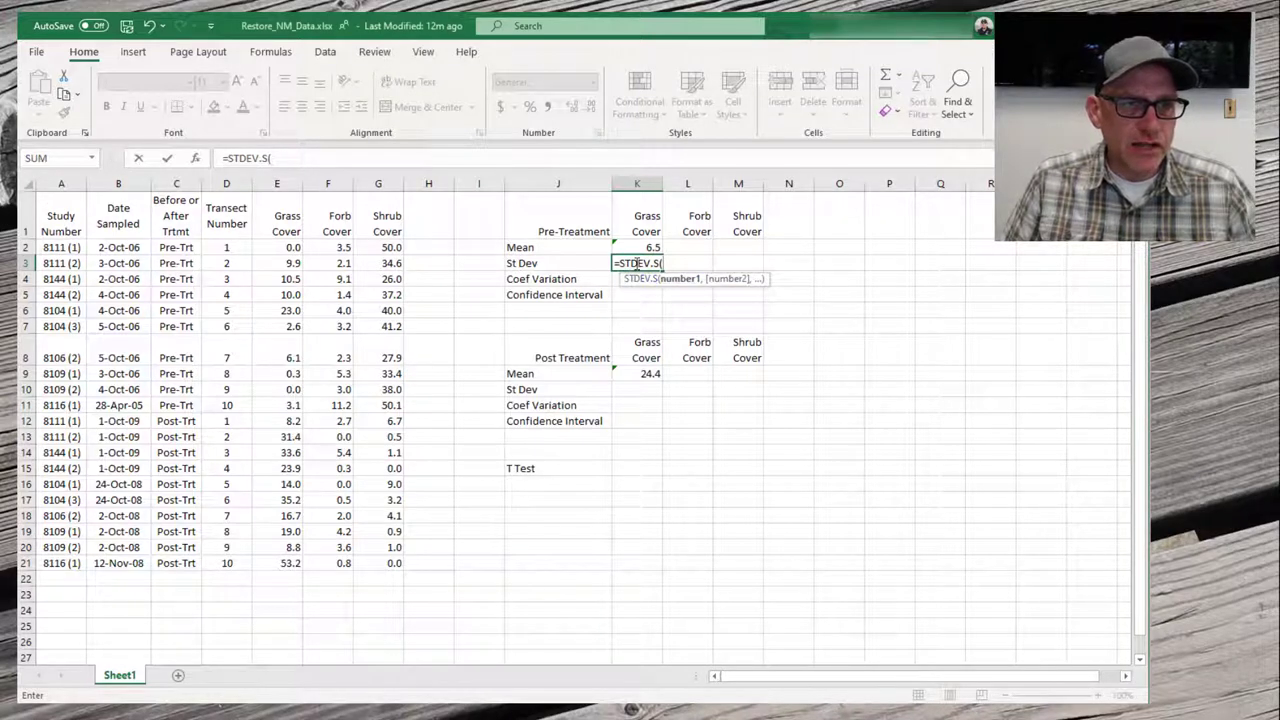
drag(287, 245, 278, 410)
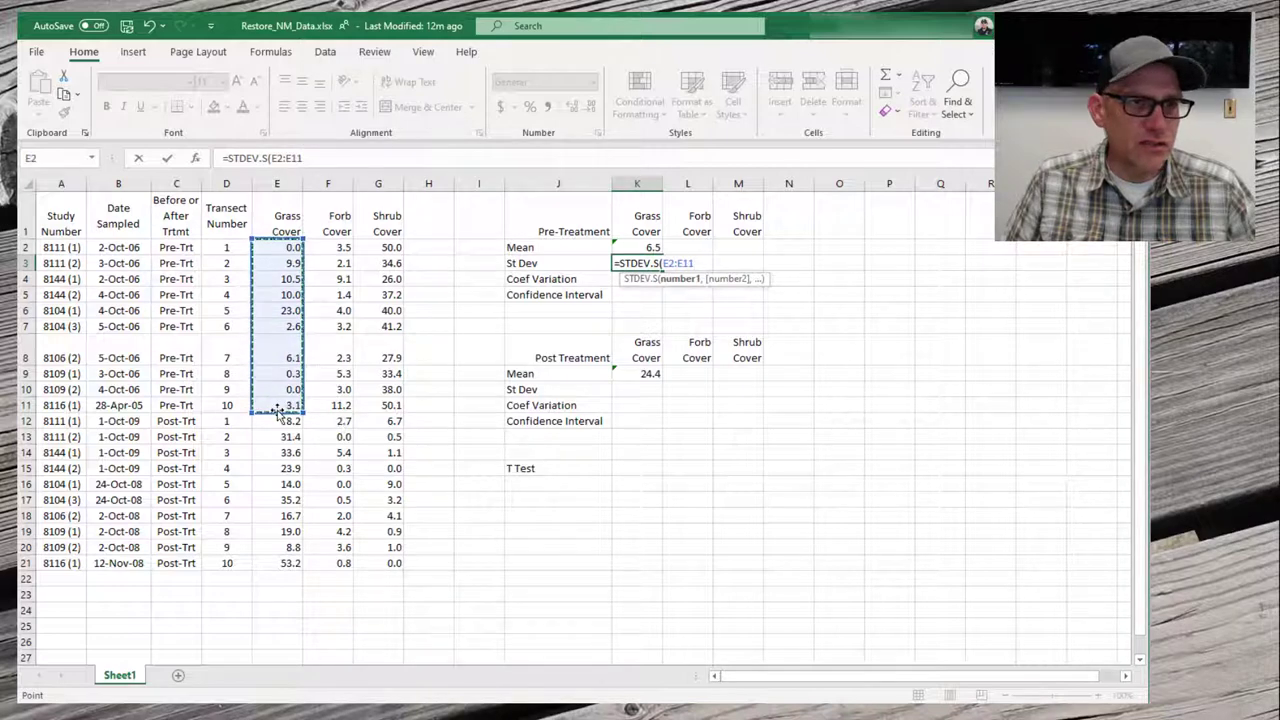
text())
key(Return)
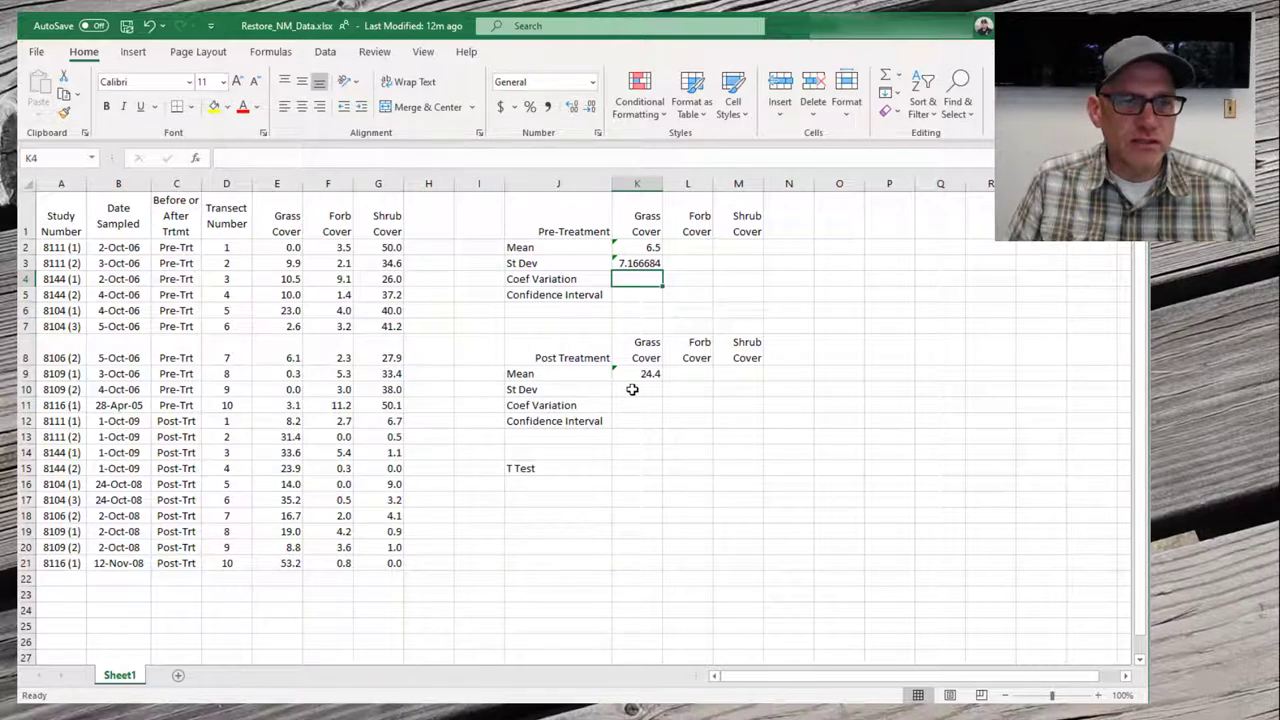
Calculate the post-treatment grass cover sample standard deviation in K10 with =STDEV.S(E12:E21) and check the formula's range
click(632, 389)
text(=stde)
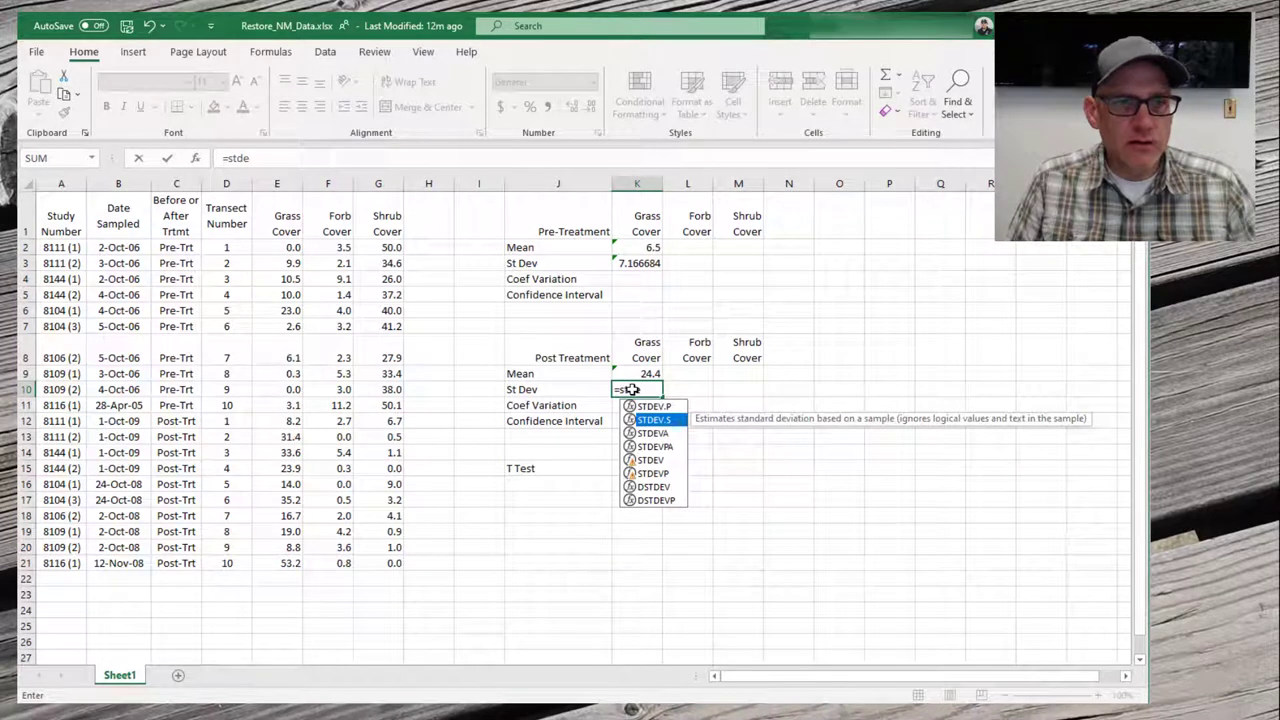
key(Tab)
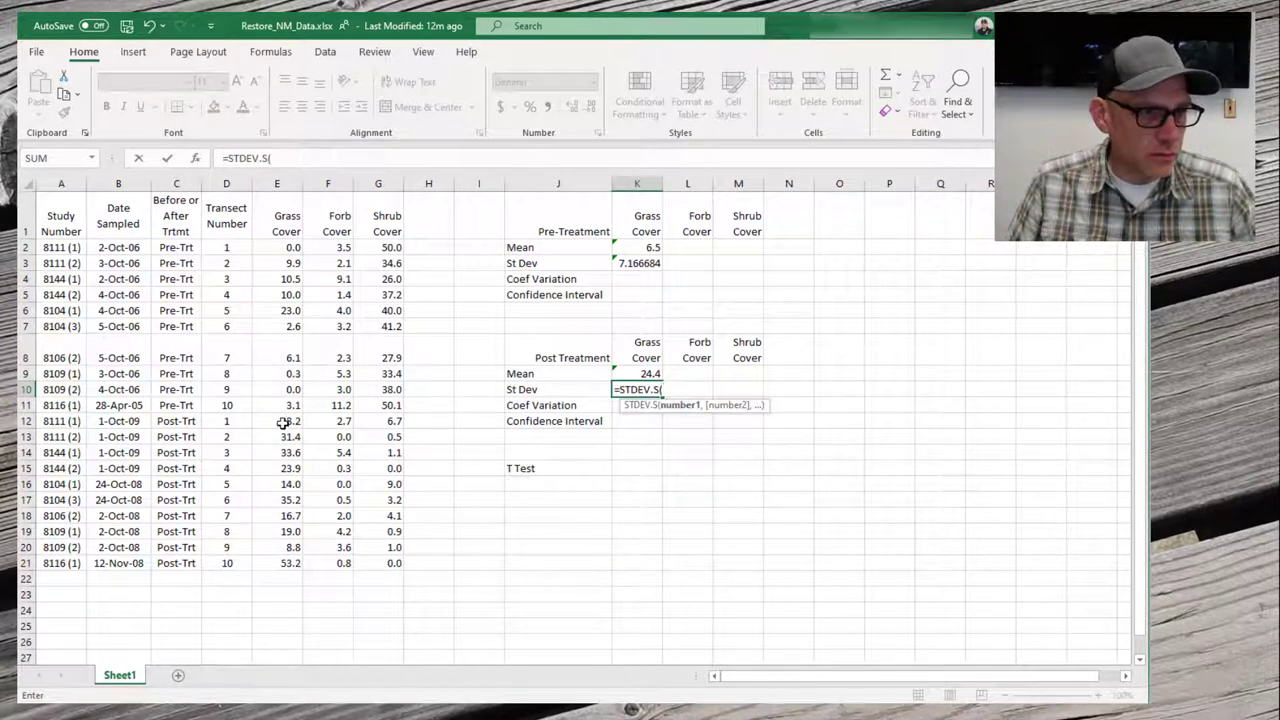
drag(282, 422, 285, 567)
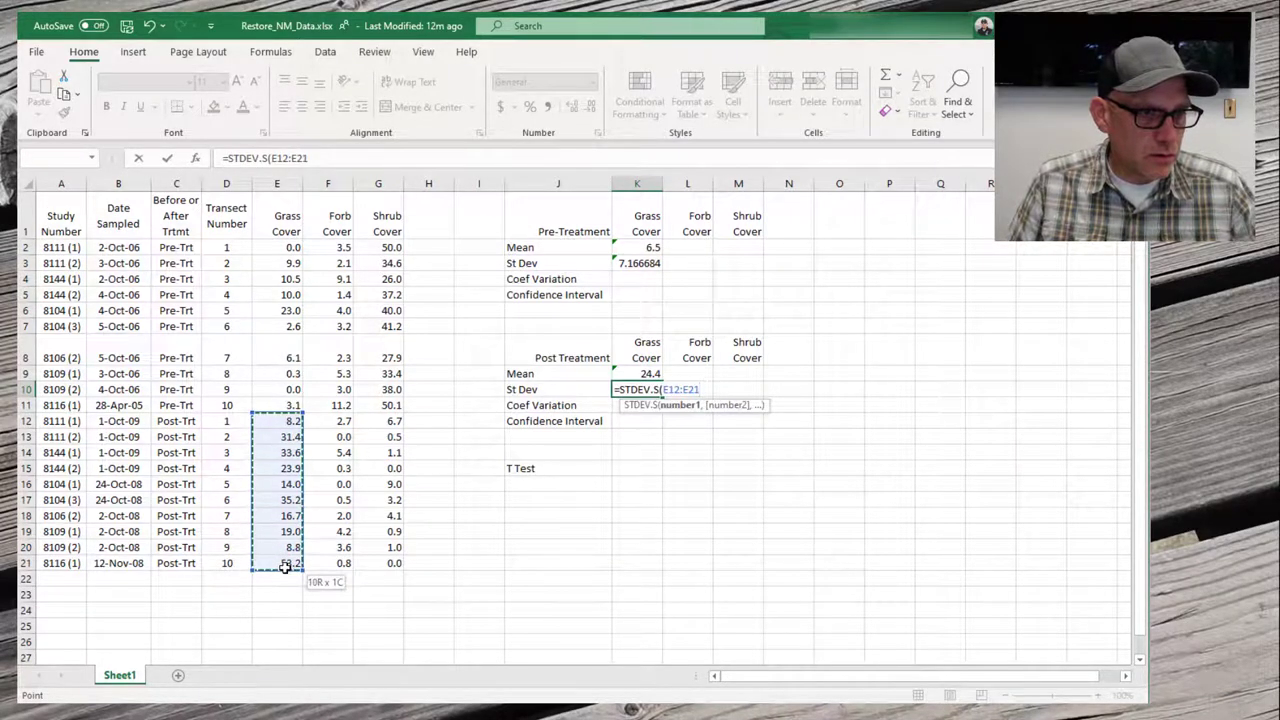
text())
key(Return)
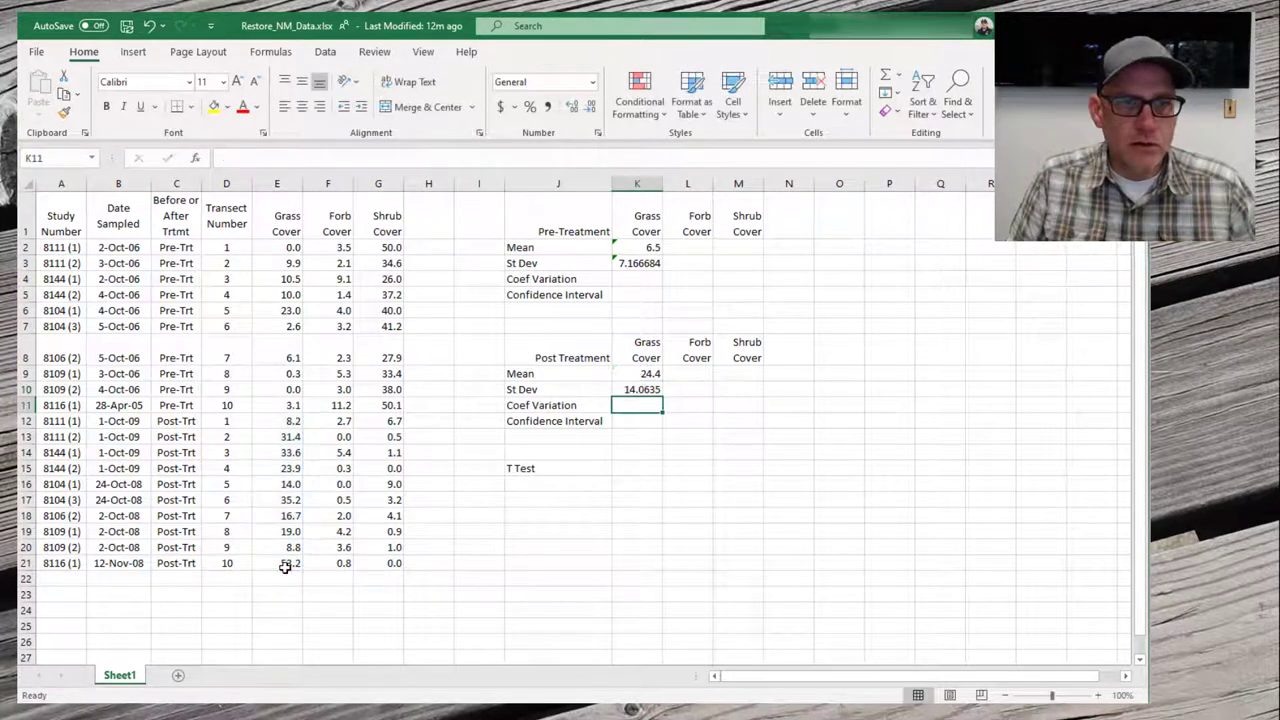
key(Up)
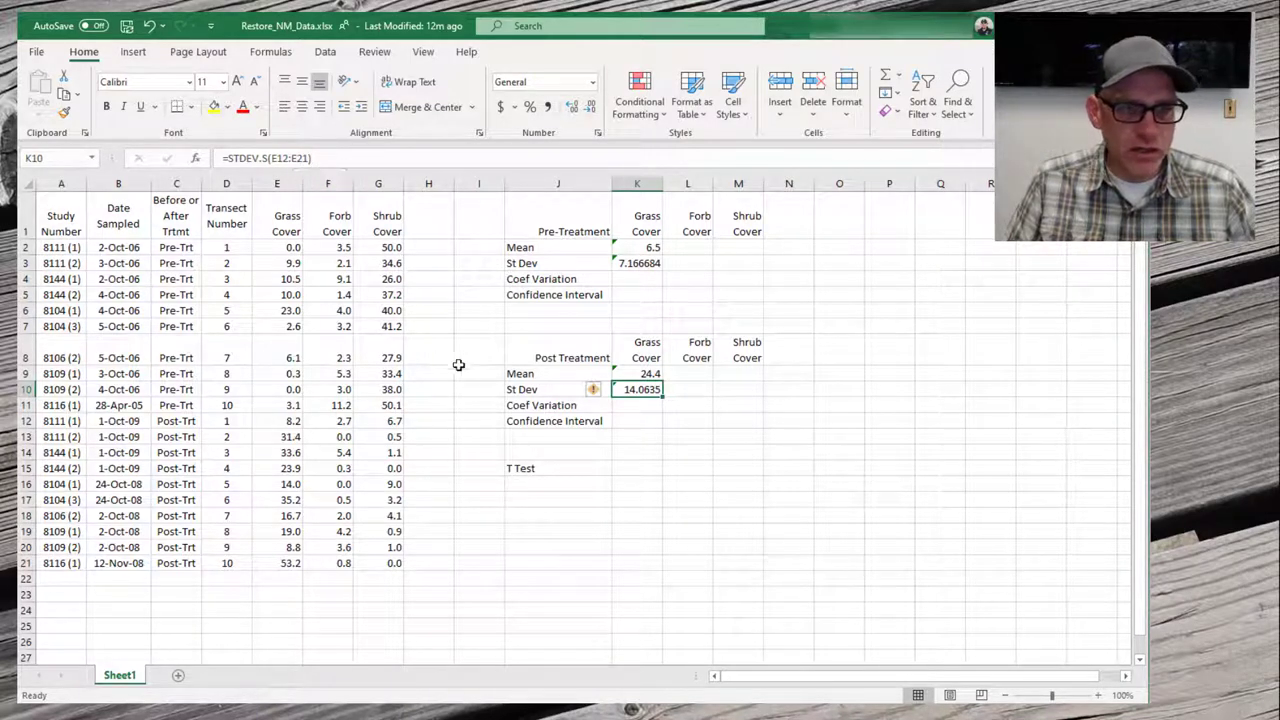
double_click(639, 389)
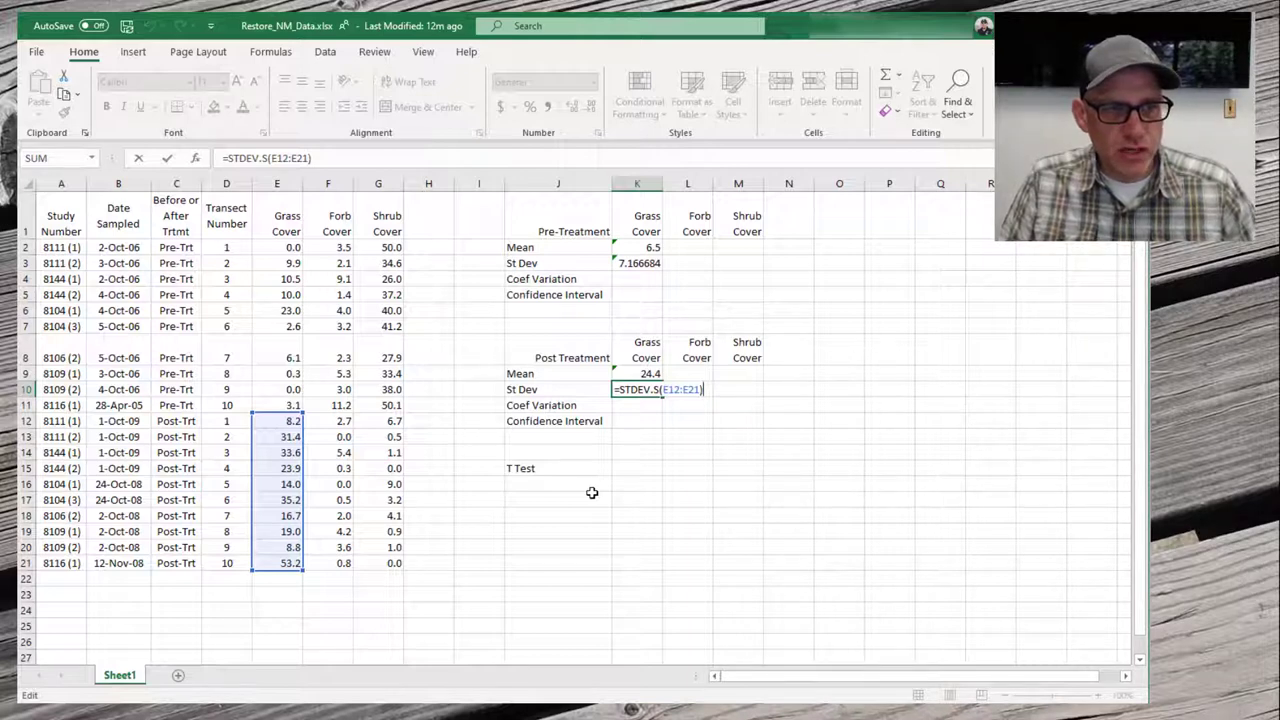
key(Return)
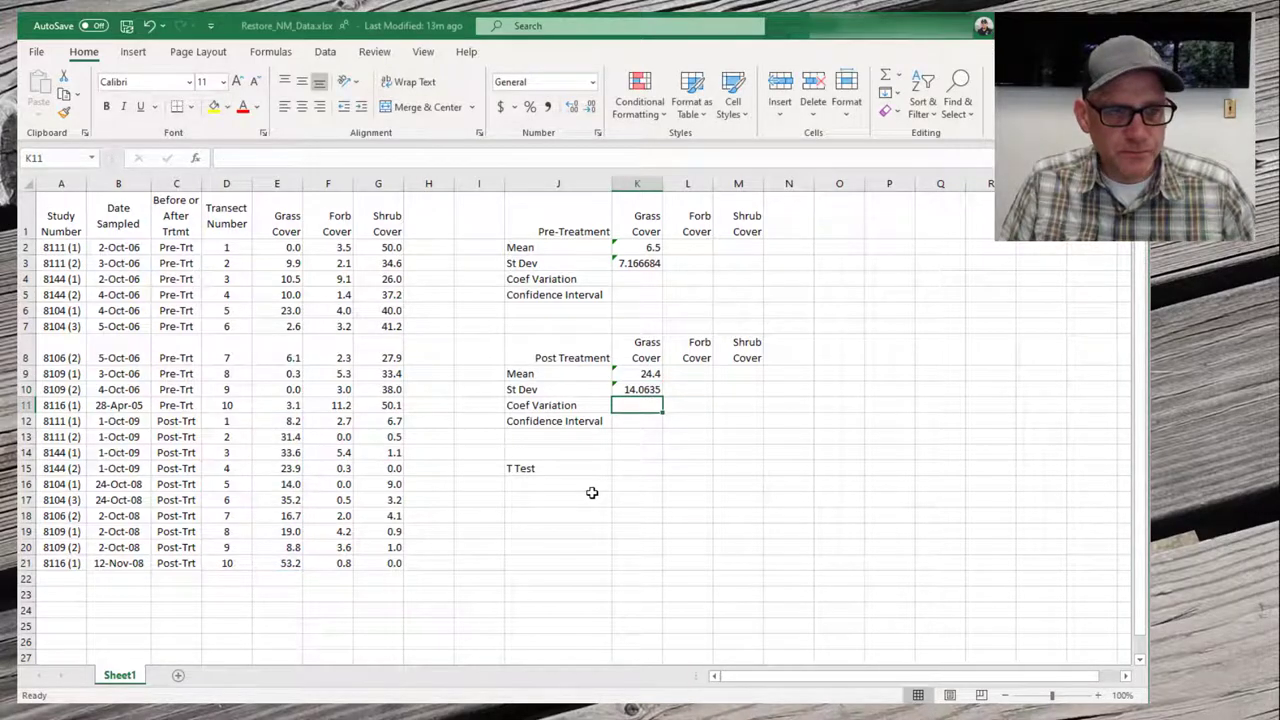
Calculate the pre-treatment grass cover coefficient of variation in K4 with the formula =K3/K2
click(637, 278)
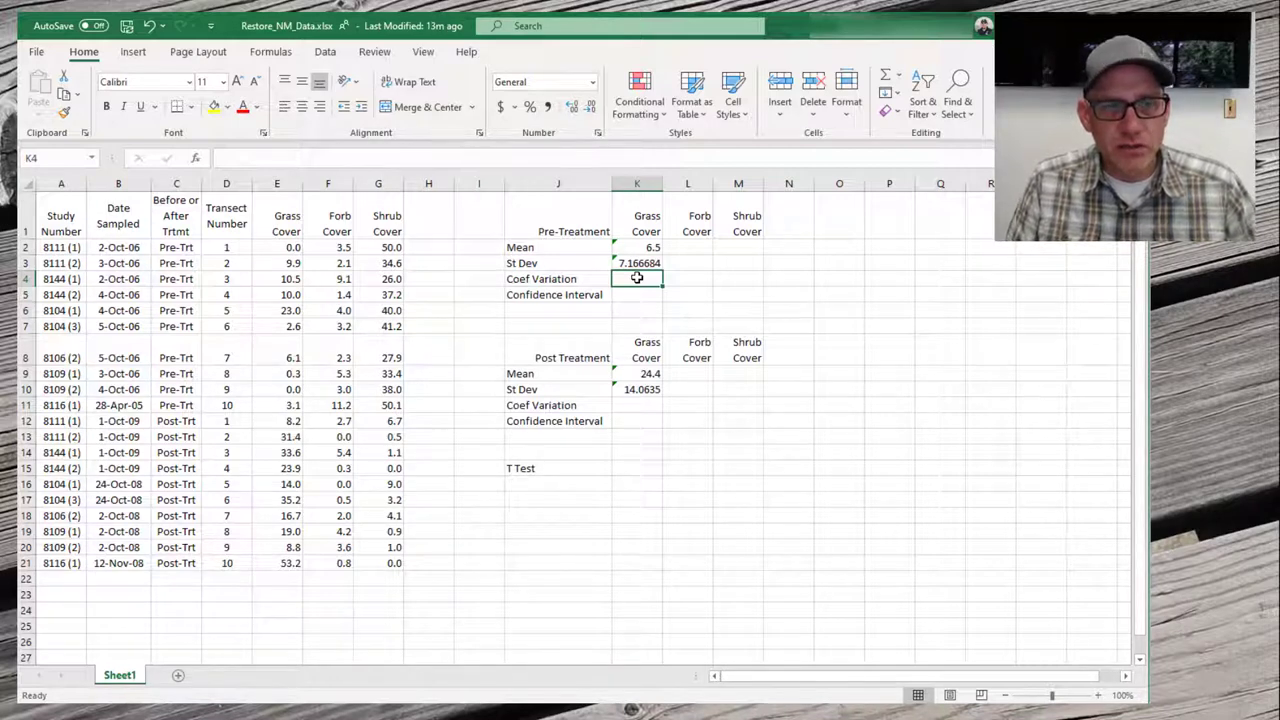
text(=)
key(Up)
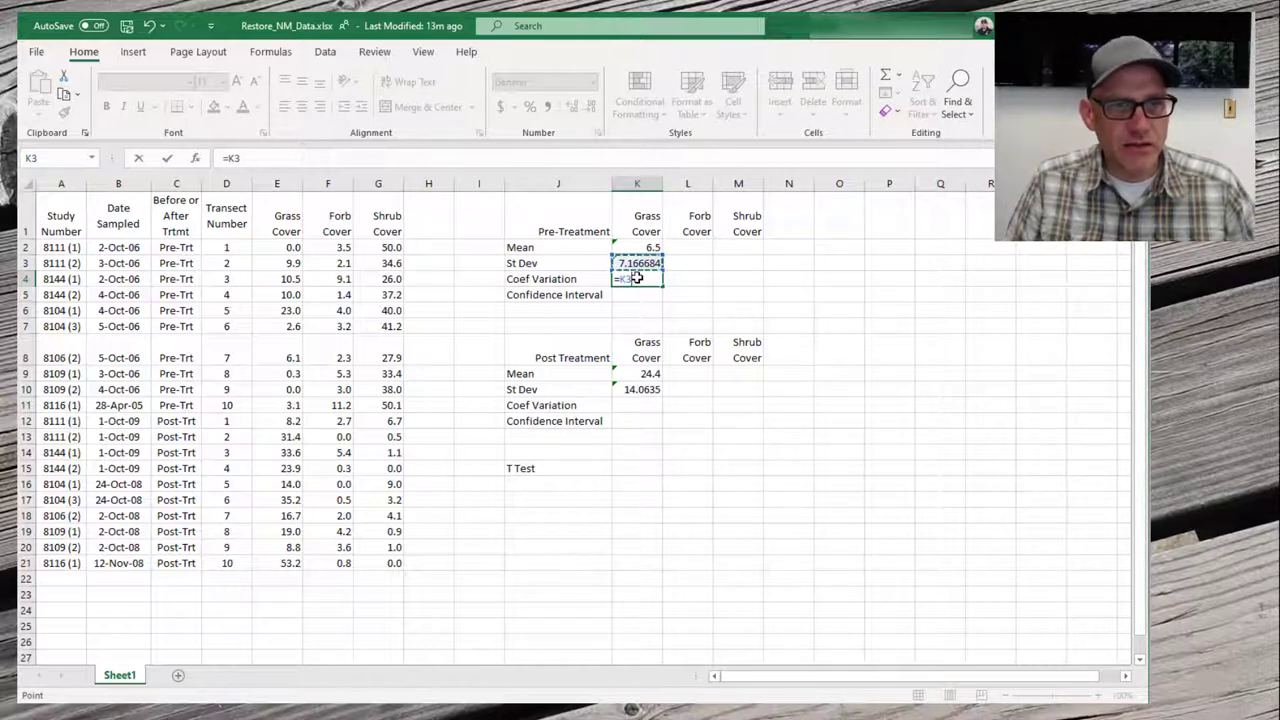
text(/)
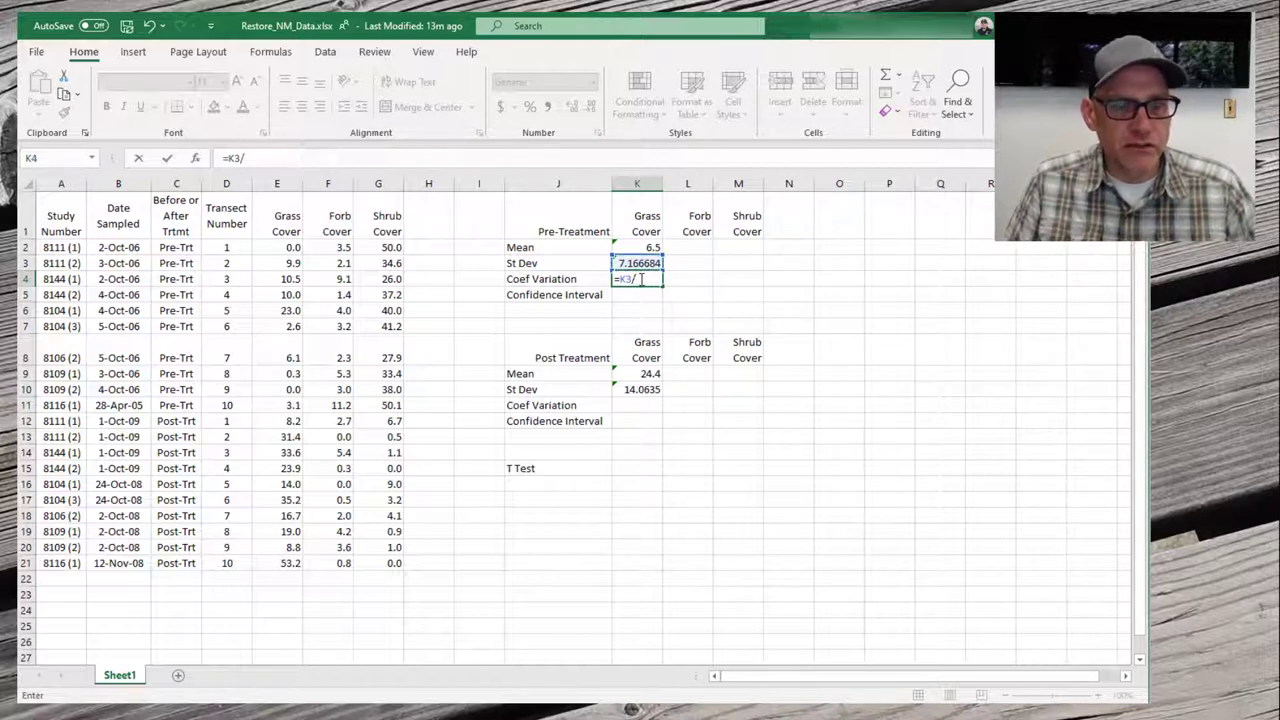
click(637, 247)
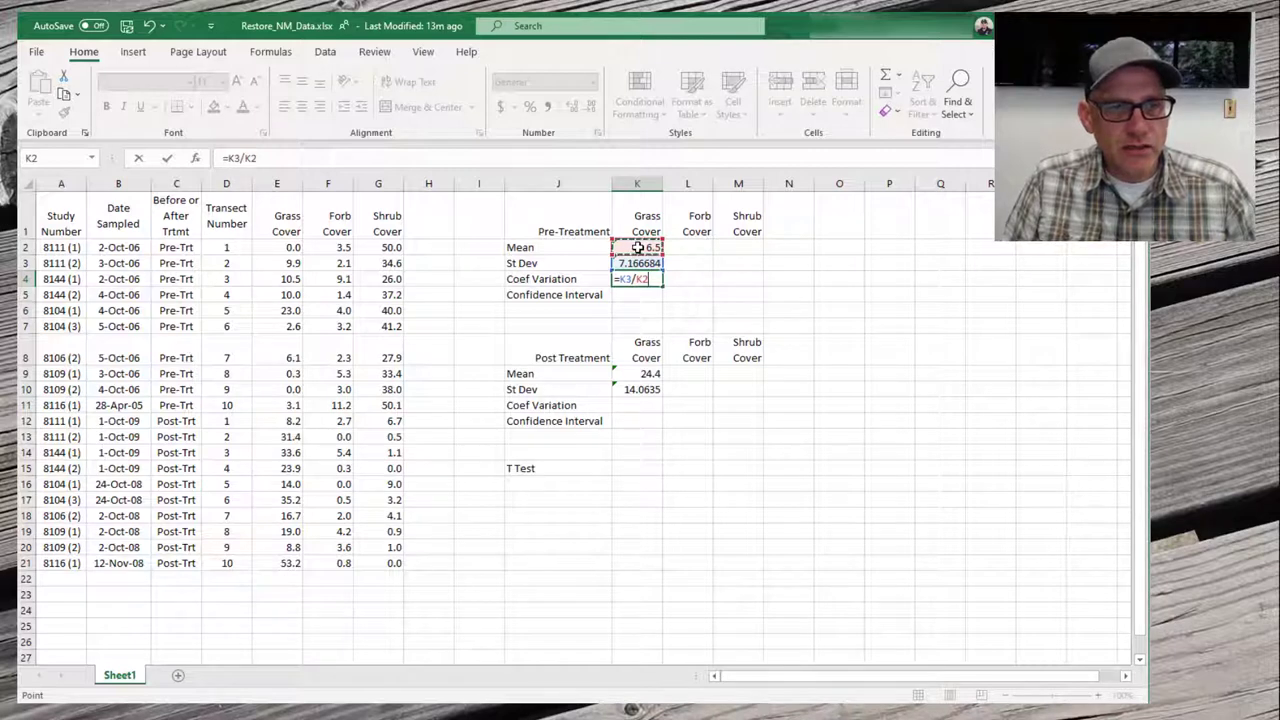
key(Return)
key(Up)
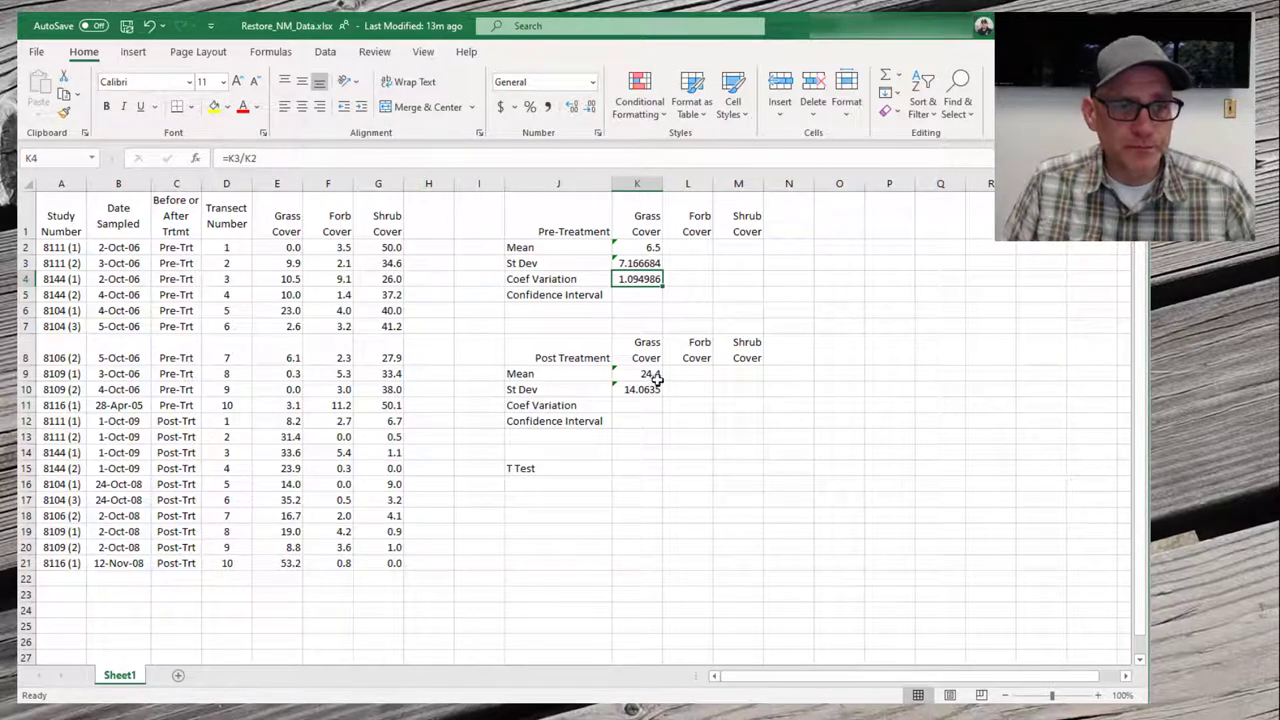
Calculate the post-treatment grass cover coefficient of variation in K11 with the formula =K10/K9
click(631, 406)
text(=)
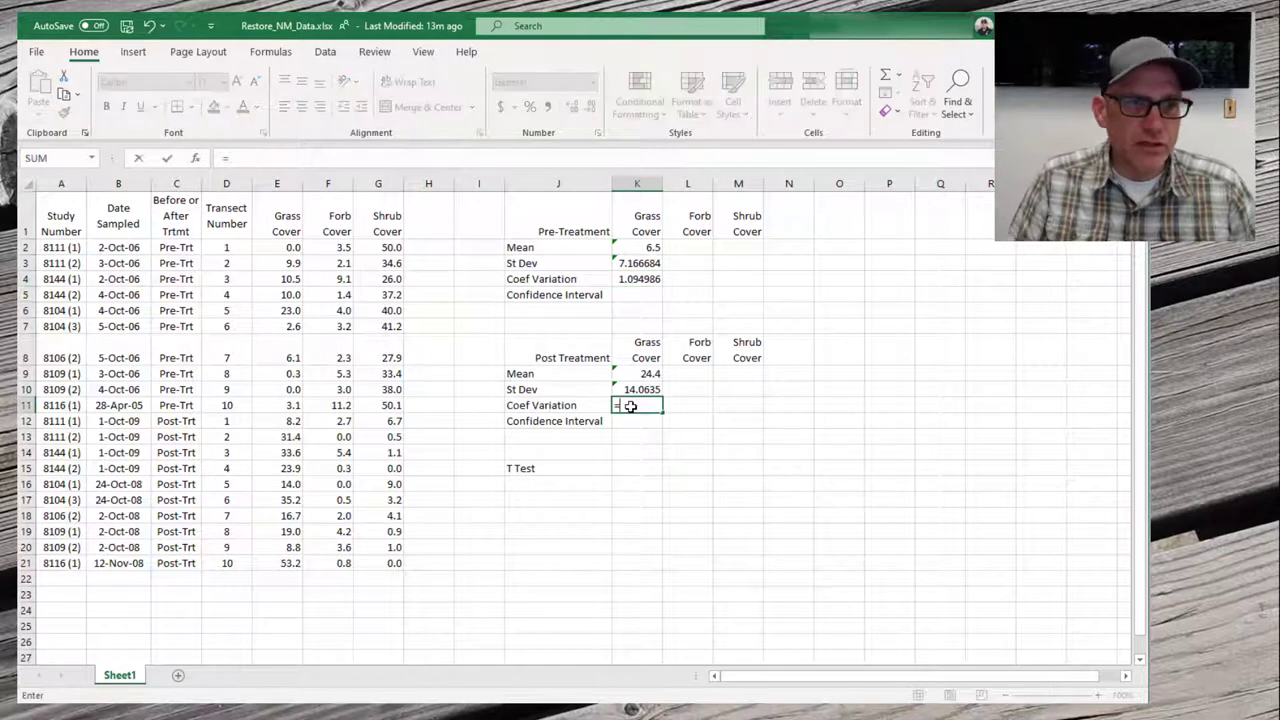
key(Up)
text(/)
key(Up)
key(Up)
key(Return)
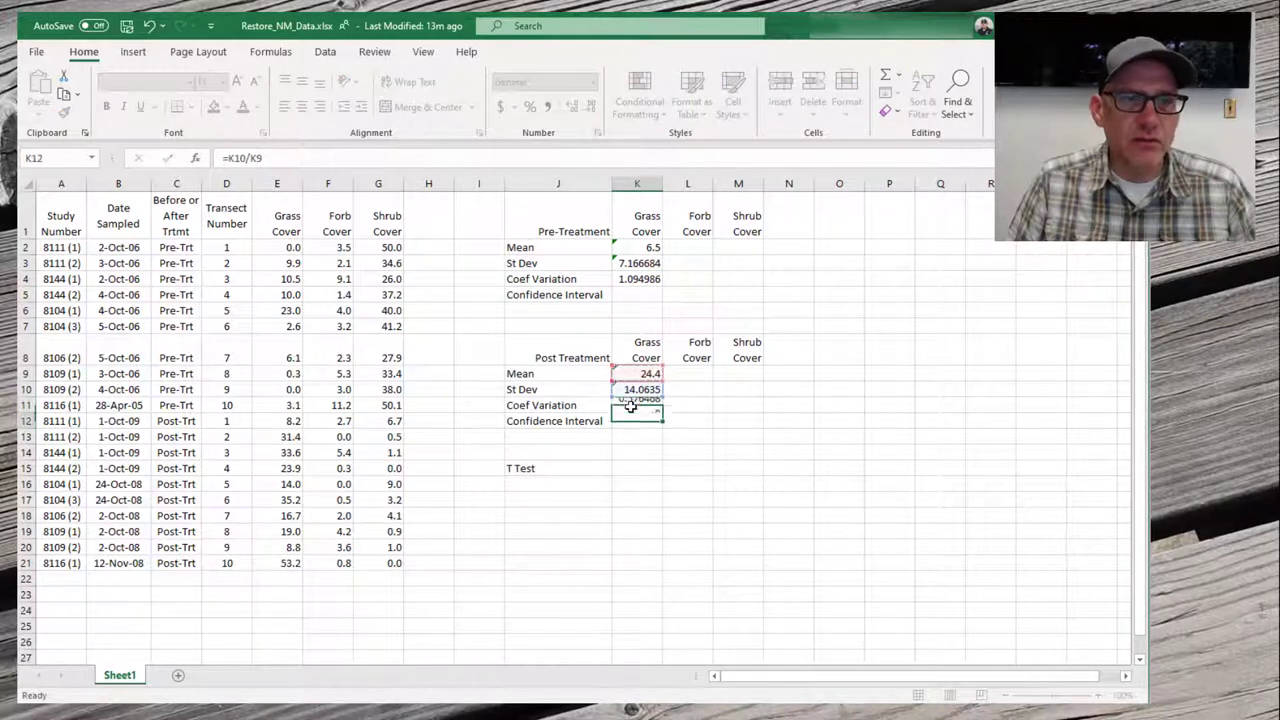
key(Up)
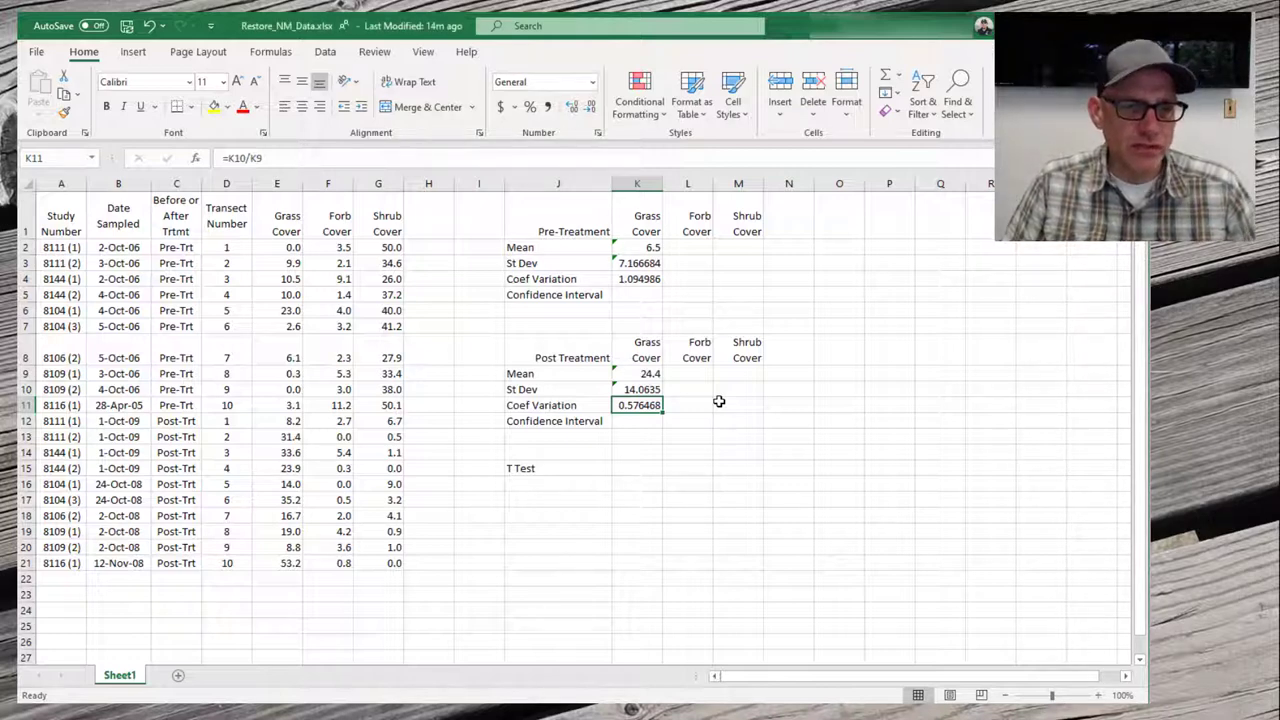
Calculate the pre-treatment grass cover confidence interval in K5 with the formula =CONFIDENCE.T(0.05,K3,10)
click(637, 297)
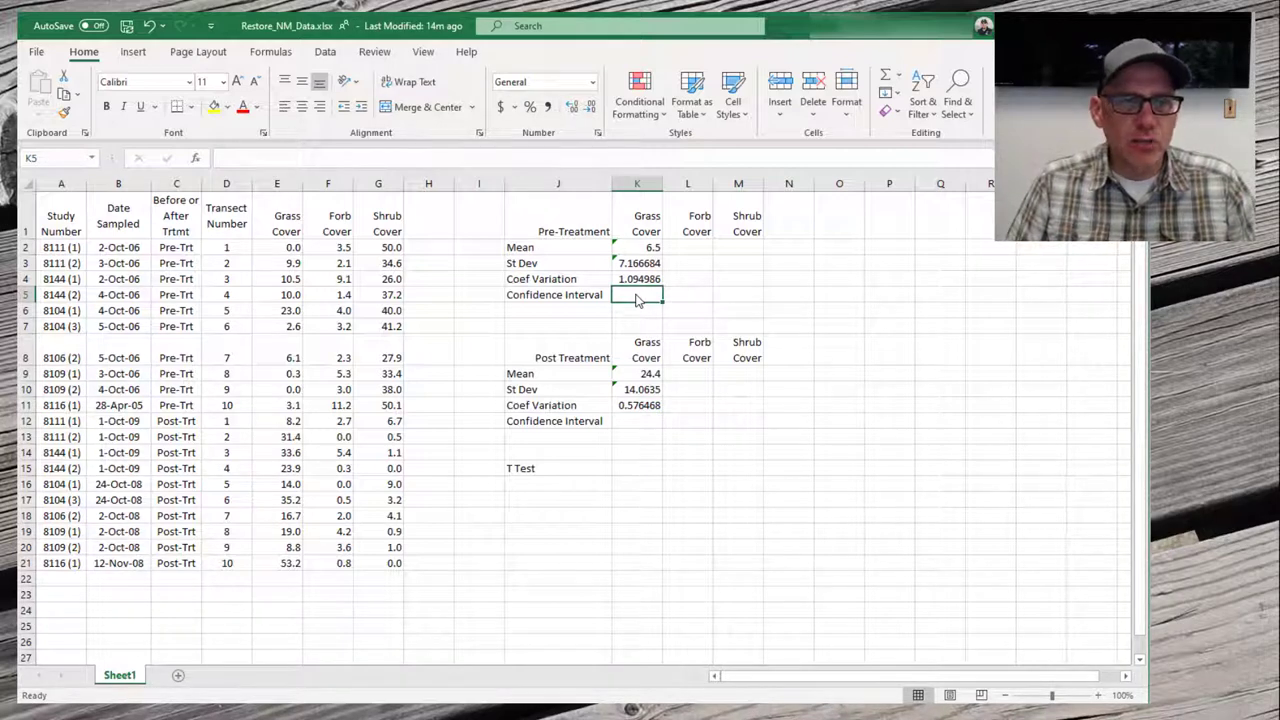
text(=)
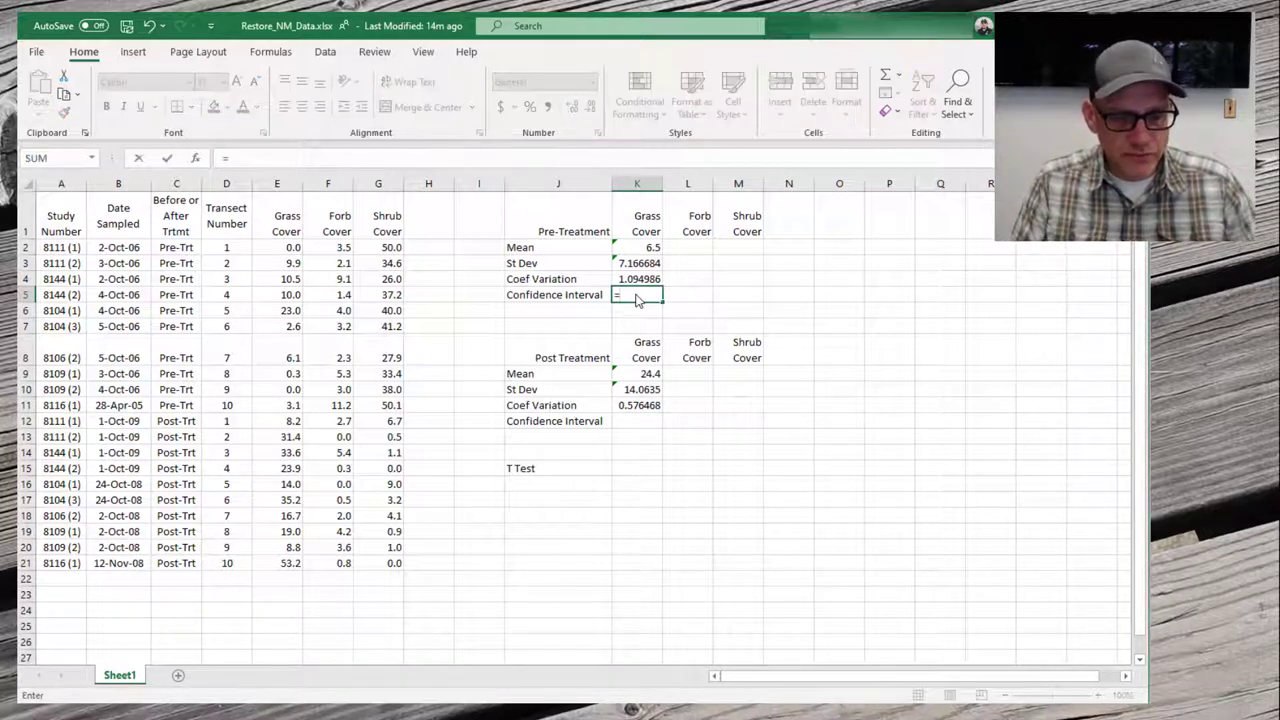
text(confi)
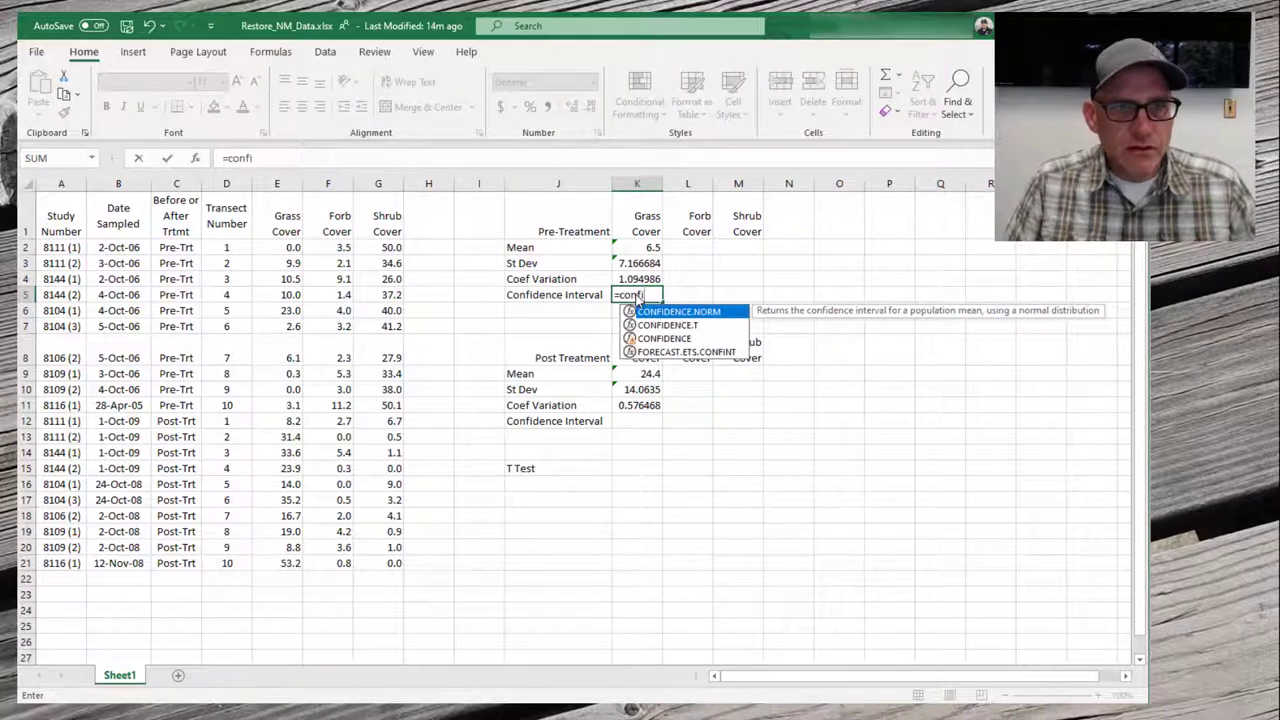
key(Down)
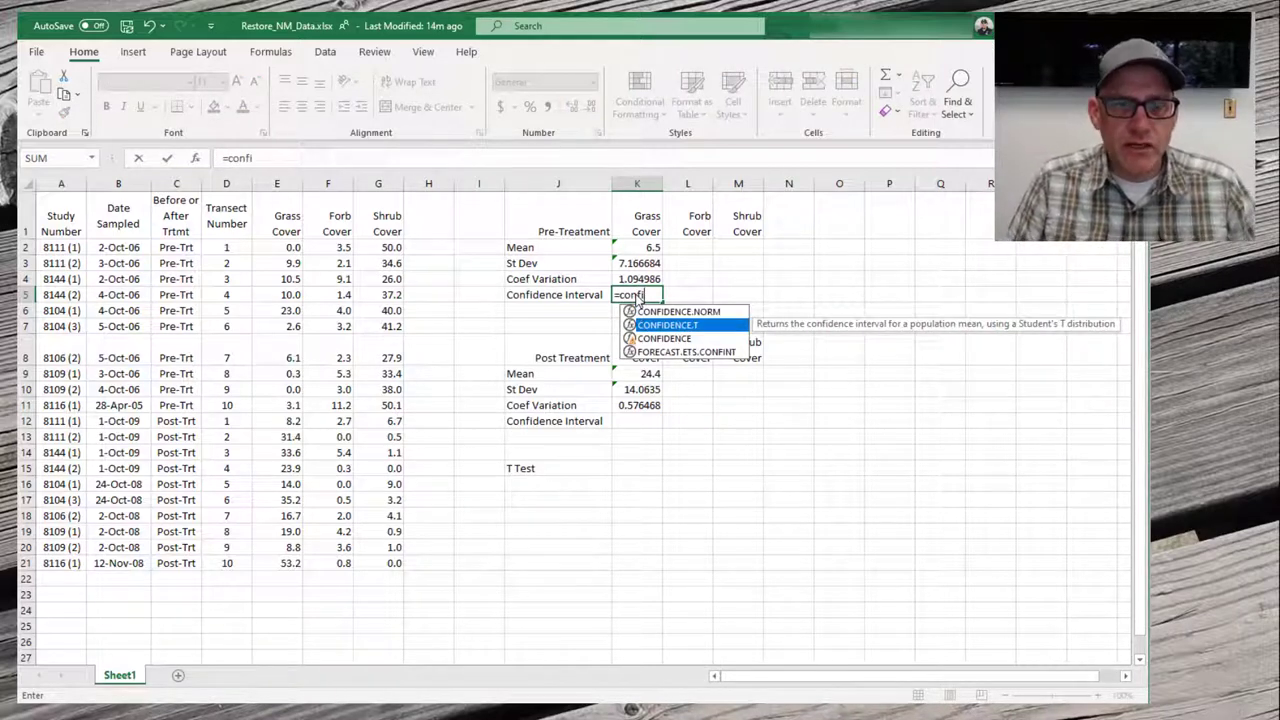
double_click(740, 327)
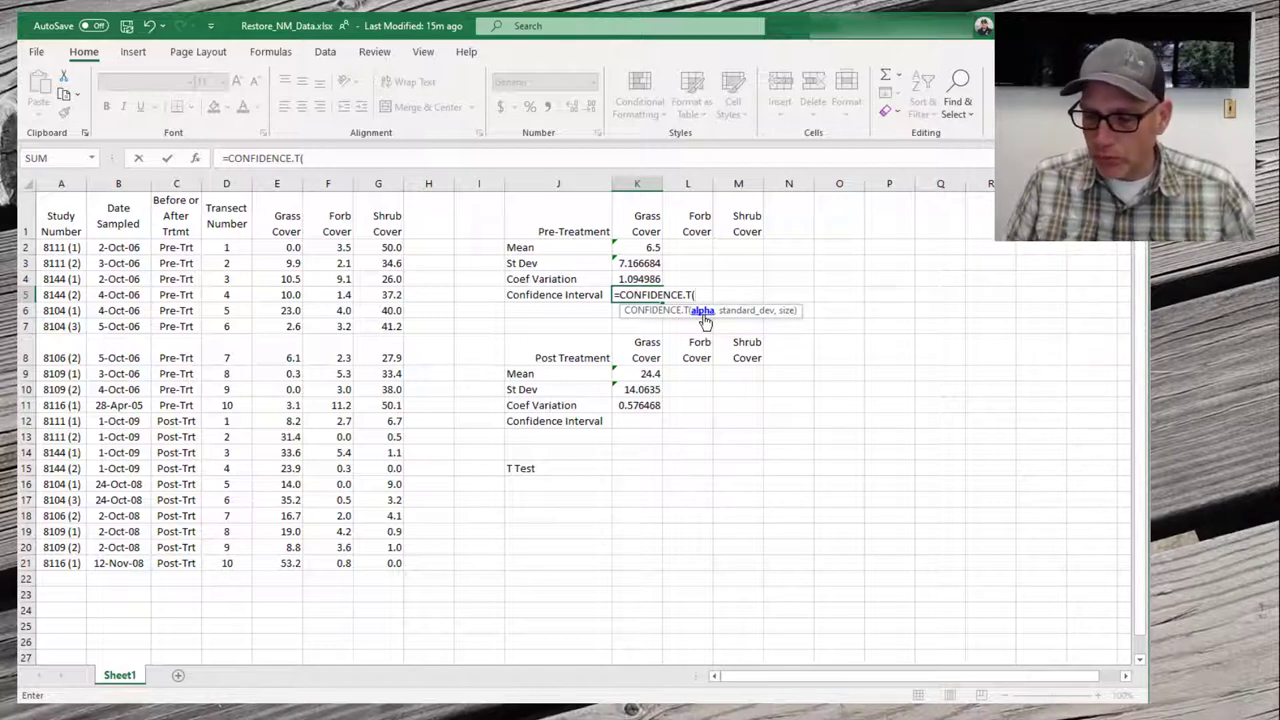
text(0.0)
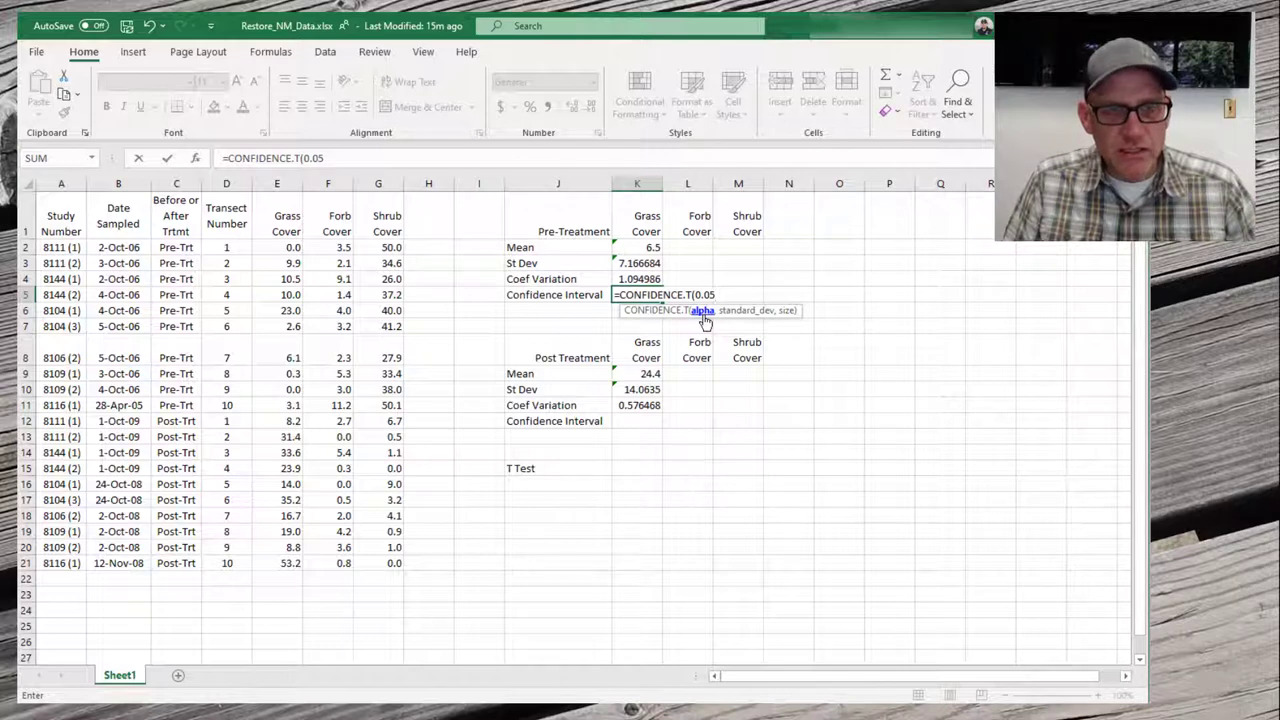
text(5)
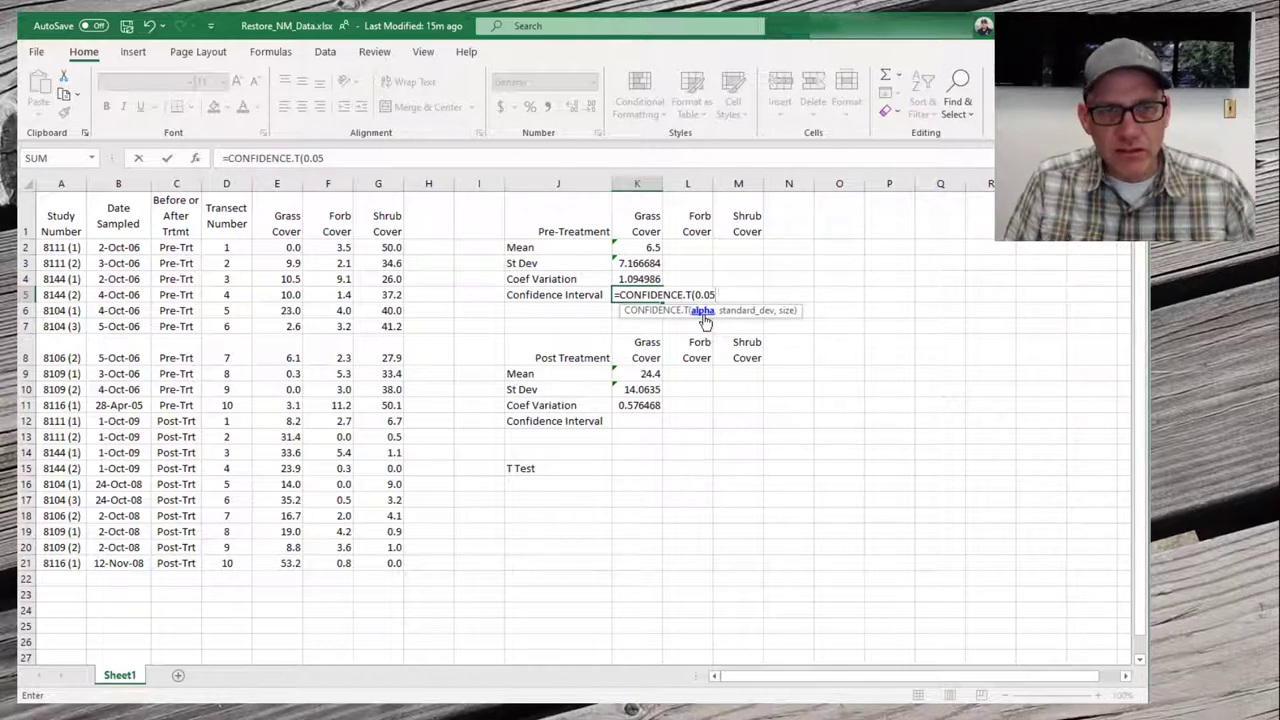
text(,K)
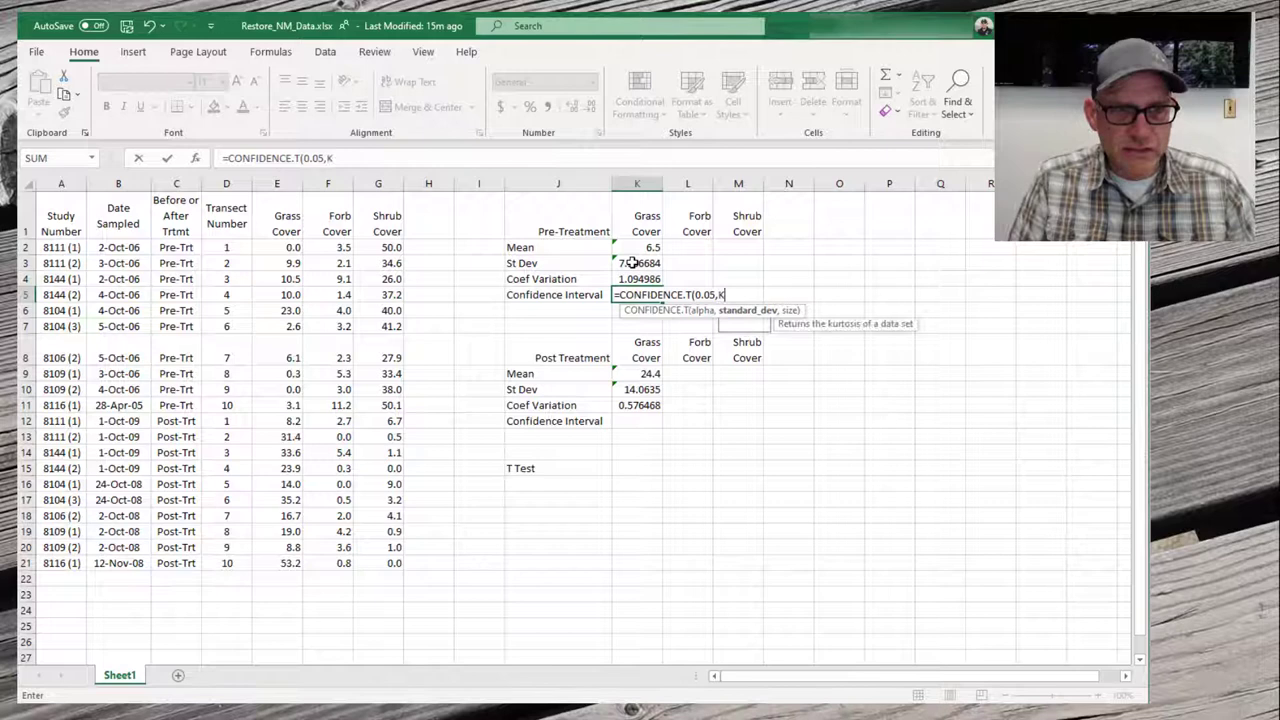
click(632, 262)
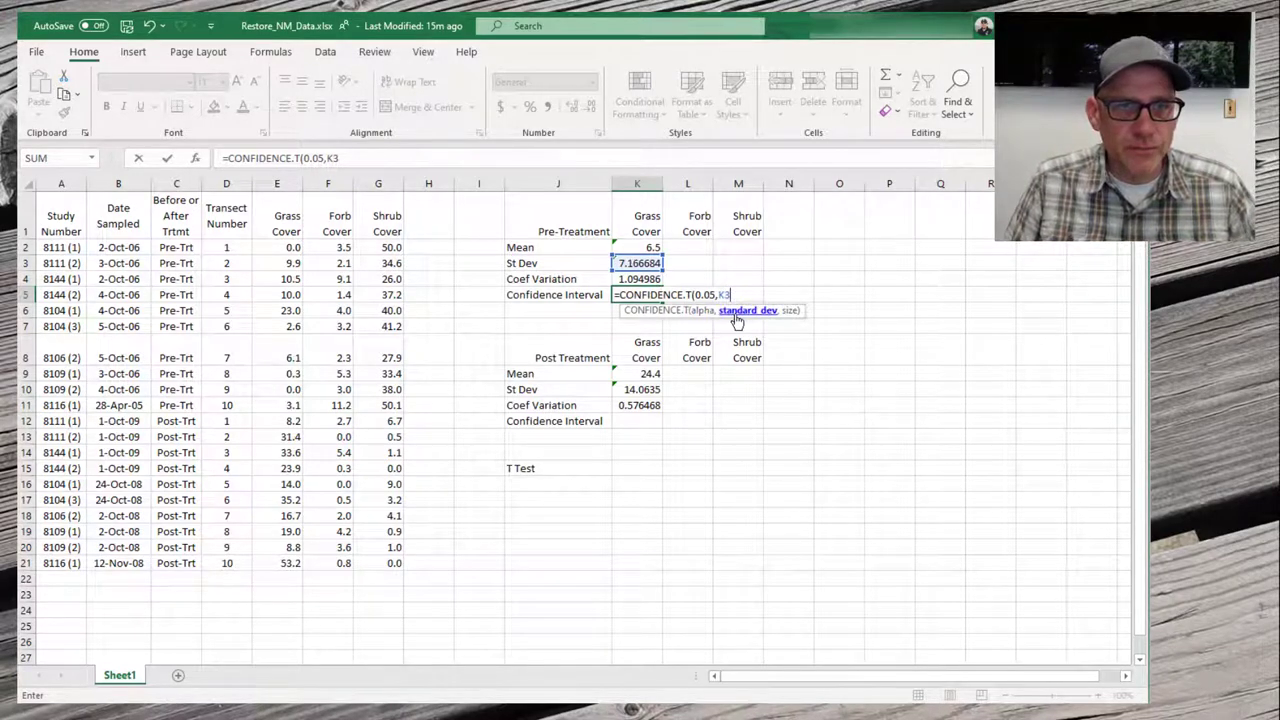
text(,)
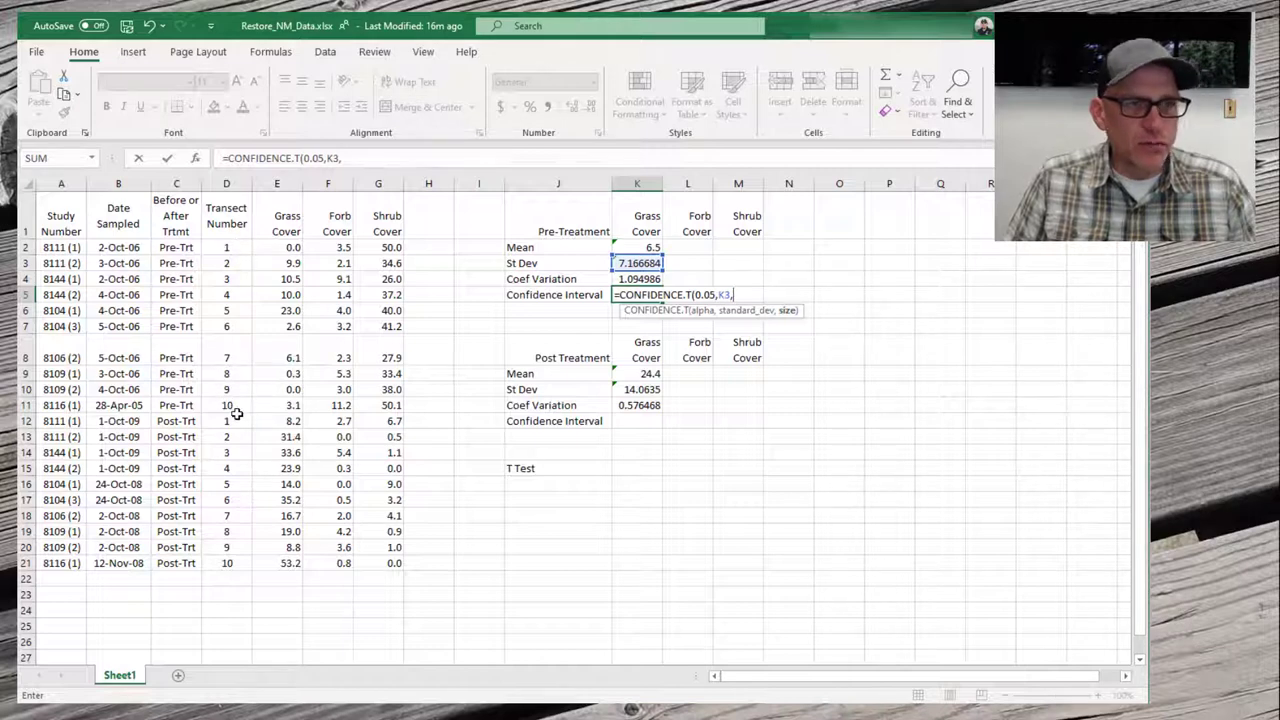
text(10)
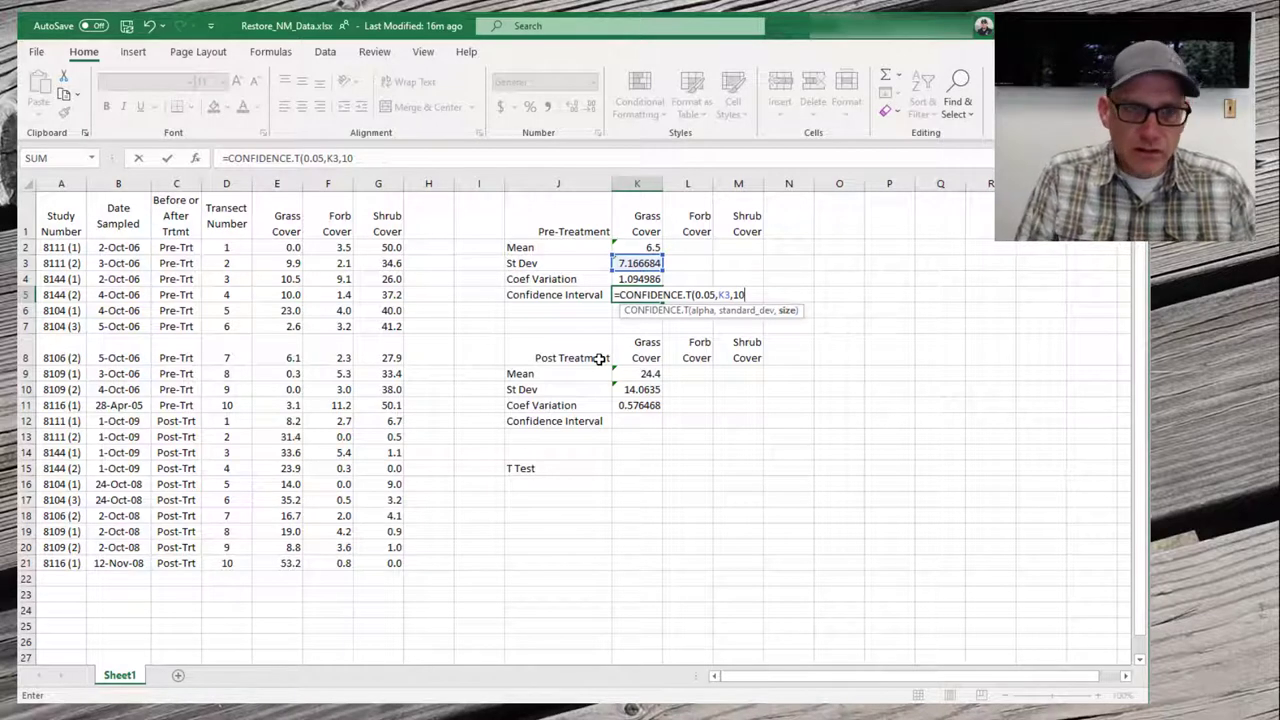
text())
key(Return)
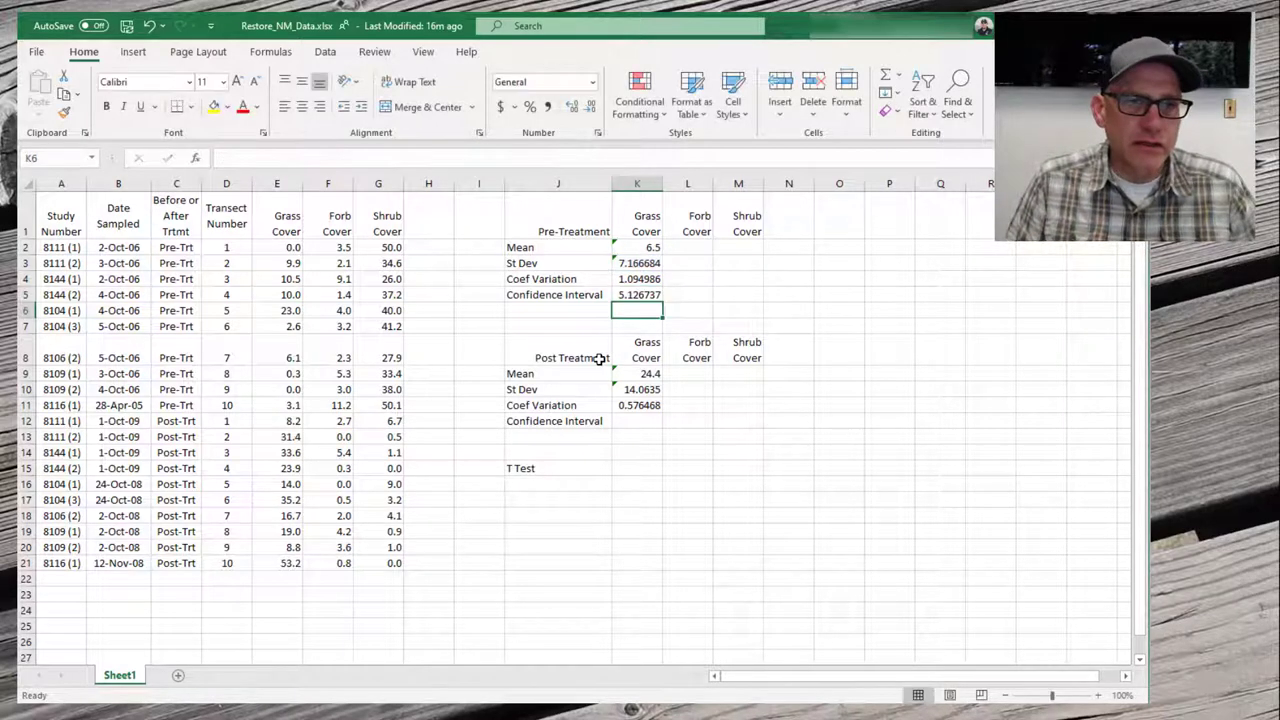
Replace the fixed sample size in K5's confidence interval formula with COUNT(E2:E11)
key(Up)
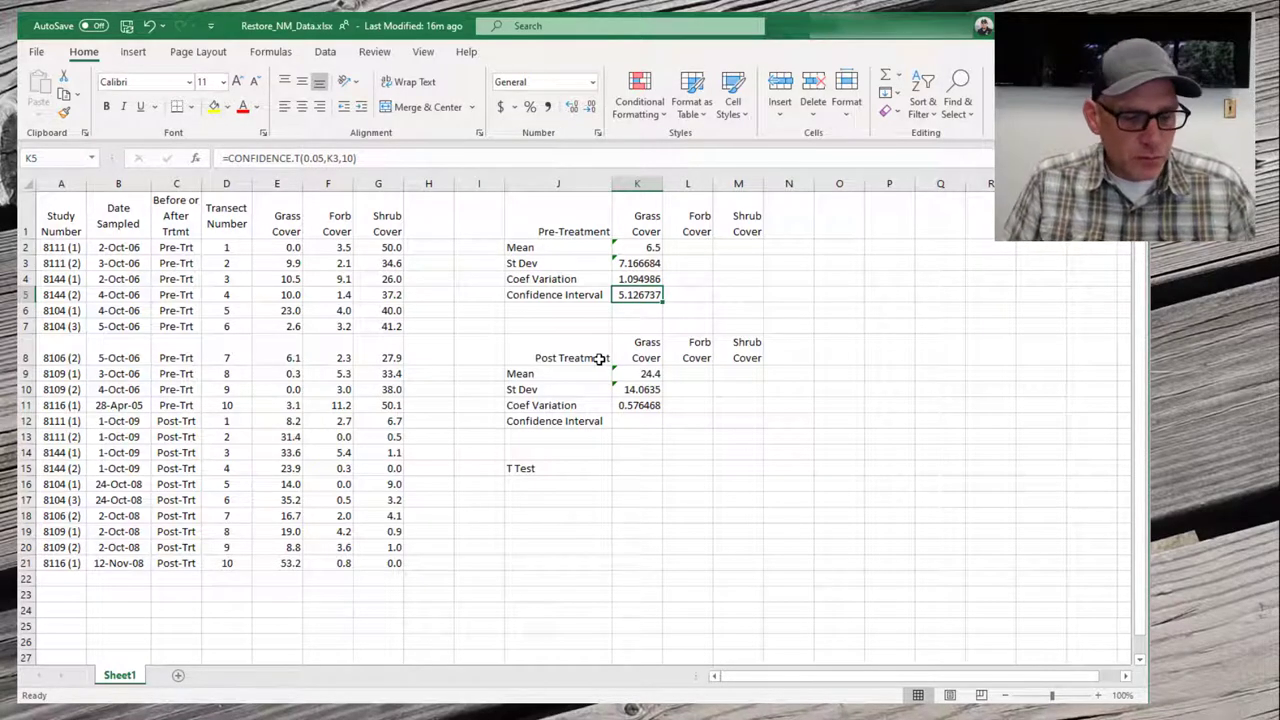
key(F2)
key(Right)
key(Right)
key(Right)
key(Right)
key(Right)
key(Right)
key(Right)
key(Right)
key(Right)
key(Right)
key(Right)
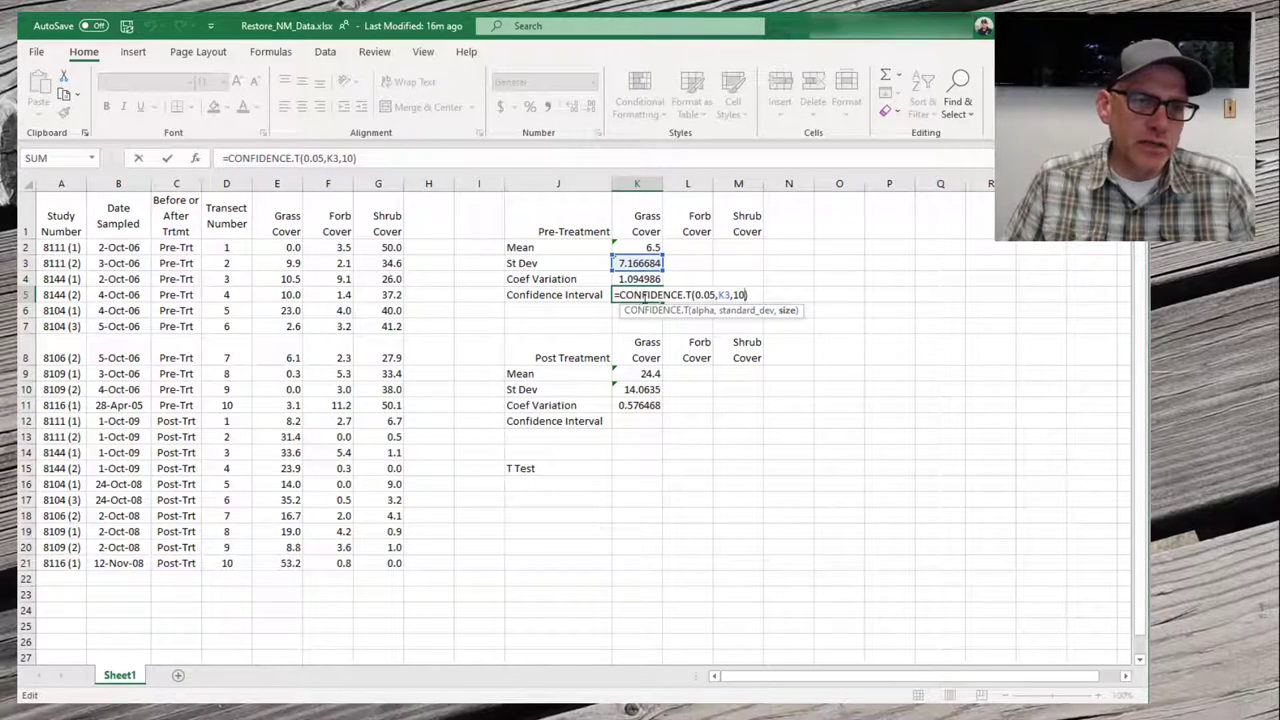
click(697, 294)
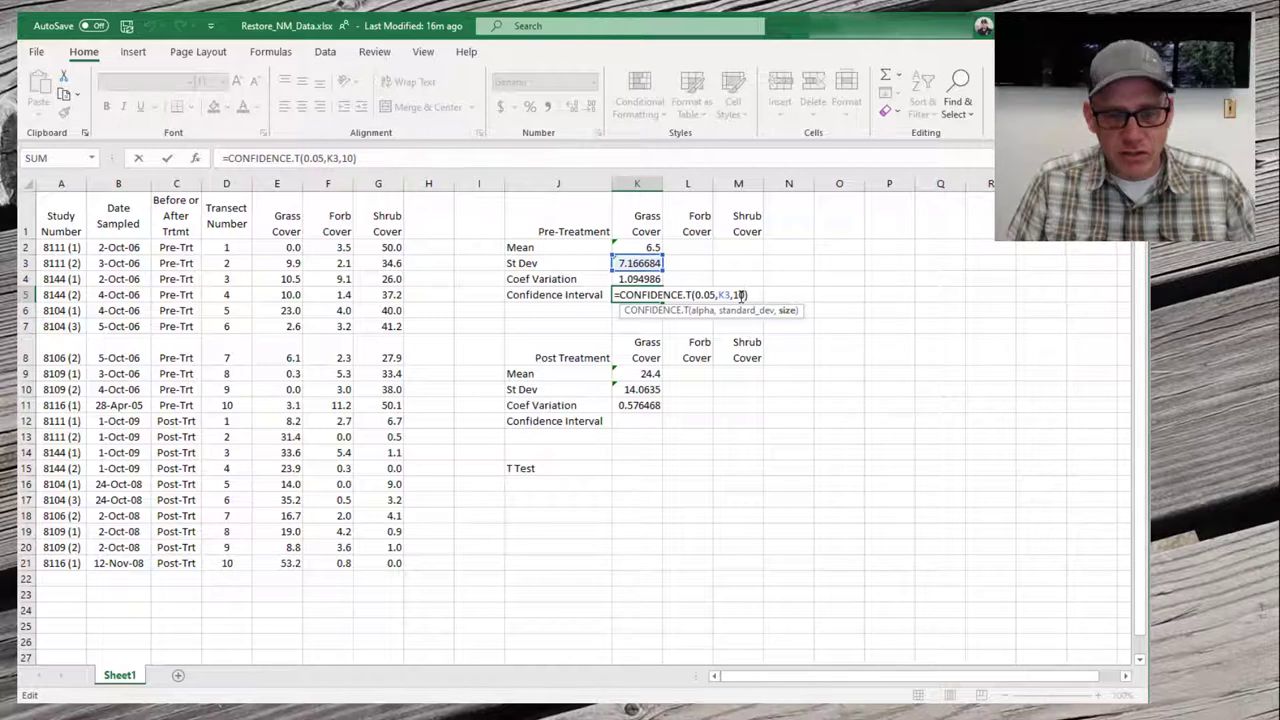
key(BackSpace)
key(BackSpace)
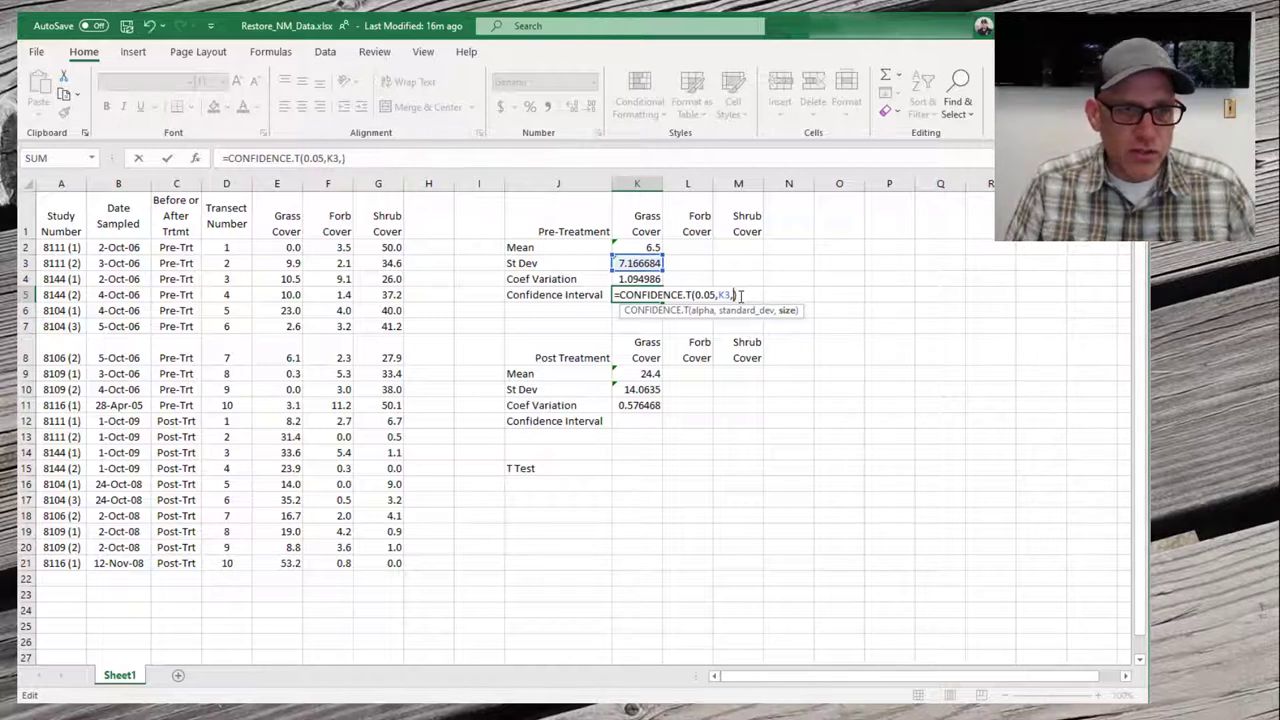
text(COUNT)
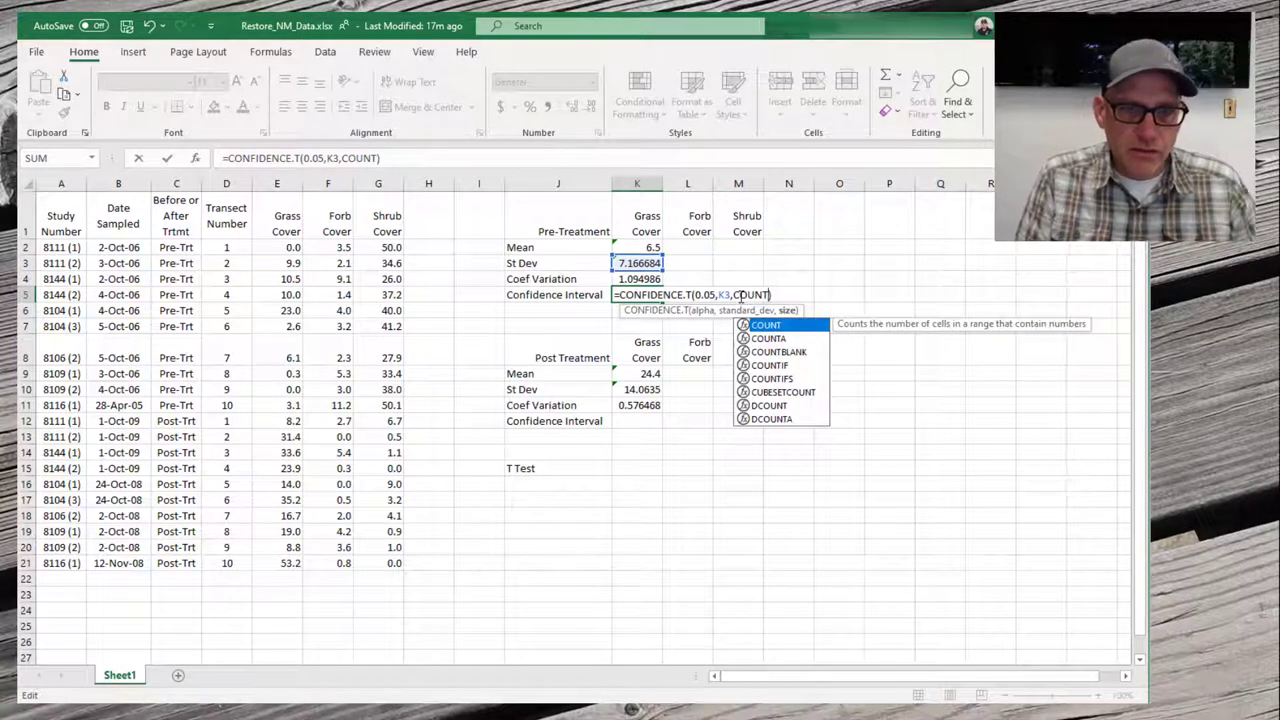
text(()
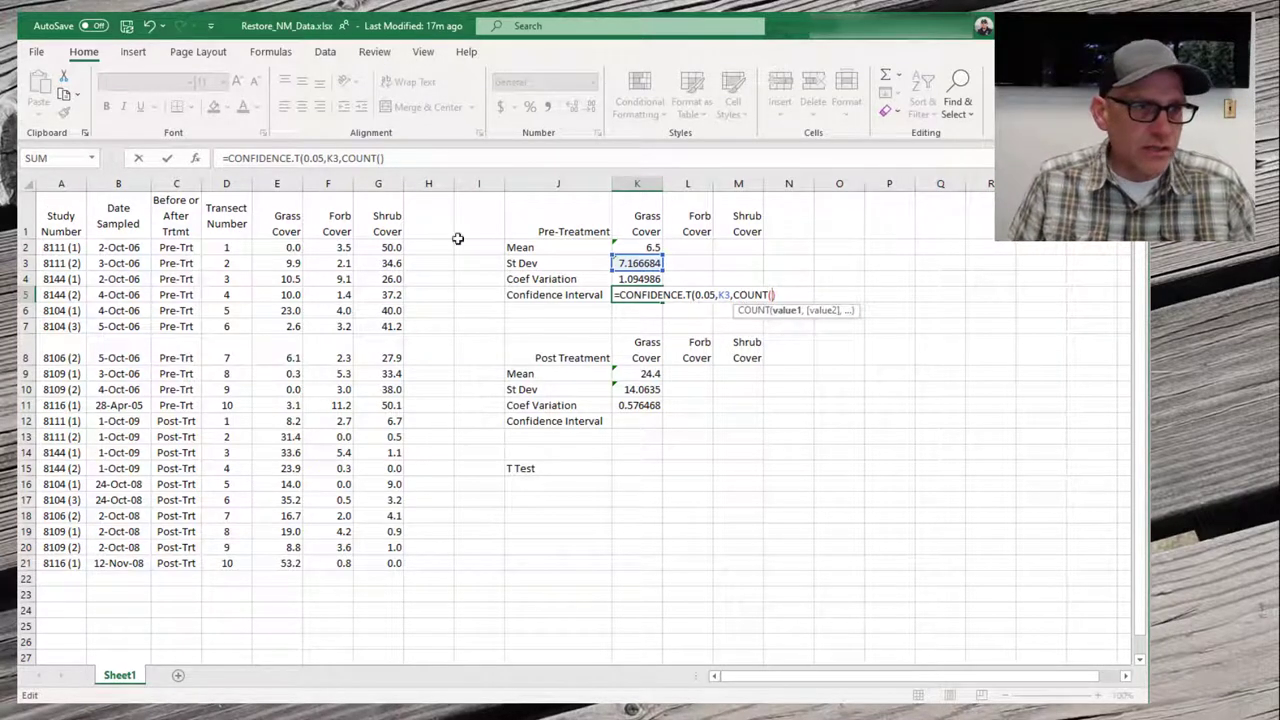
drag(278, 247, 283, 408)
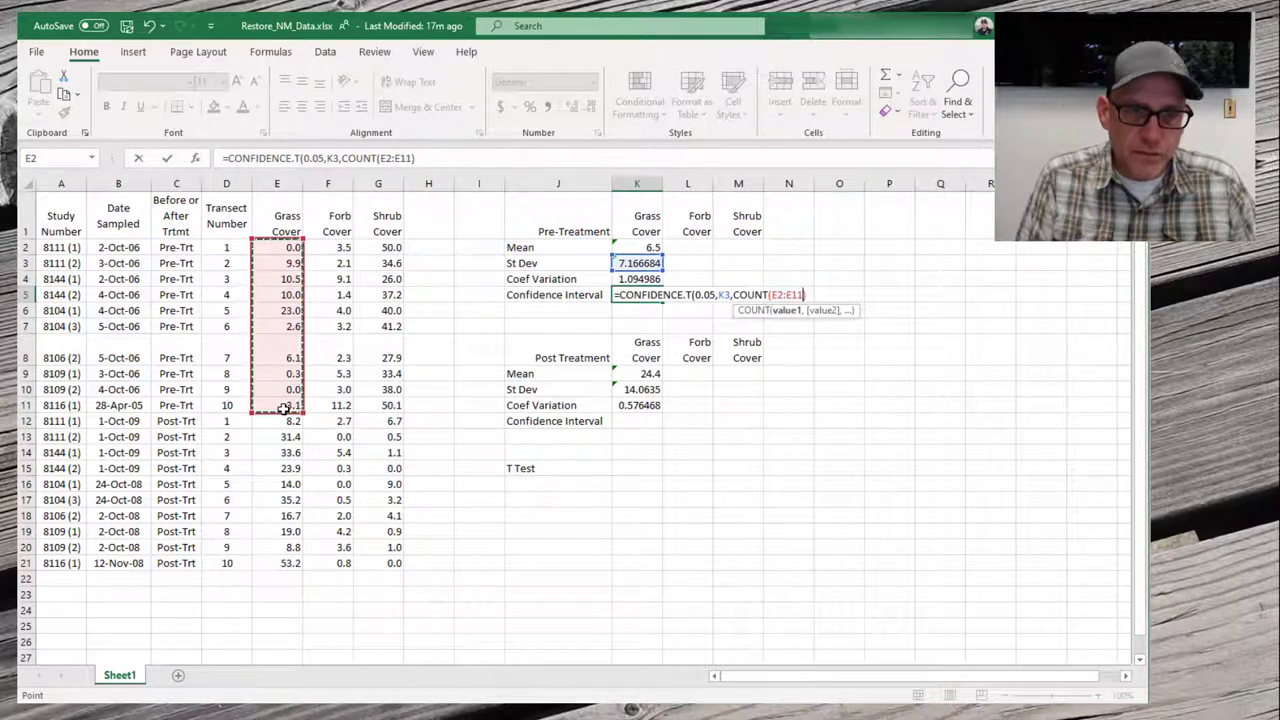
text())
key(ctrl+Return)
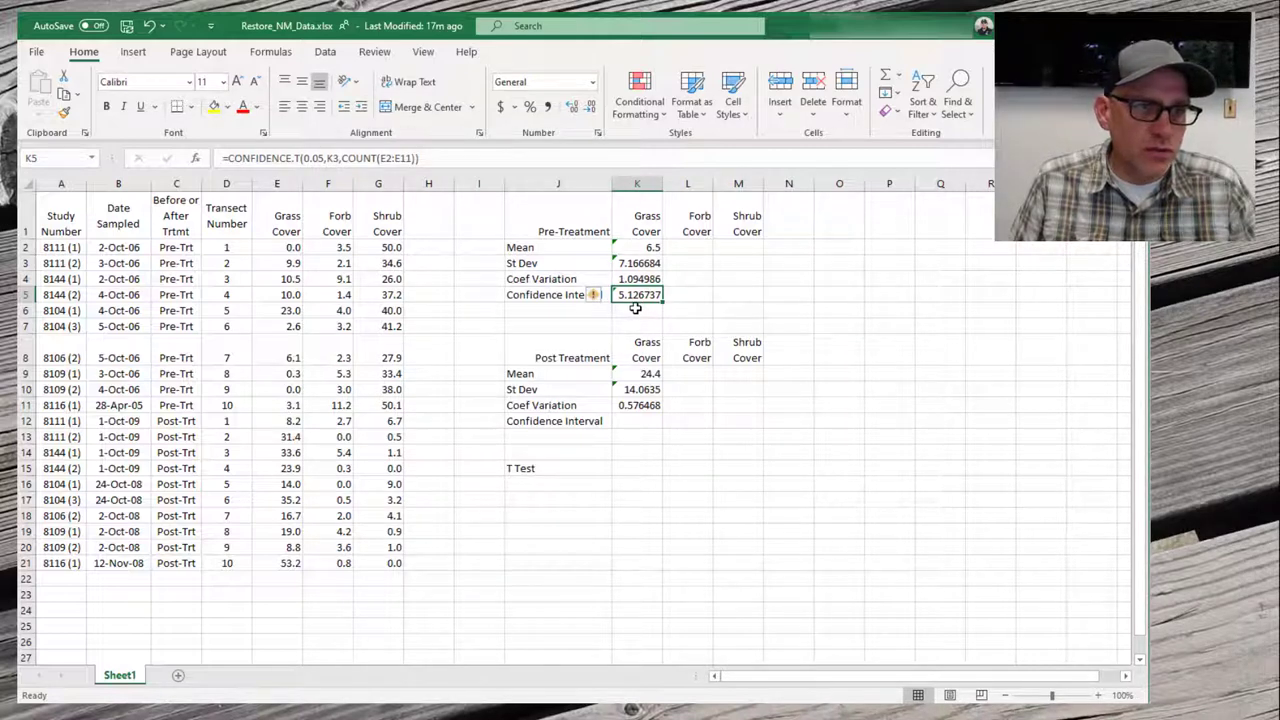
Examine the nested COUNT(E2:E11) size argument in K5's confidence interval formula
click(429, 157)
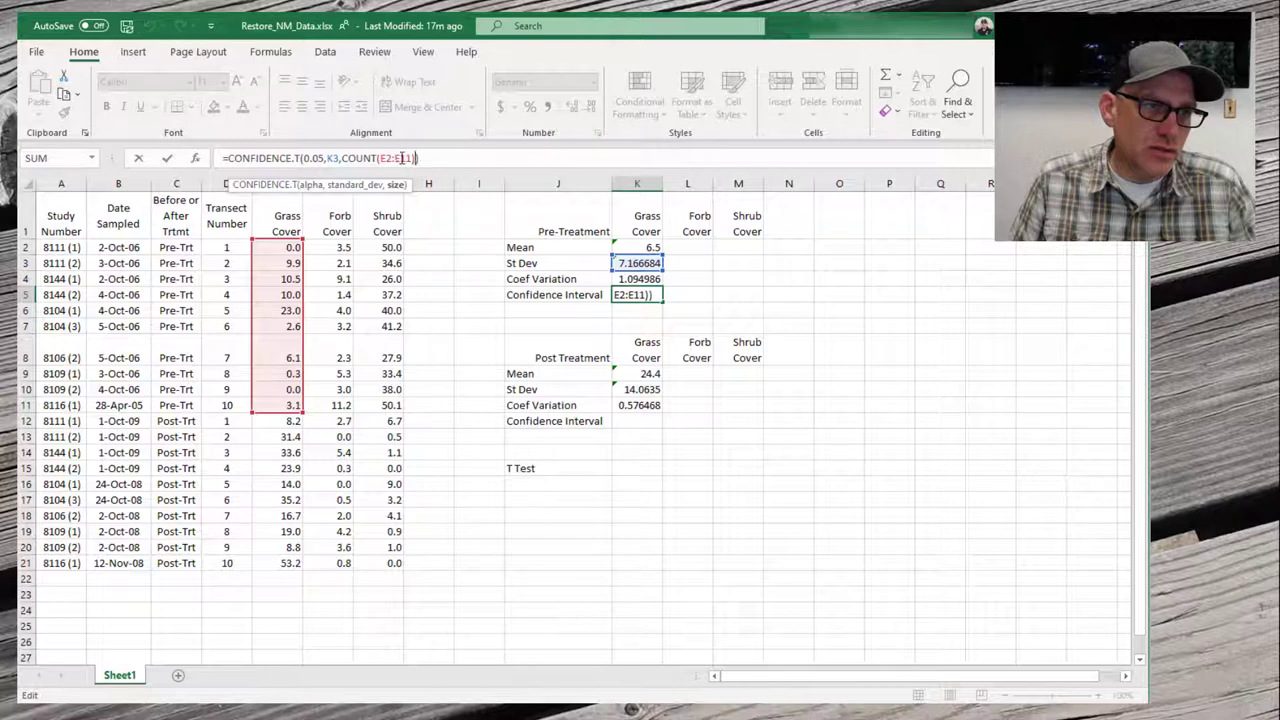
key(Left)
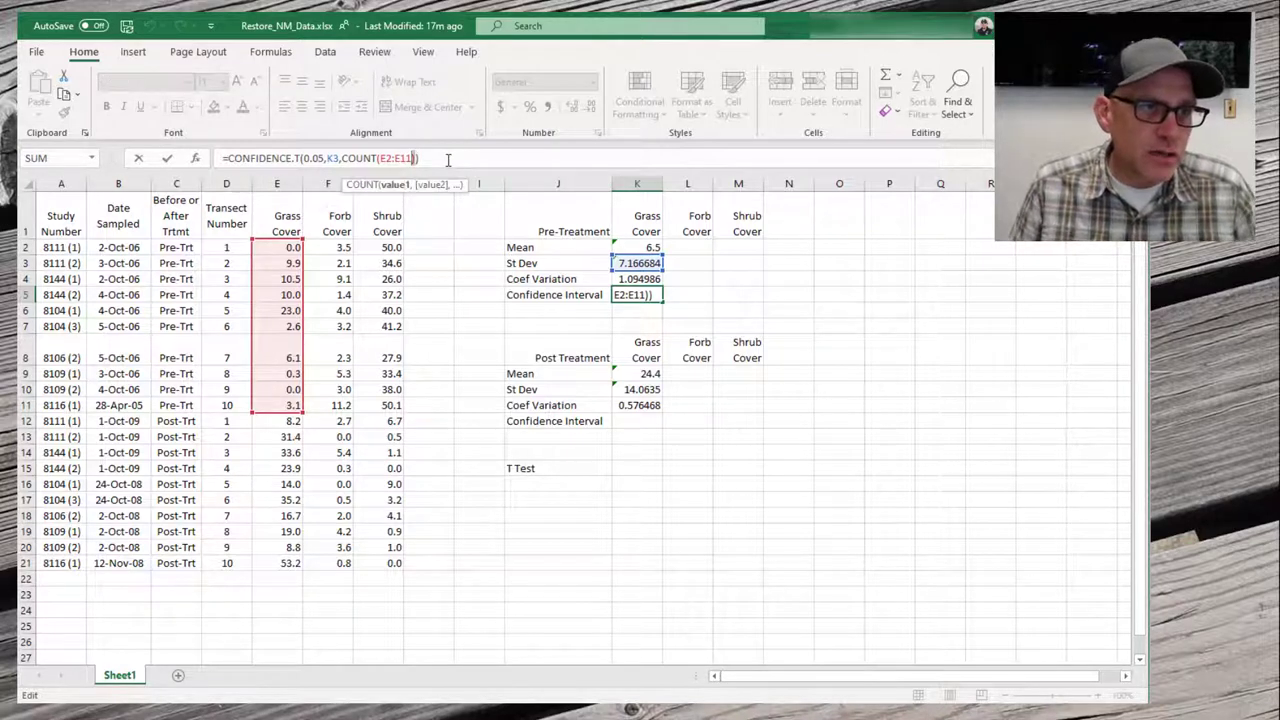
key(shift+Left)
key(shift+Left)
key(shift+Left)
key(shift+Left)
key(shift+Left)
key(shift+Left)
key(shift+Left)
key(shift+Left)
key(shift+Left)
key(shift+Left)
key(shift+Left)
key(shift+Left)
key(shift+Left)
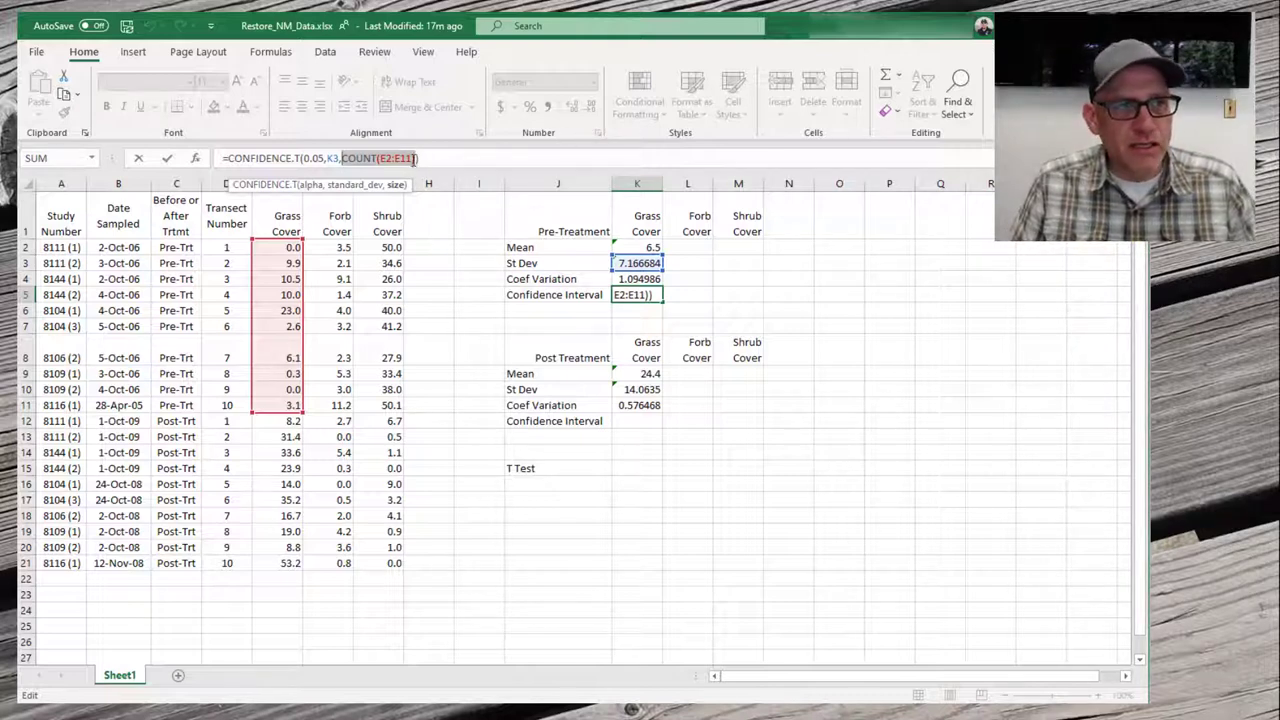
click(425, 157)
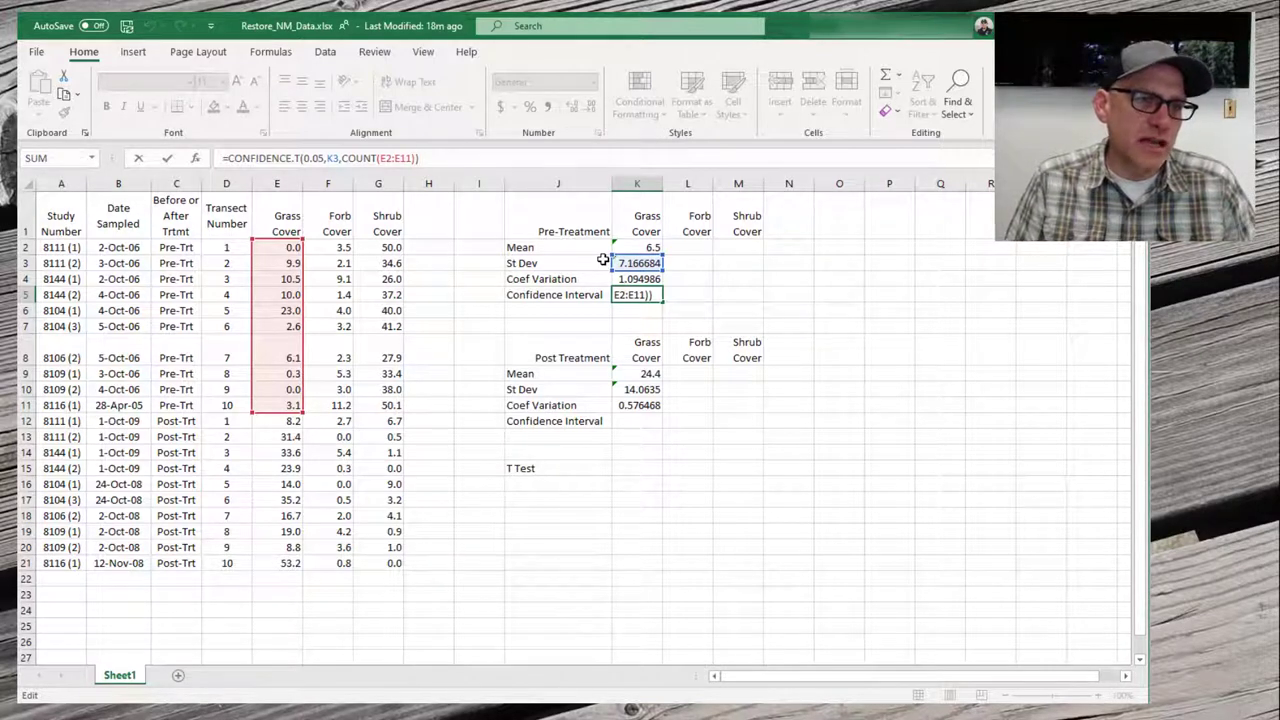
key(Return)
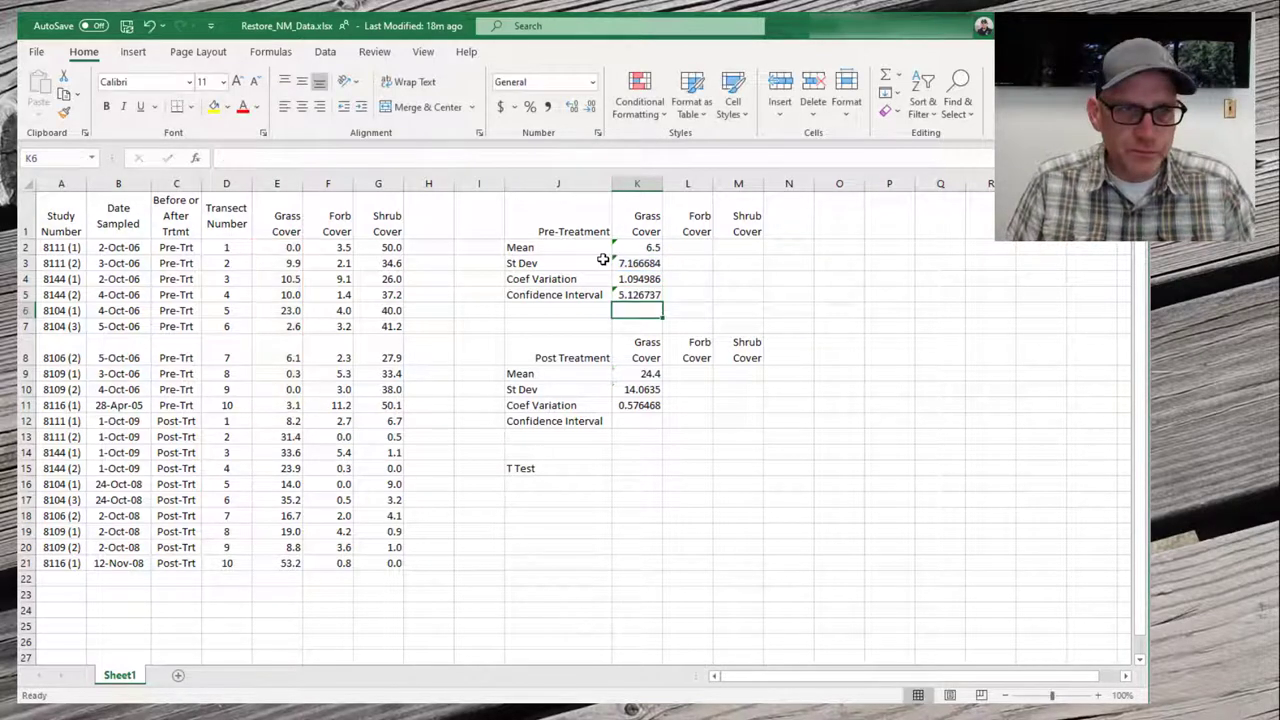
Calculate the post-treatment grass cover confidence interval in K12 with =CONFIDENCE.T(0.05,K10,COUNT(E12:E21)) and check the formula
click(637, 422)
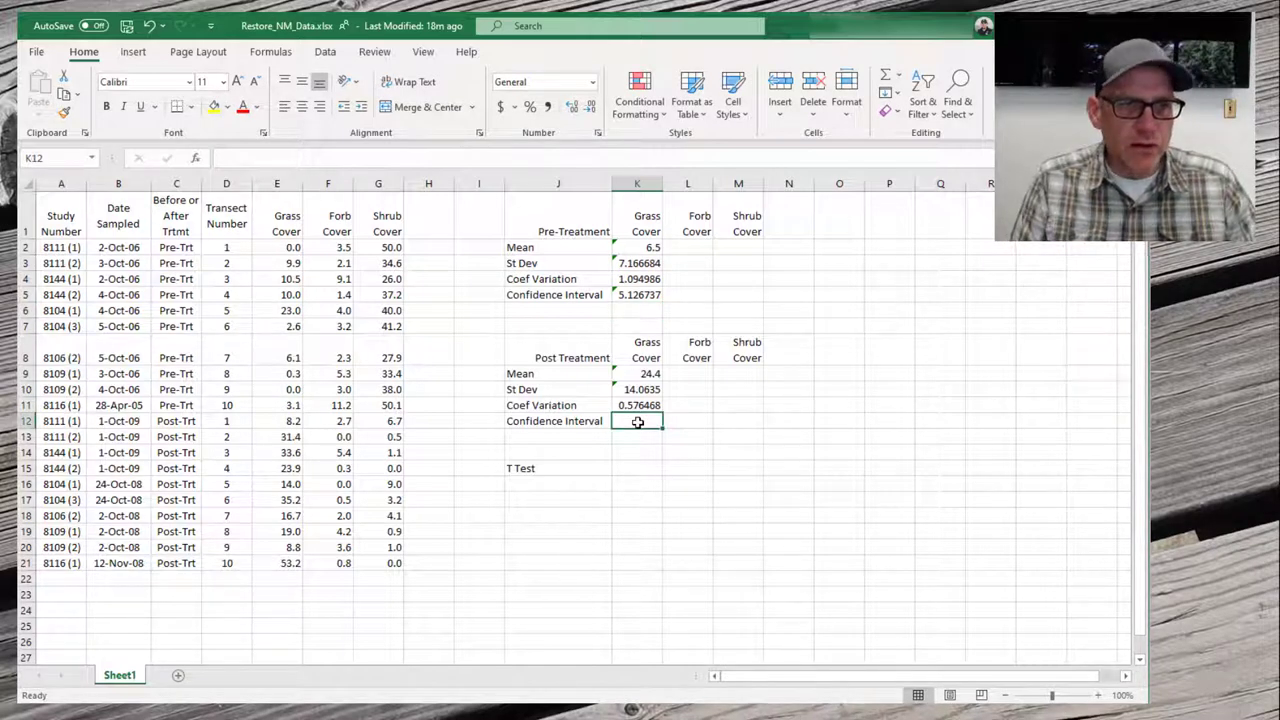
text(=confi)
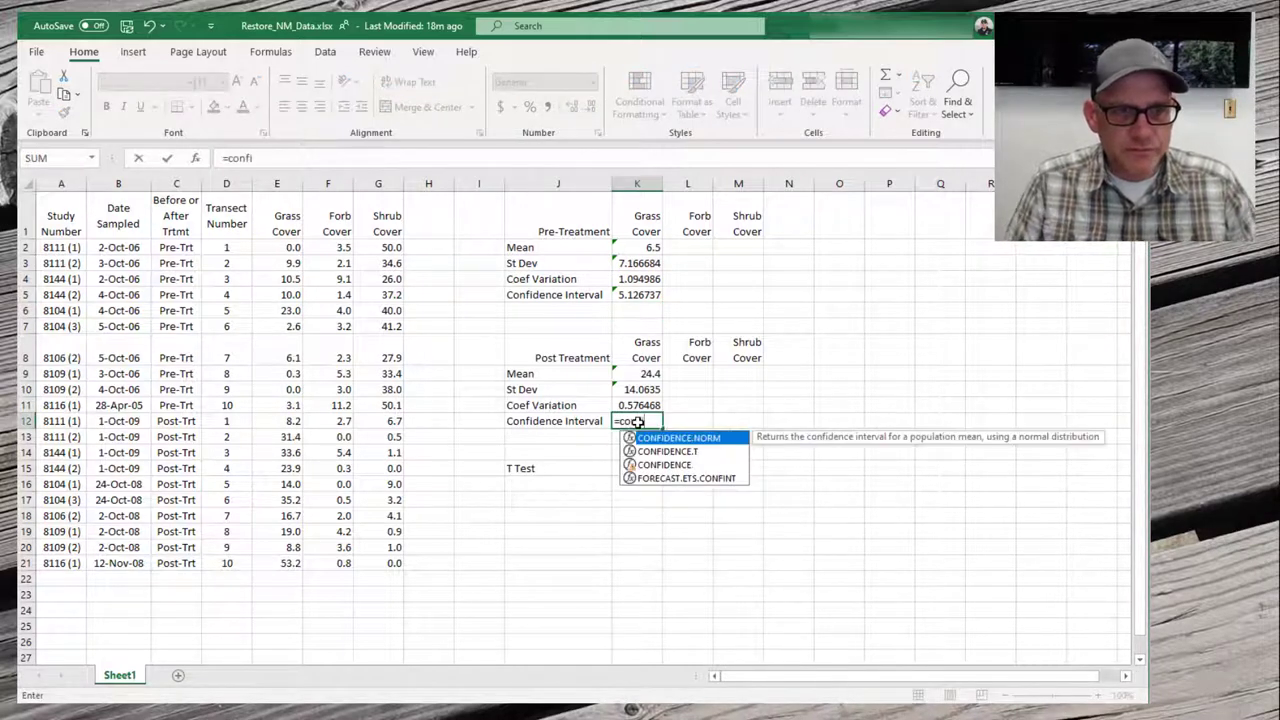
key(Down)
key(Tab)
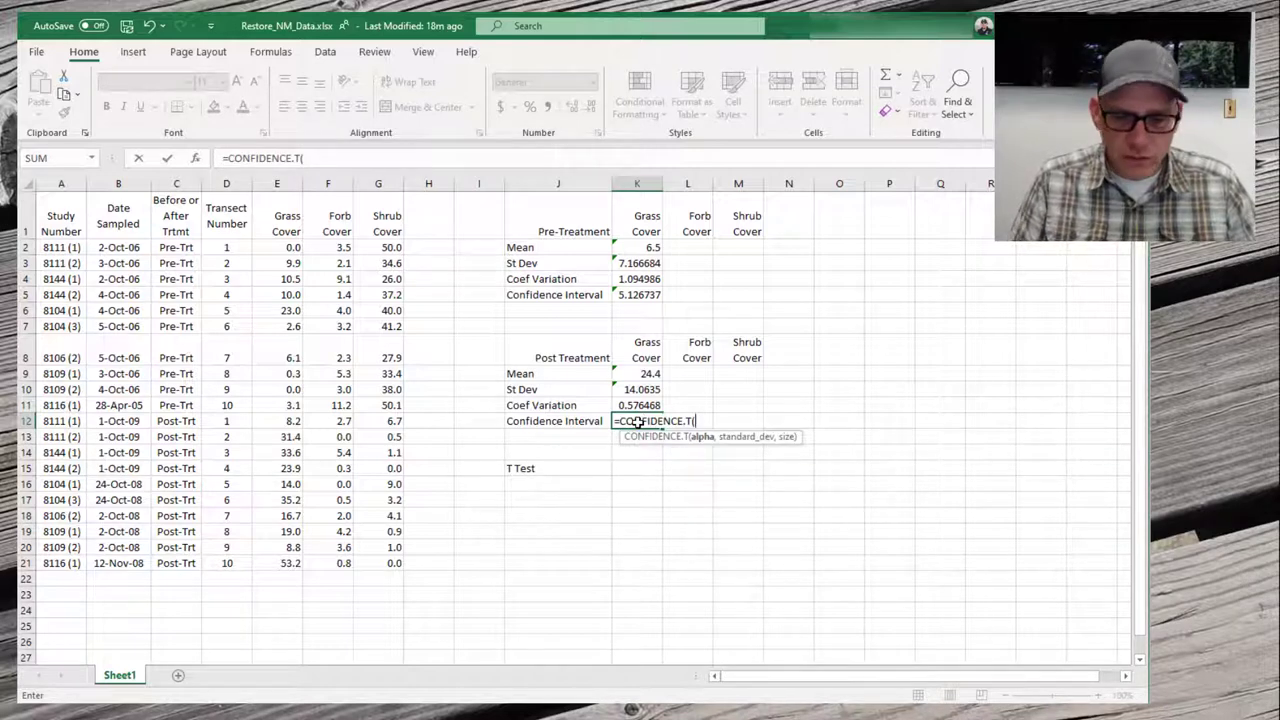
text(0.05,)
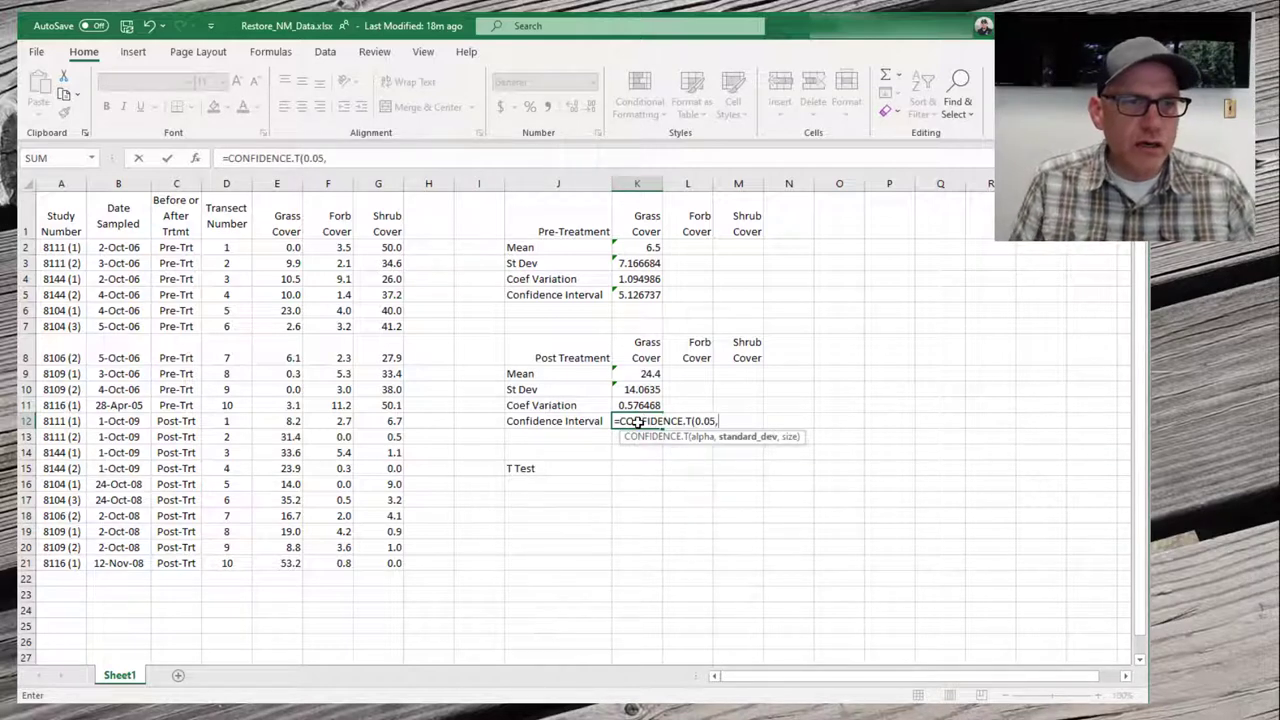
click(648, 390)
text(,count()
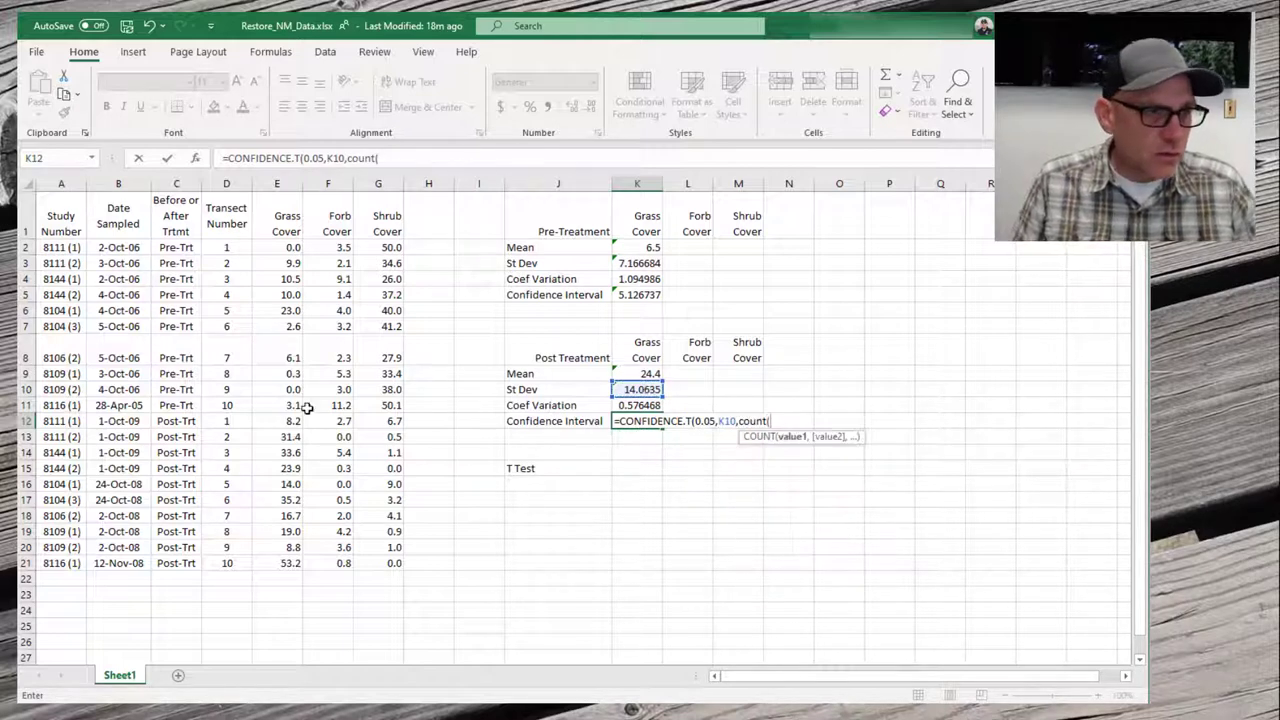
drag(281, 421, 290, 563)
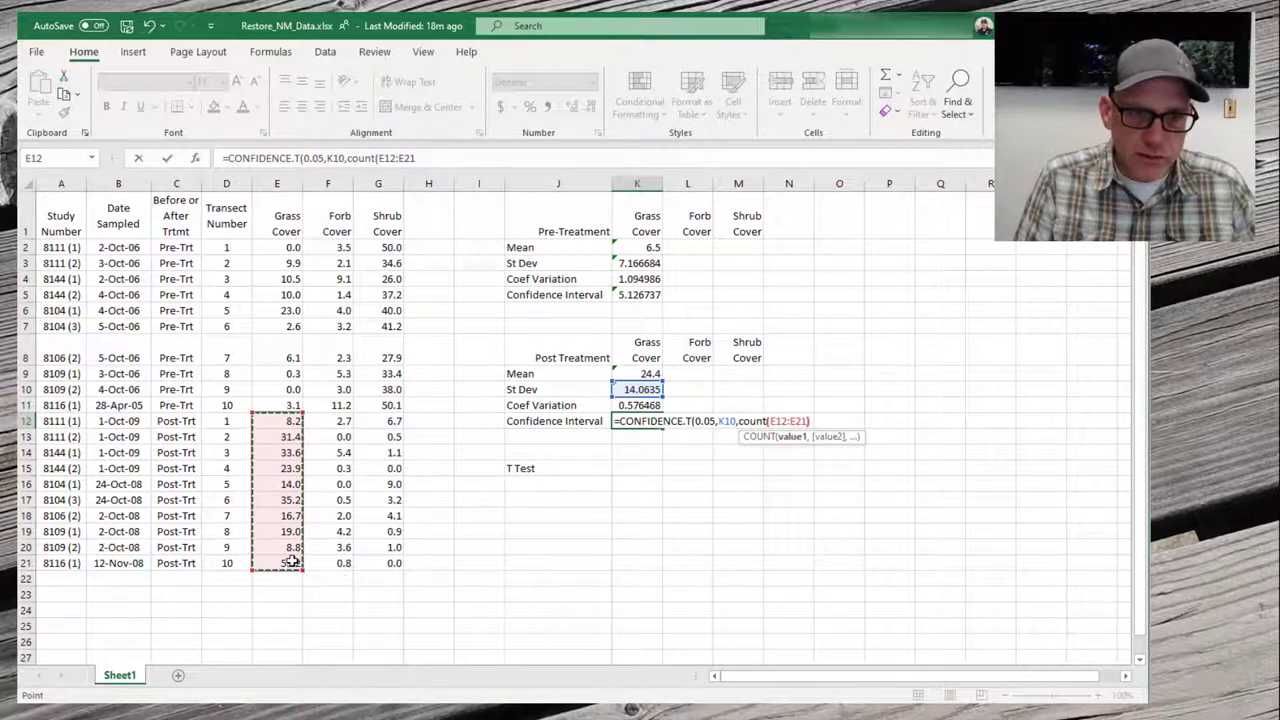
text()))
key(Return)
key(Up)
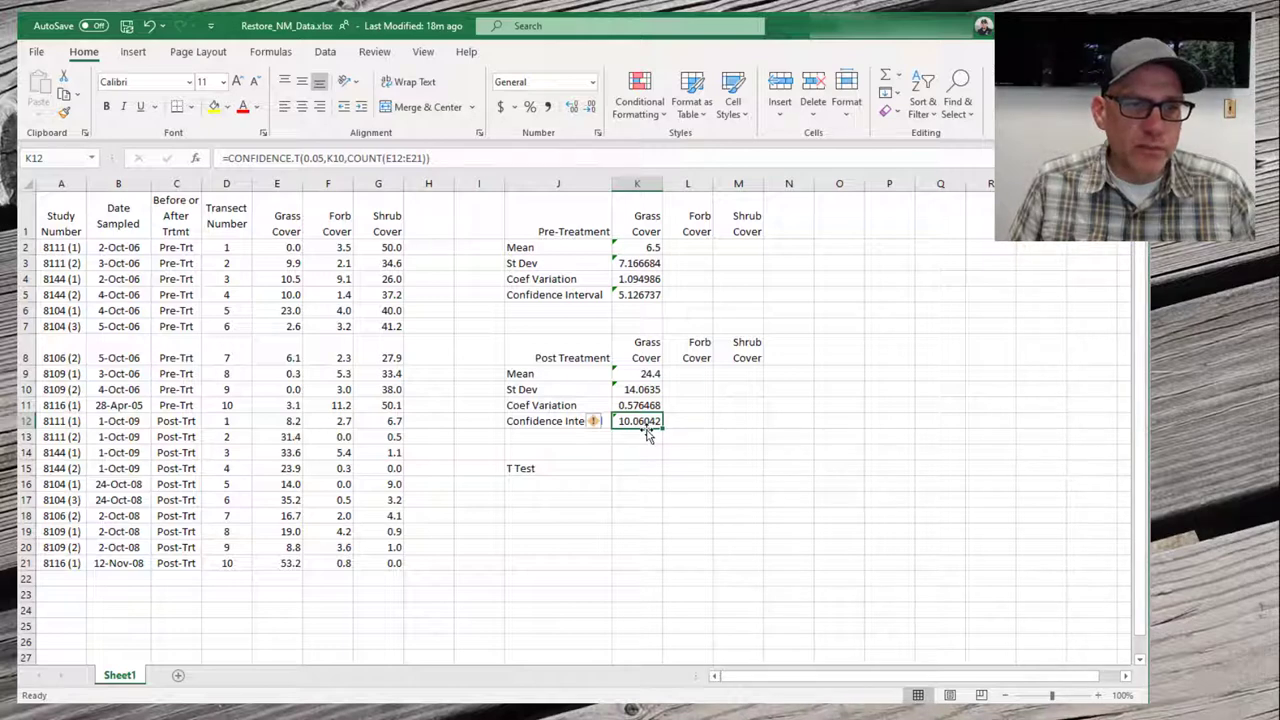
click(682, 425)
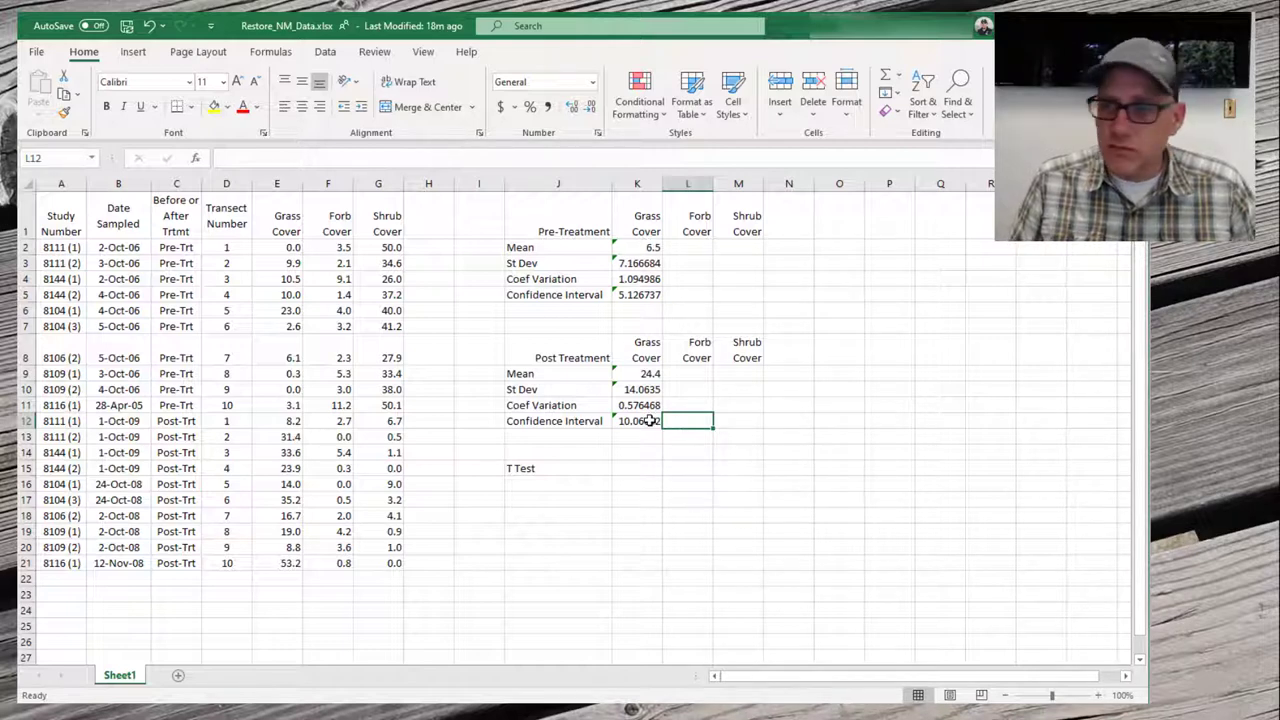
Start a T.TEST formula in K15 comparing pre-treatment grass cover E2:E11 with post-treatment grass cover E12:E21
click(632, 471)
text(=)
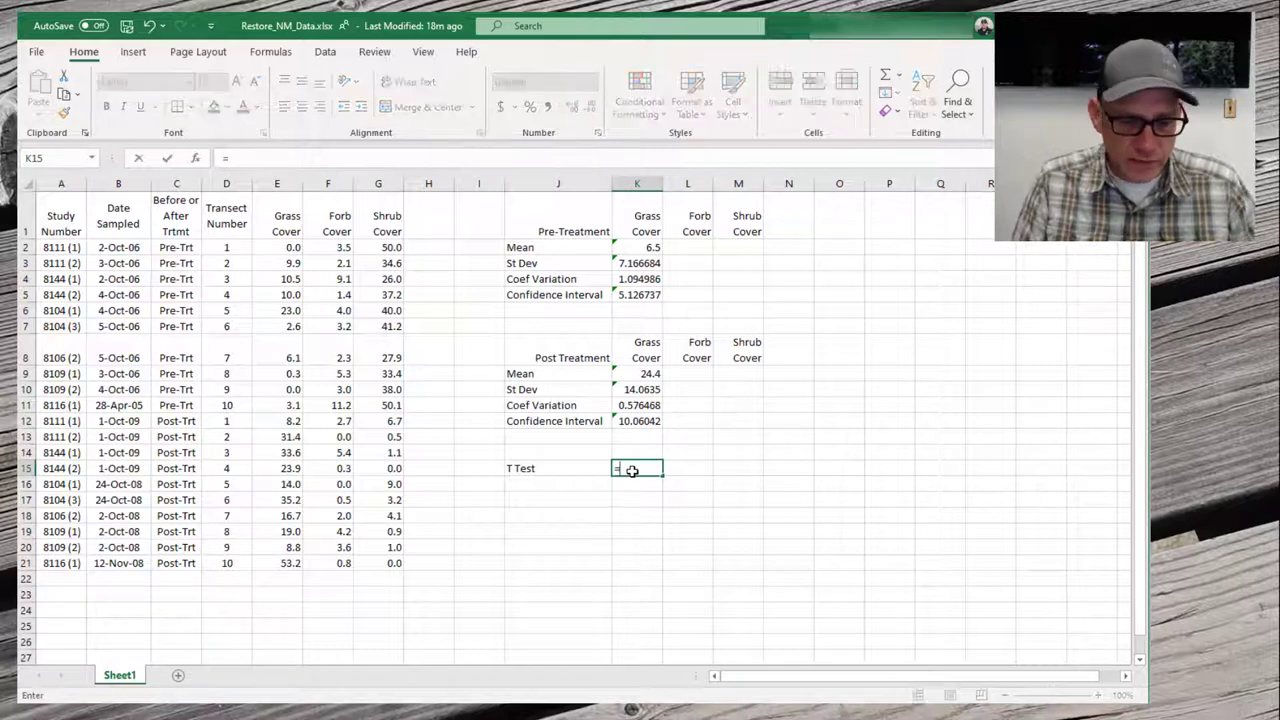
text(t.t)
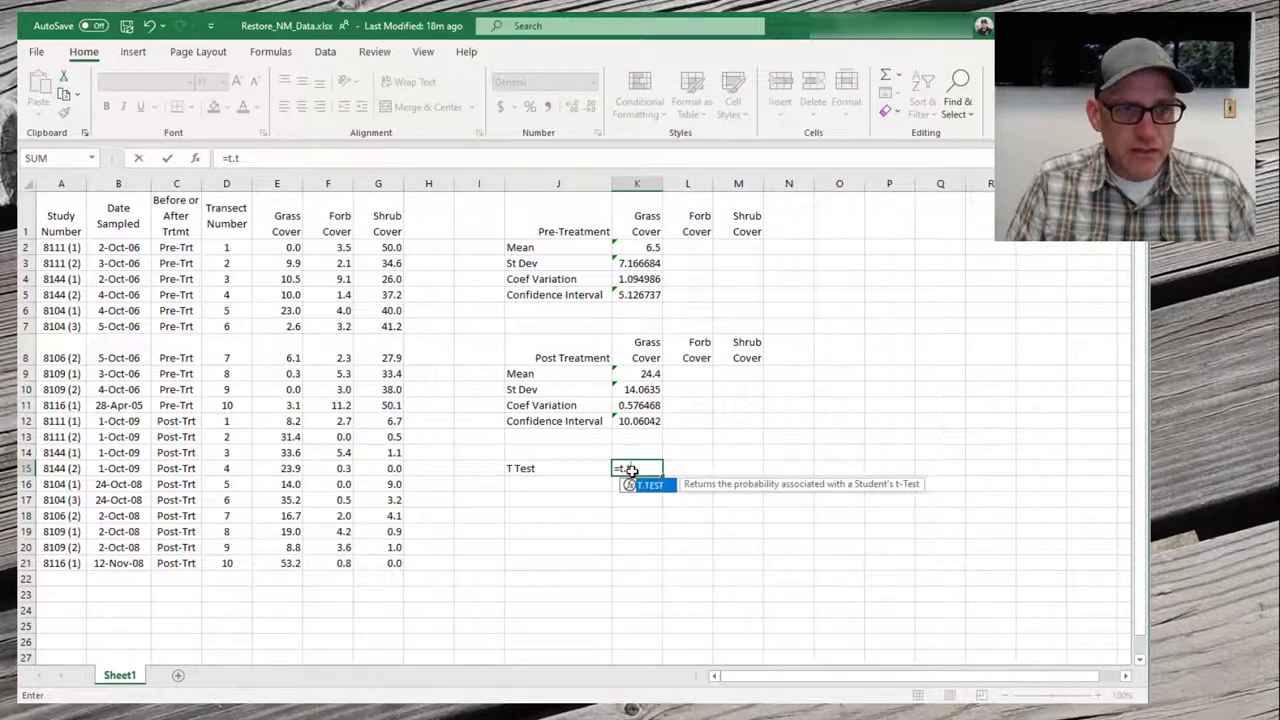
key(Tab)
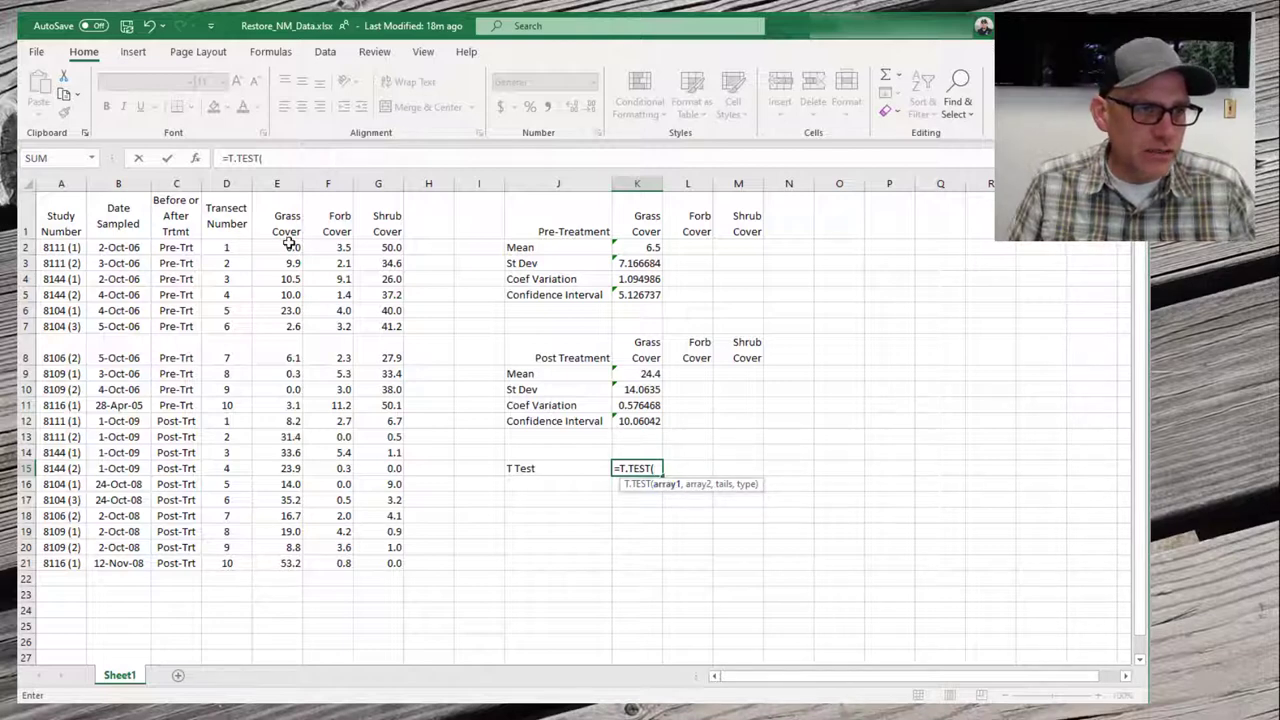
drag(290, 247, 283, 404)
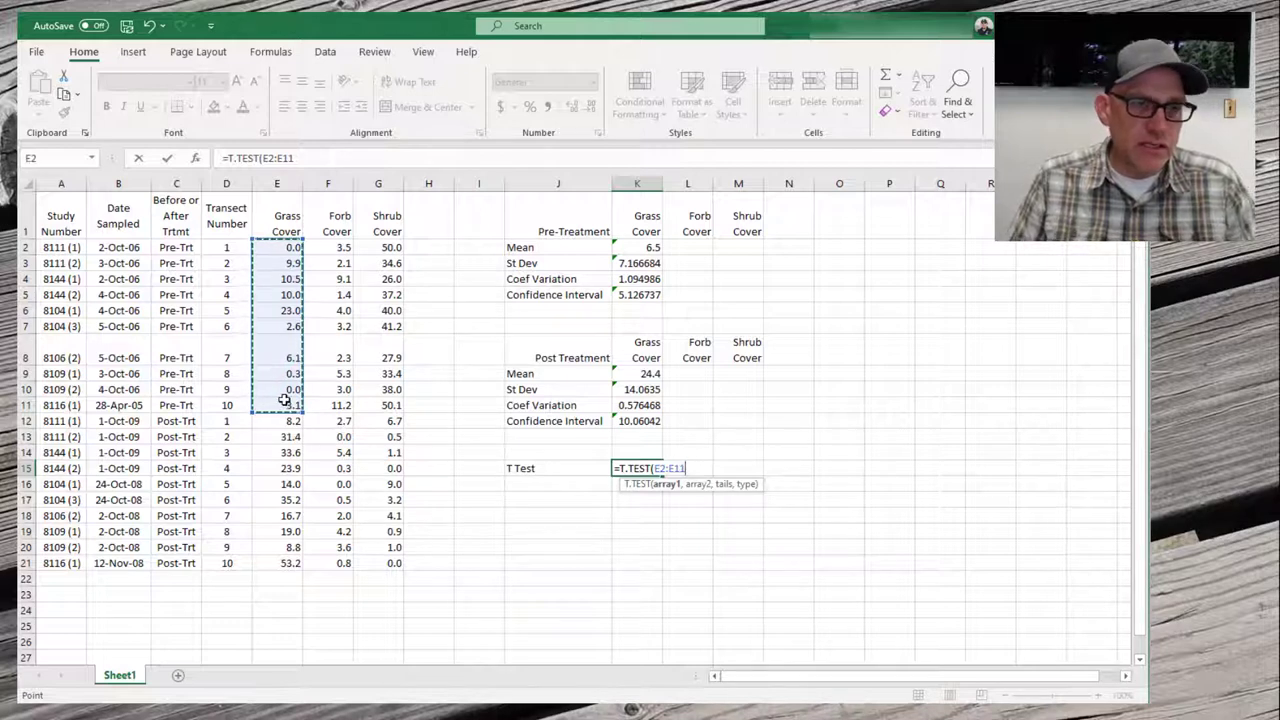
text(,)
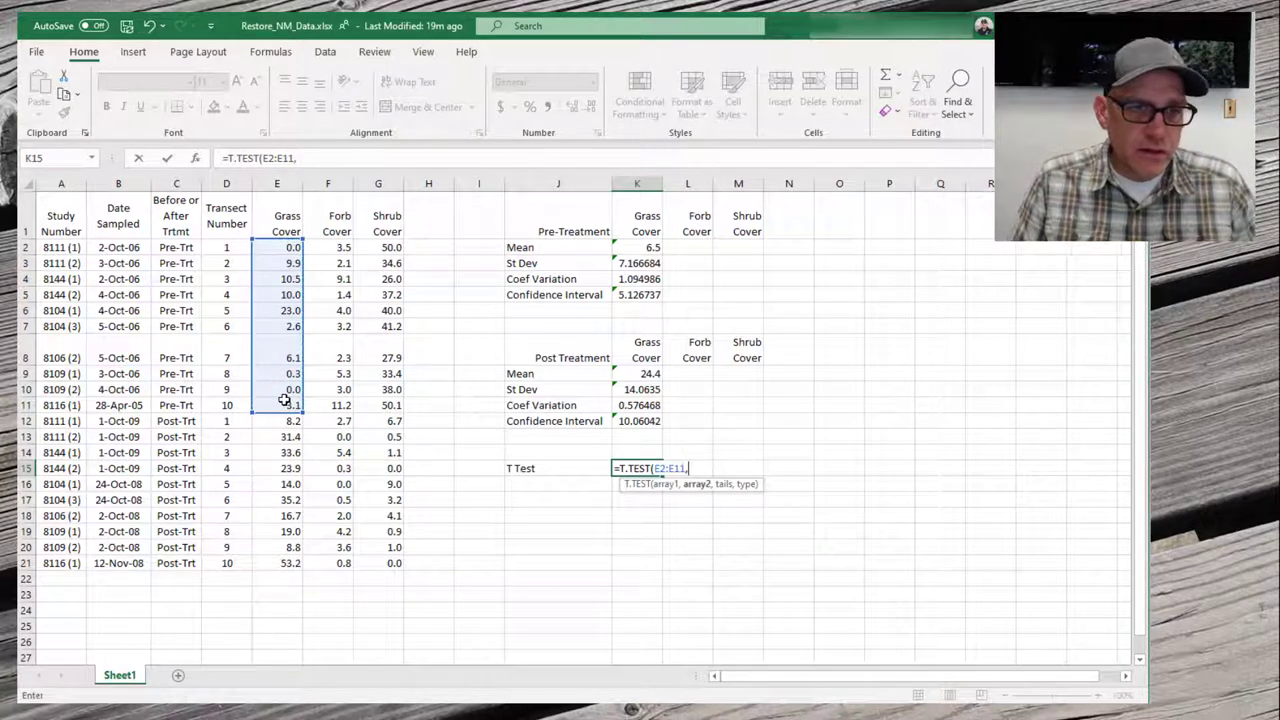
drag(288, 425, 290, 564)
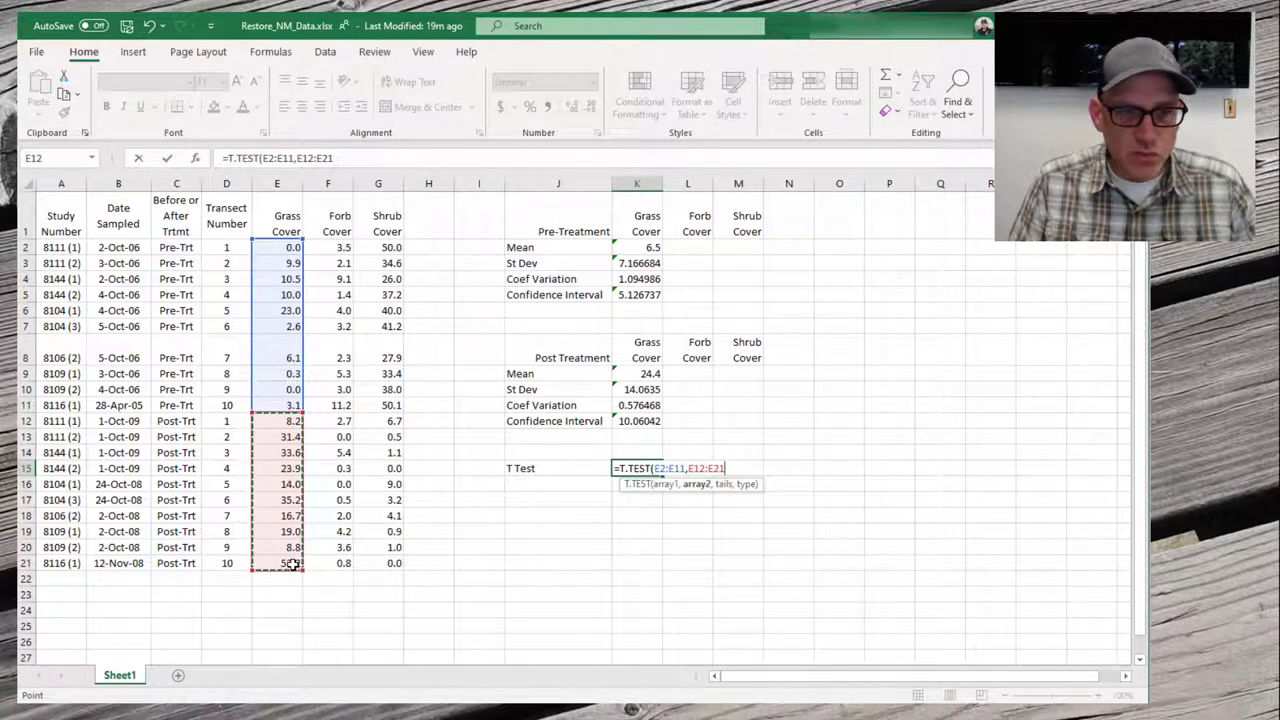
text(,)
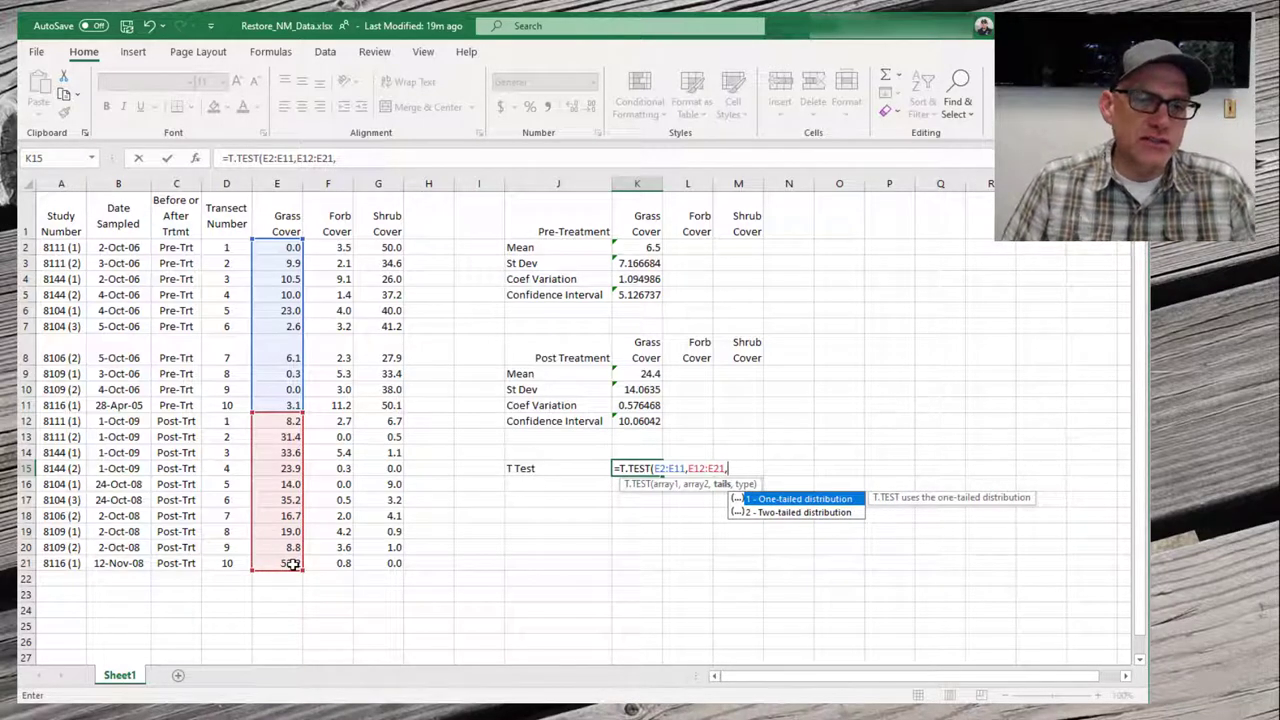
Set the tails argument of K15's T.TEST formula to 2 for a two-tailed distribution
click(781, 516)
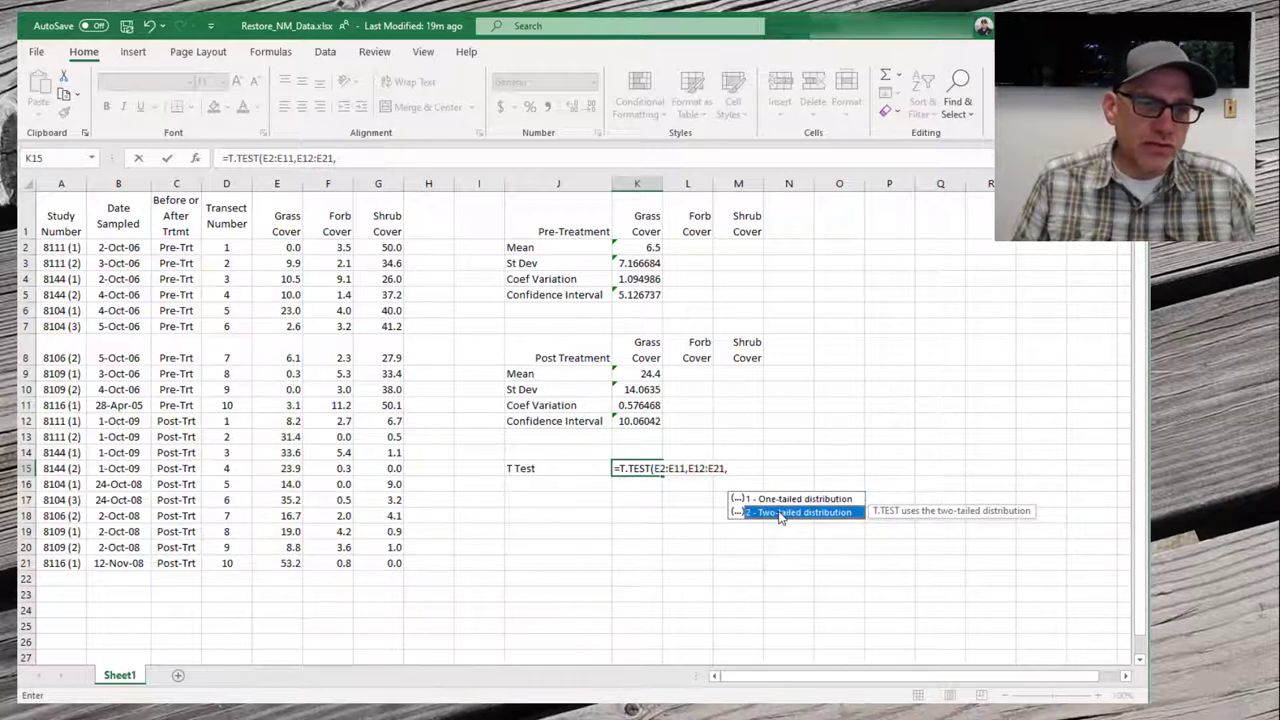
key(Return)
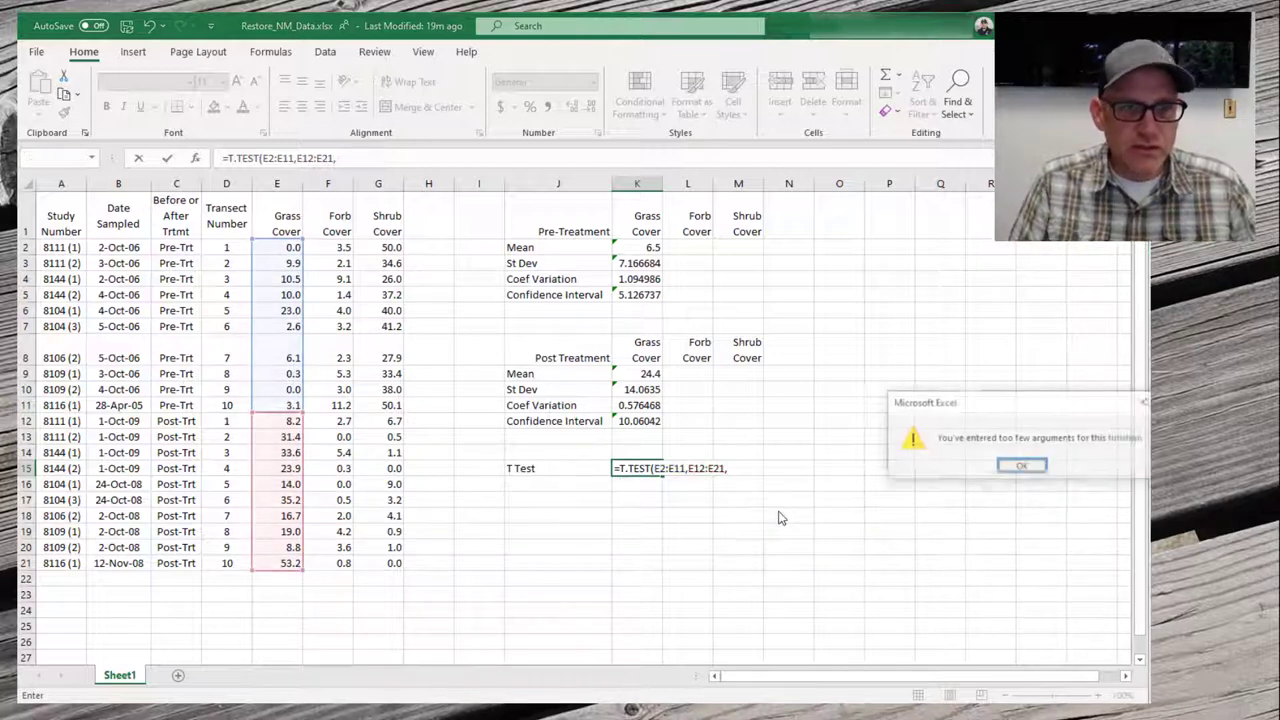
key(Return)
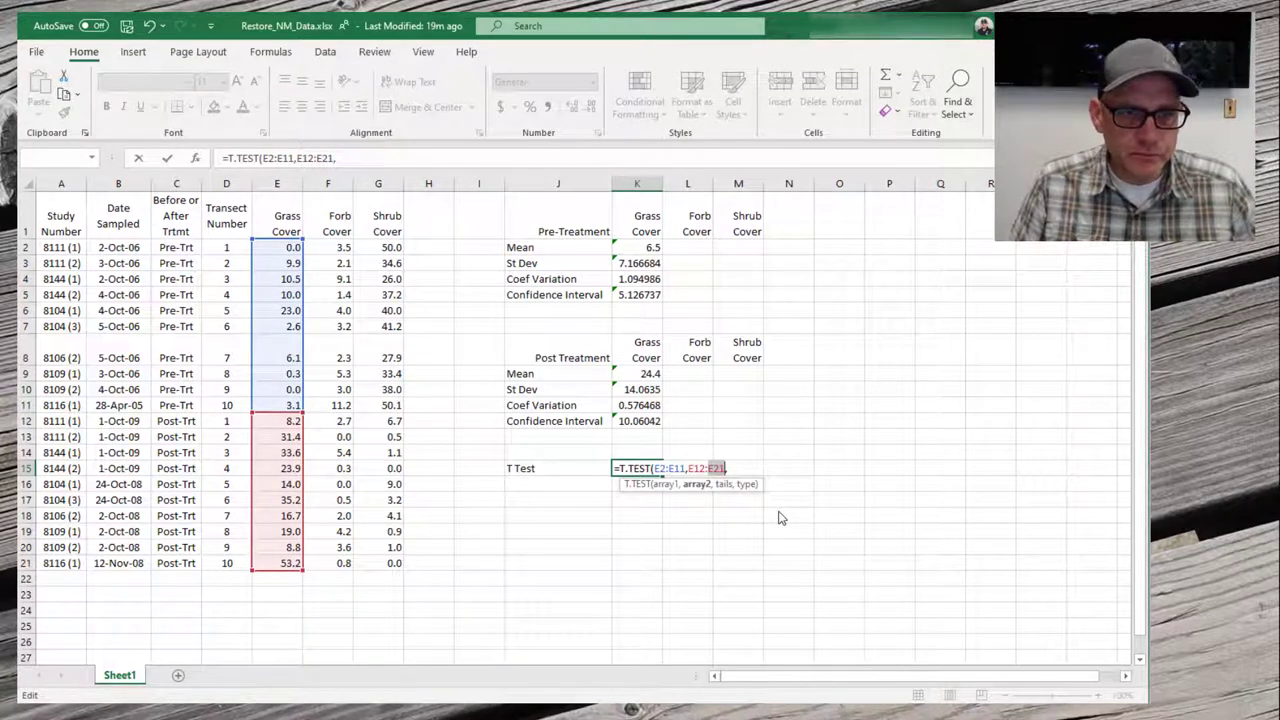
key(Right)
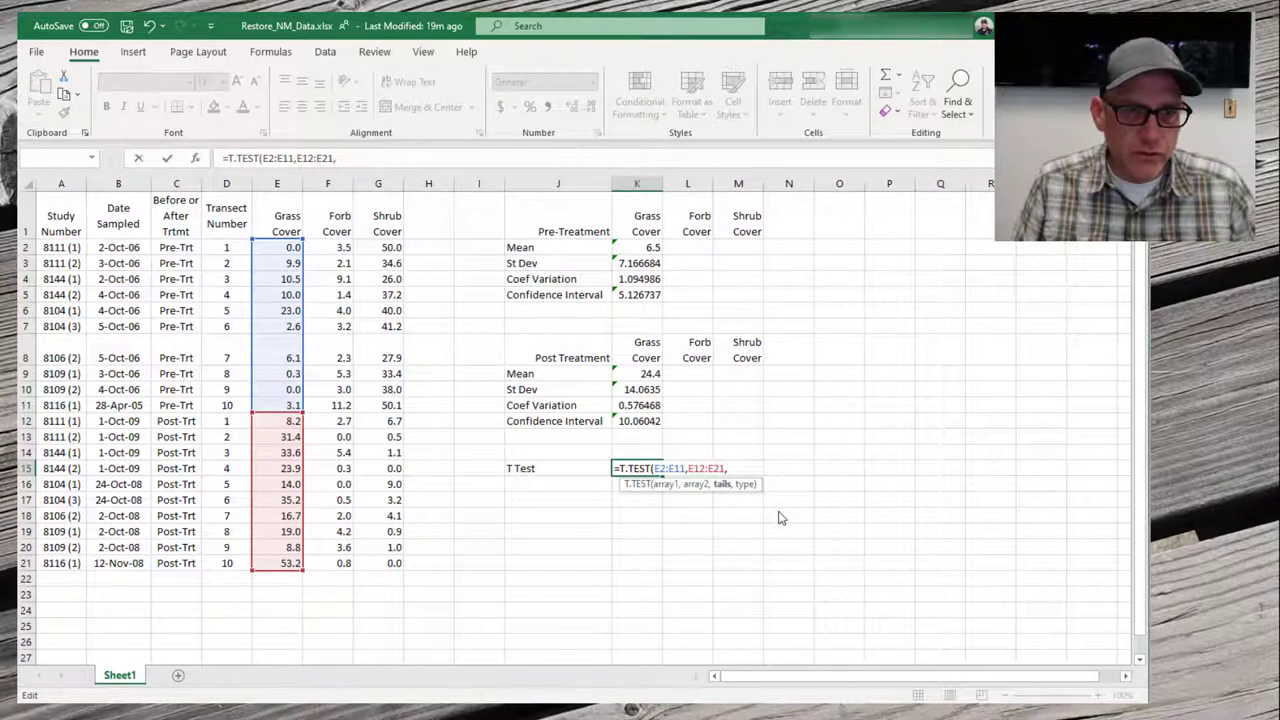
text(1)
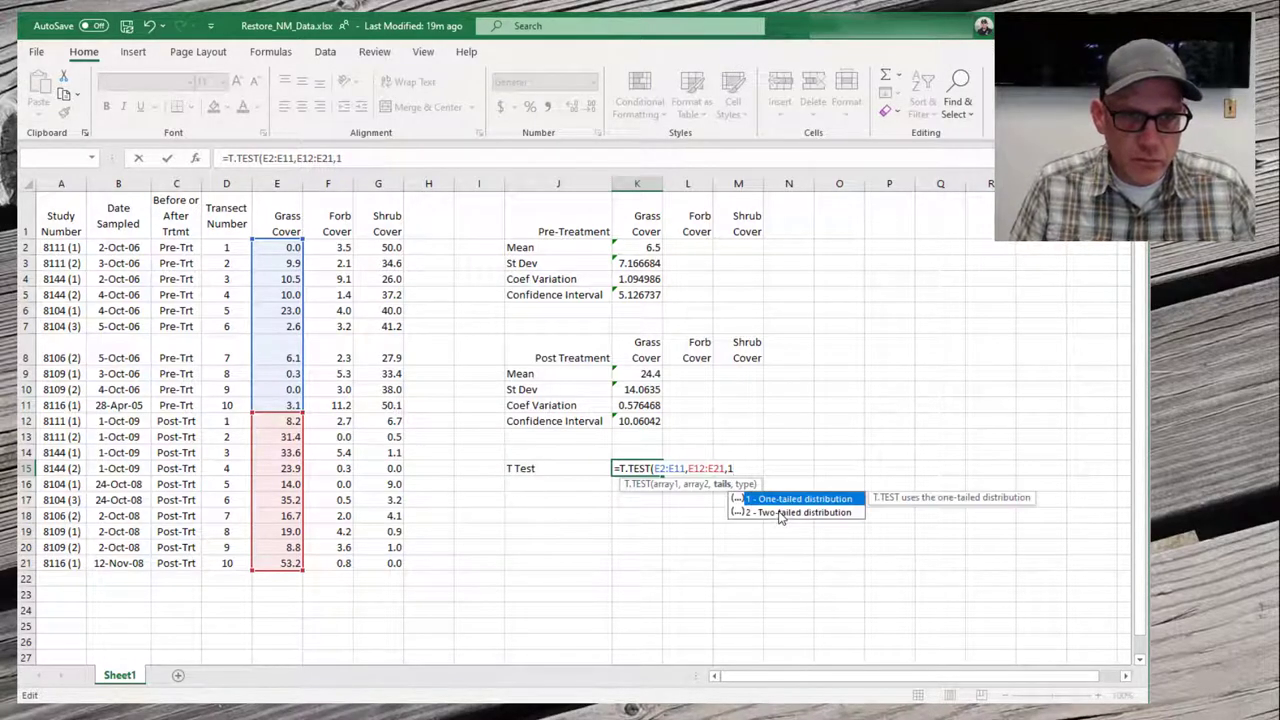
double_click(781, 513)
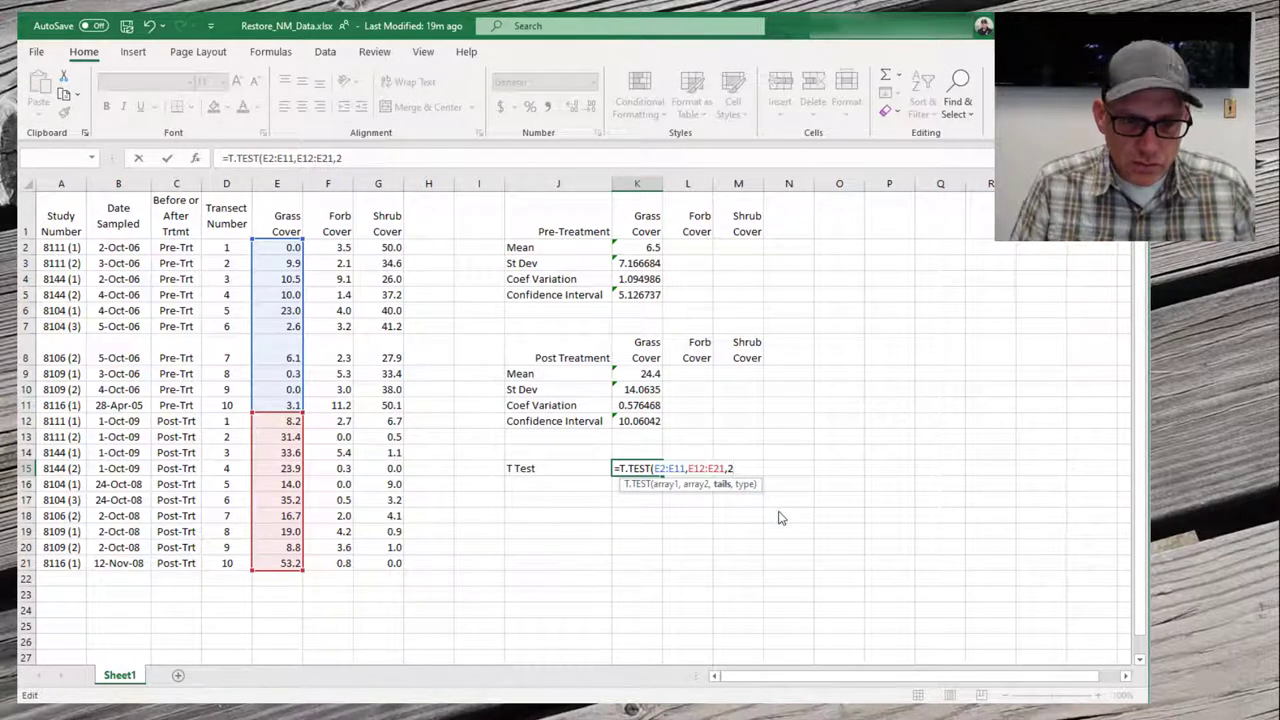
text(,)
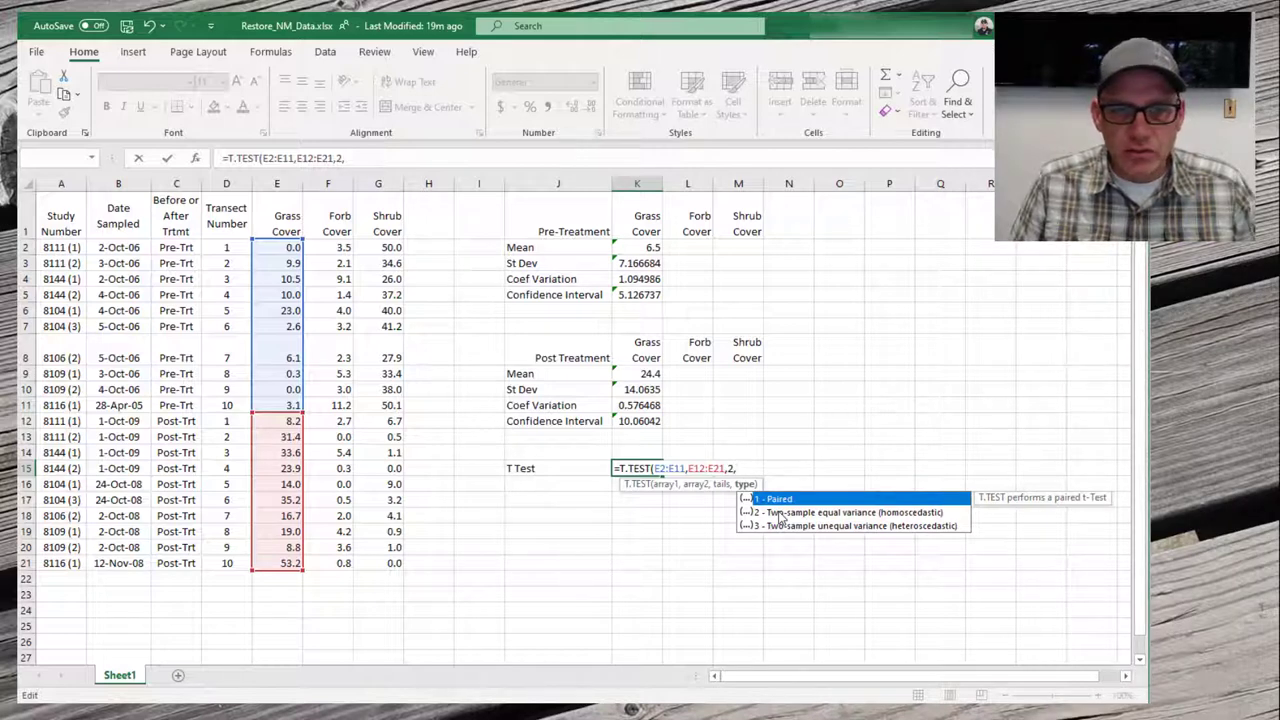
Set the test type to 3, two-sample unequal variance, and complete K15's formula as =T.TEST(E2:E11,E12:E21,2,3)
key(Down)
key(Down)
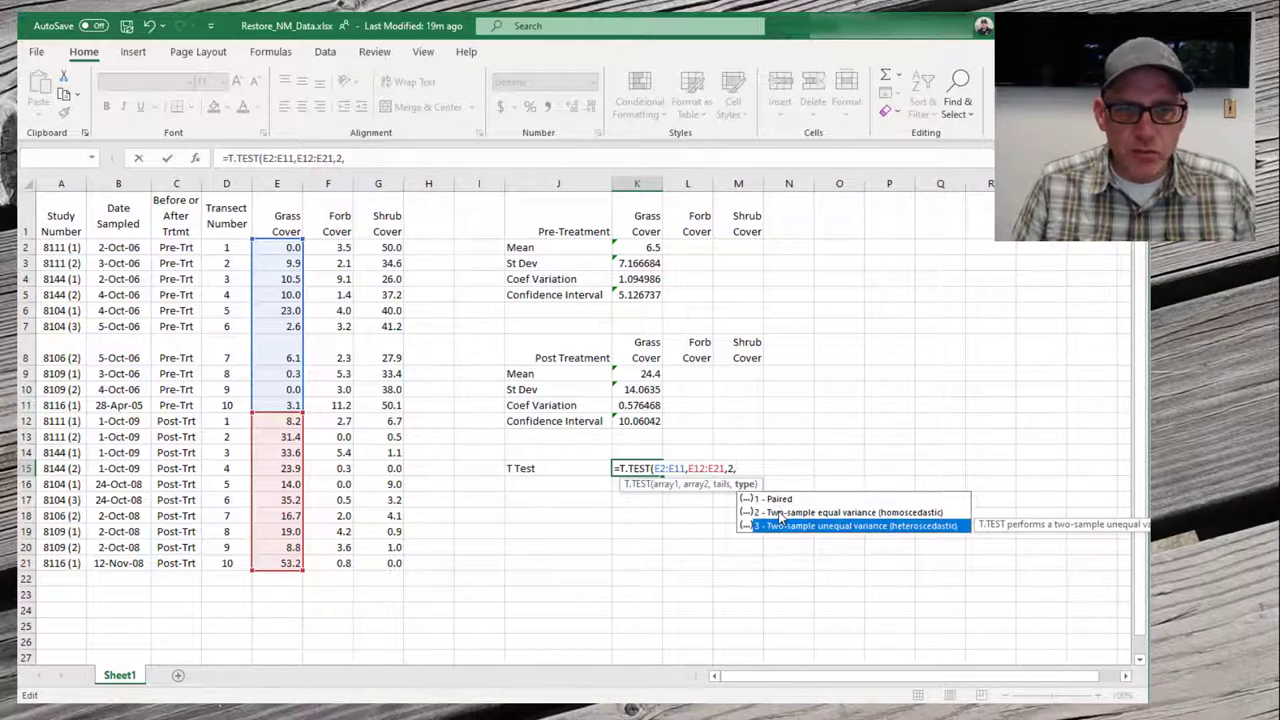
key(Up)
key(Up)
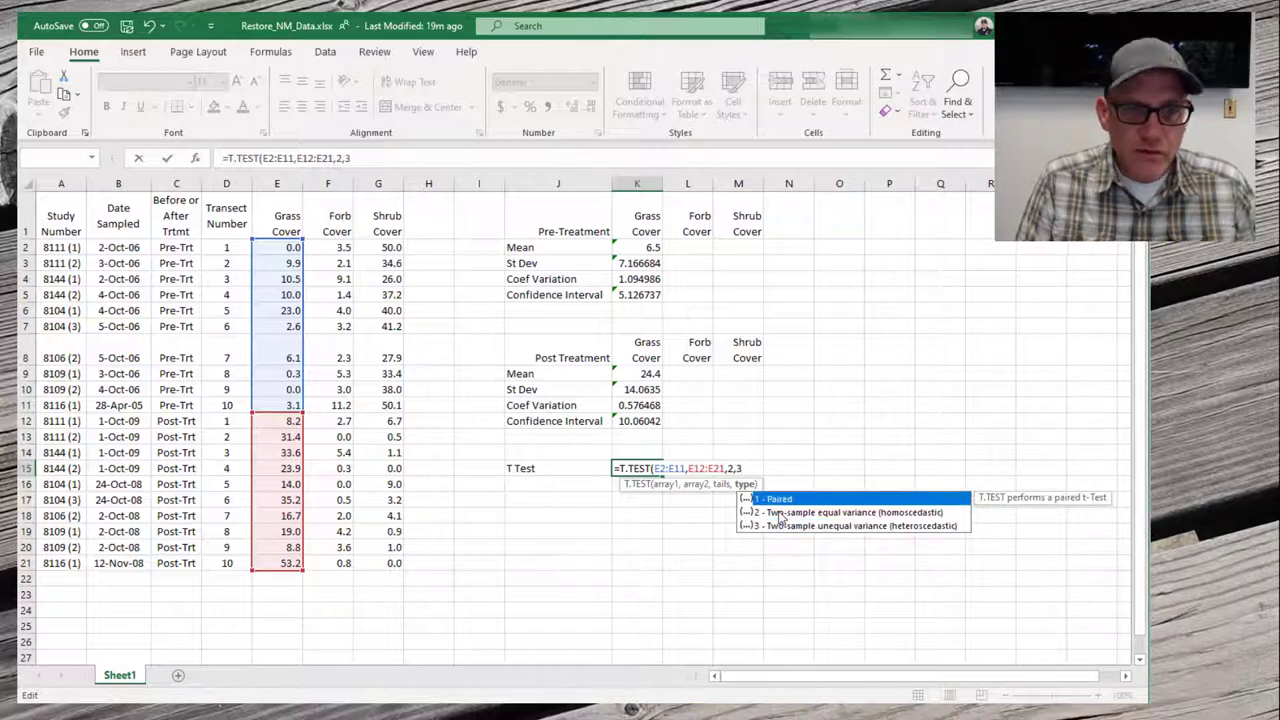
text(3))
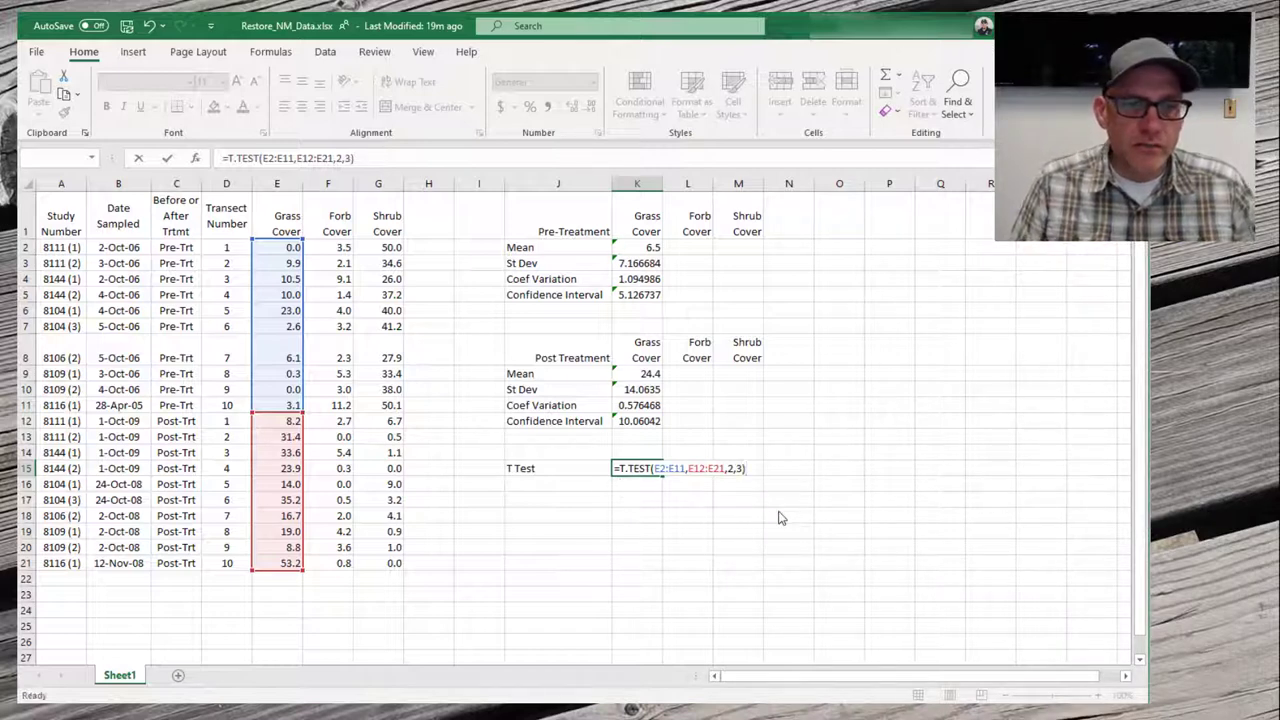
key(Return)
key(Up)
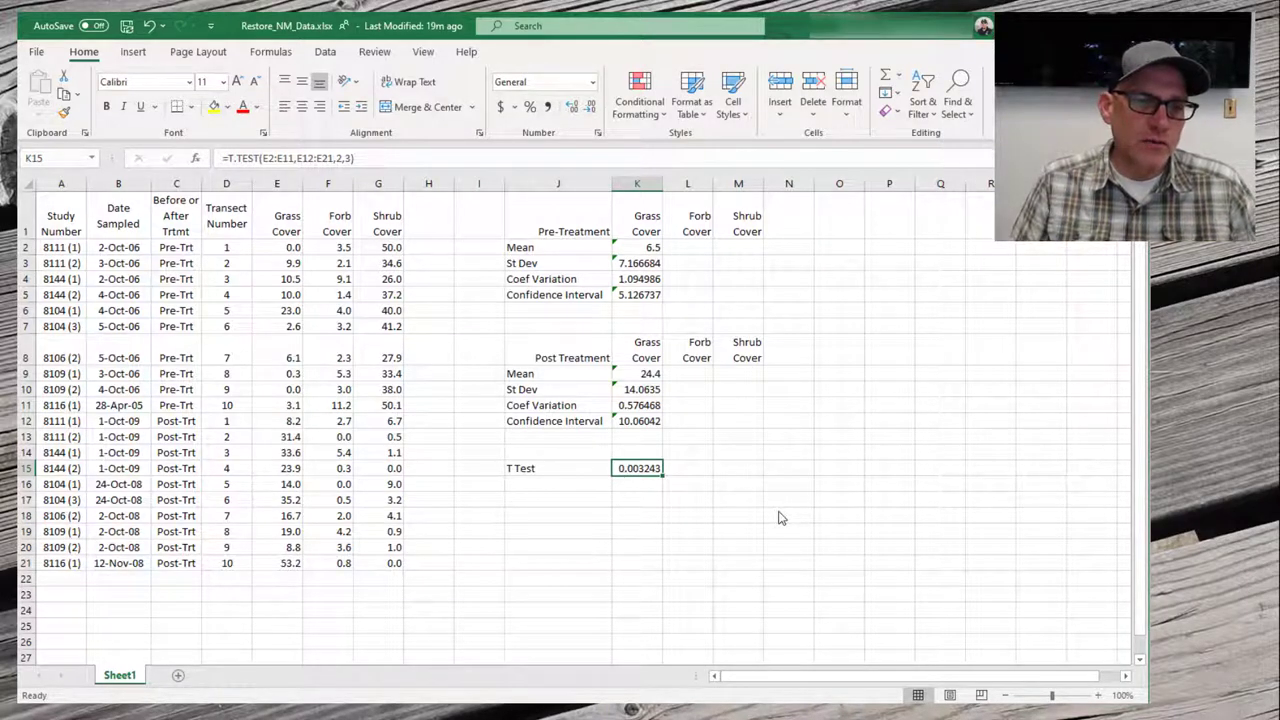
Enter the heading P-Value in K14 above the grass cover T test result
click(637, 454)
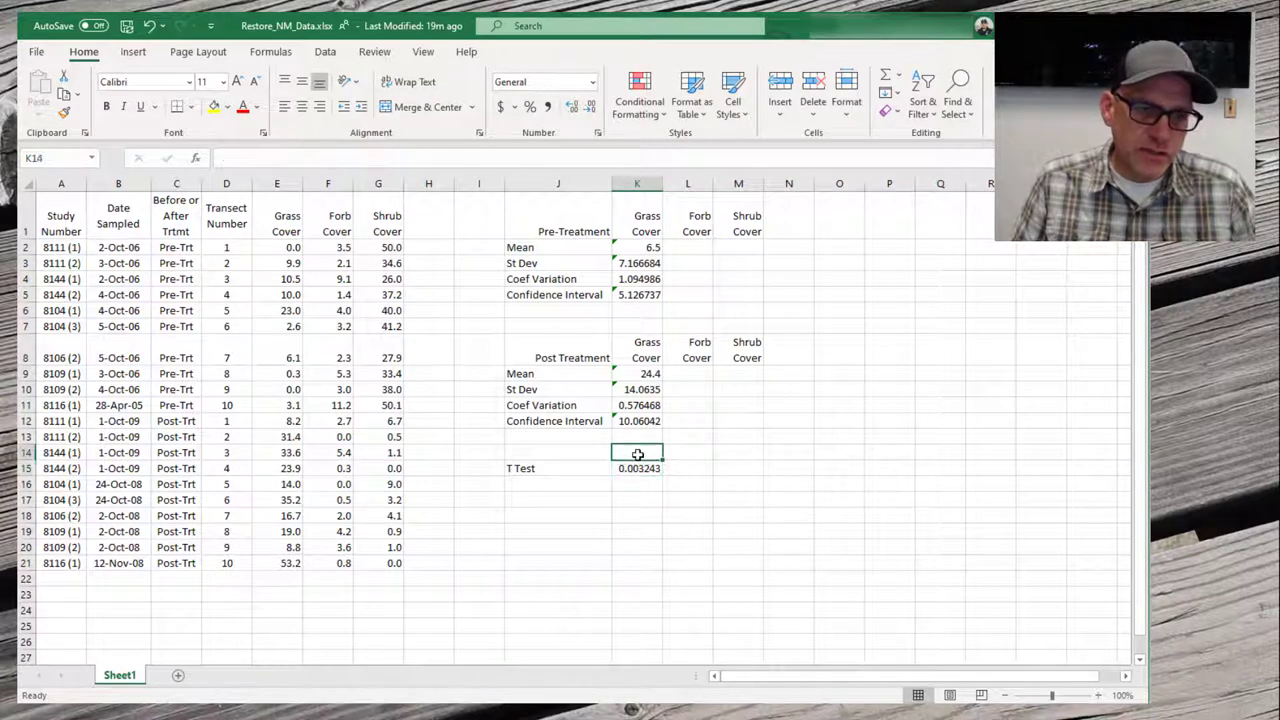
text(P-Value)
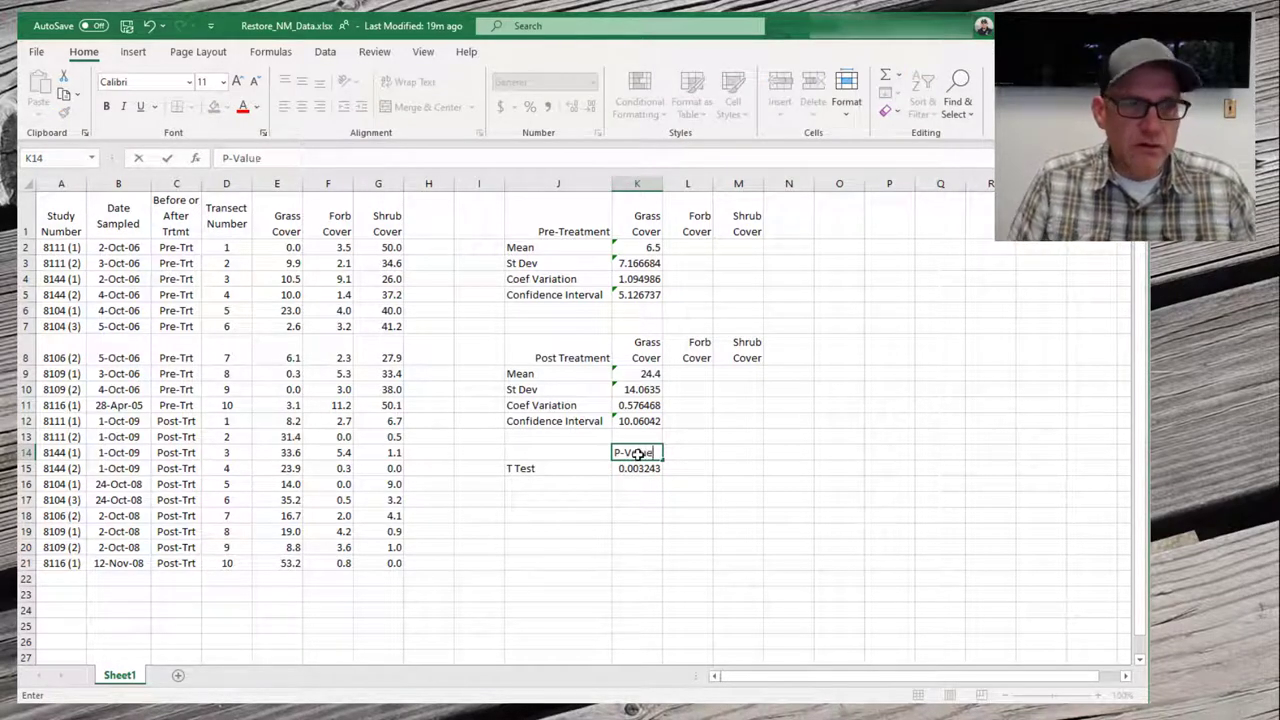
key(Return)
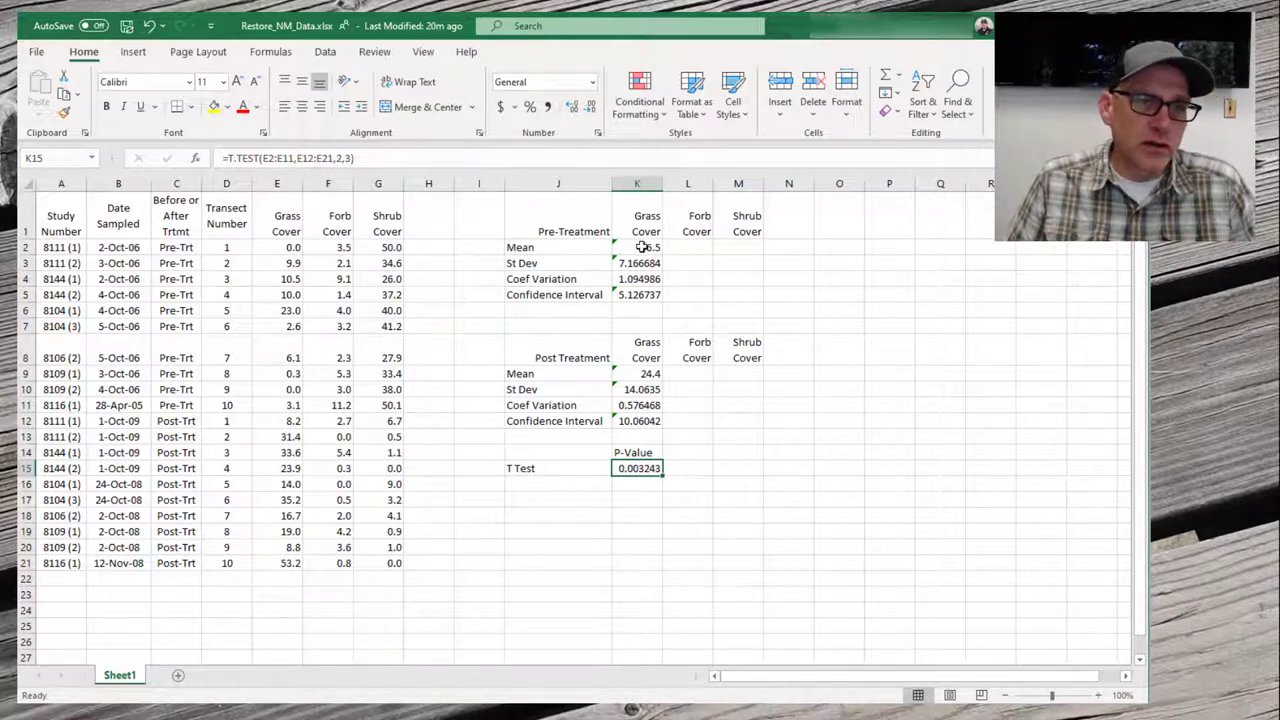
Fill the pre-treatment grass formulas in K2:K5 across to forb and shrub cover through column M, and check the mean formulas' ranges
drag(640, 247, 643, 295)
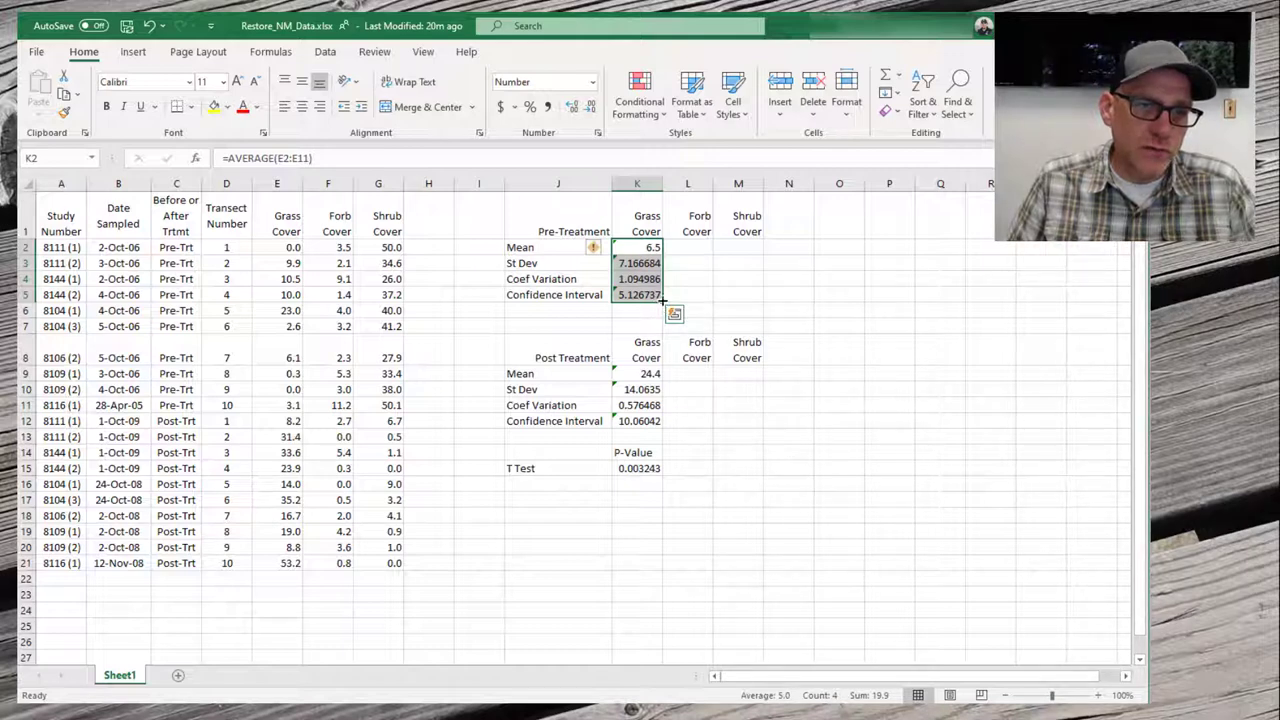
drag(662, 300, 760, 301)
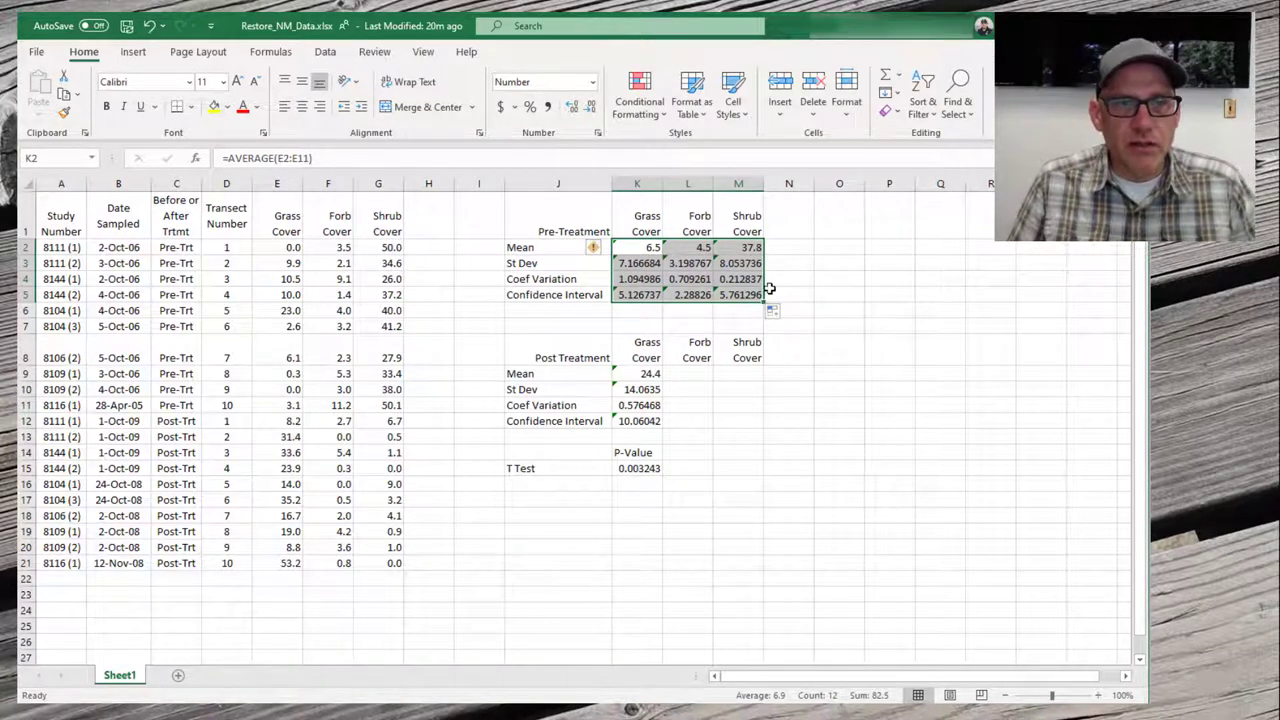
click(697, 249)
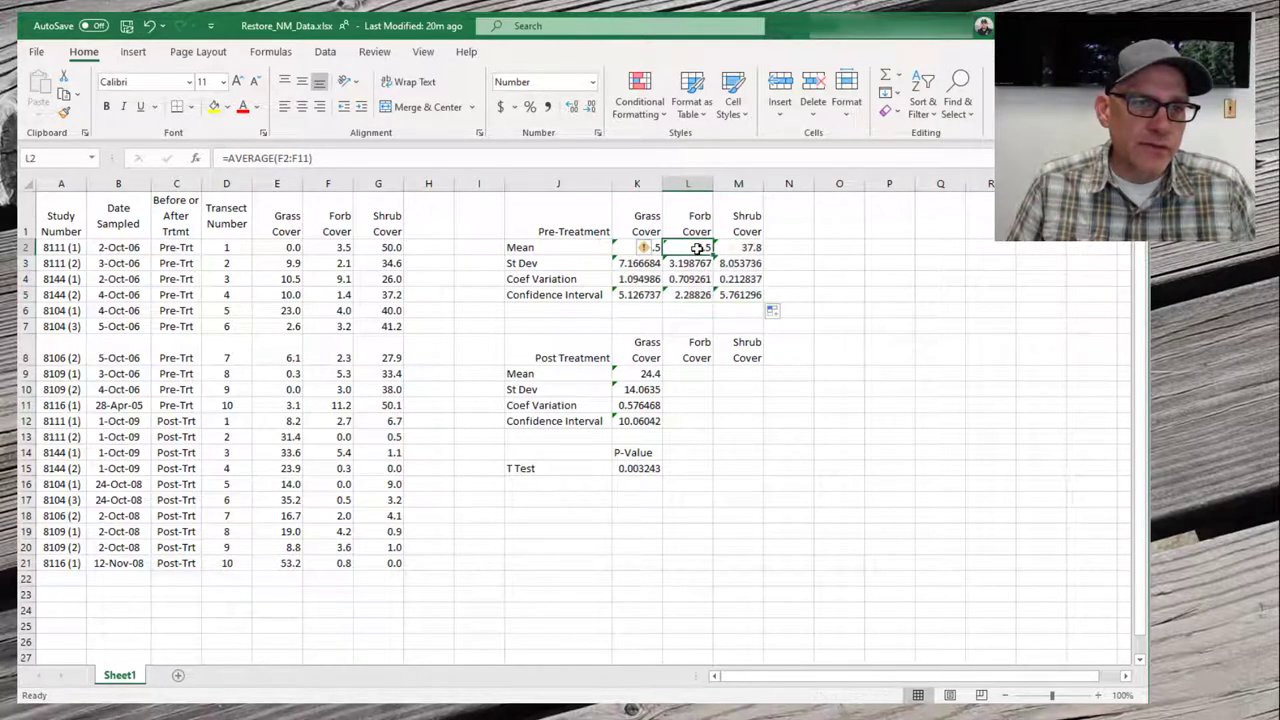
click(628, 251)
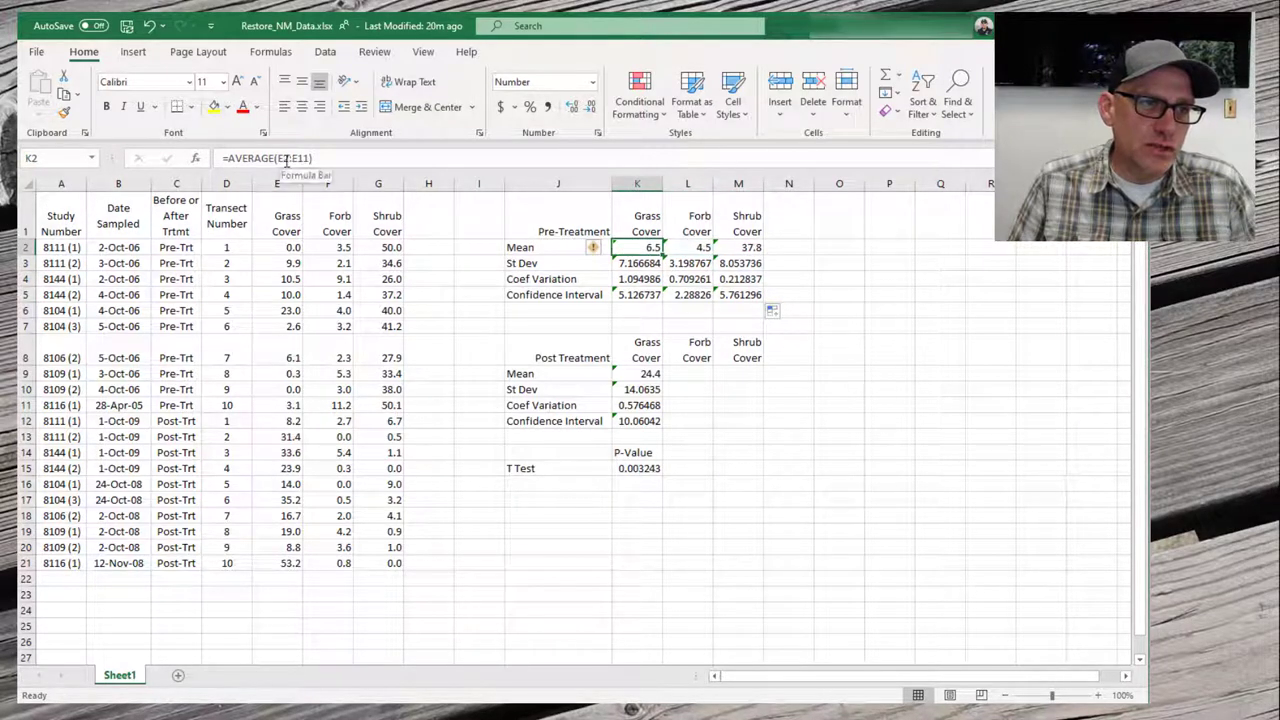
click(690, 248)
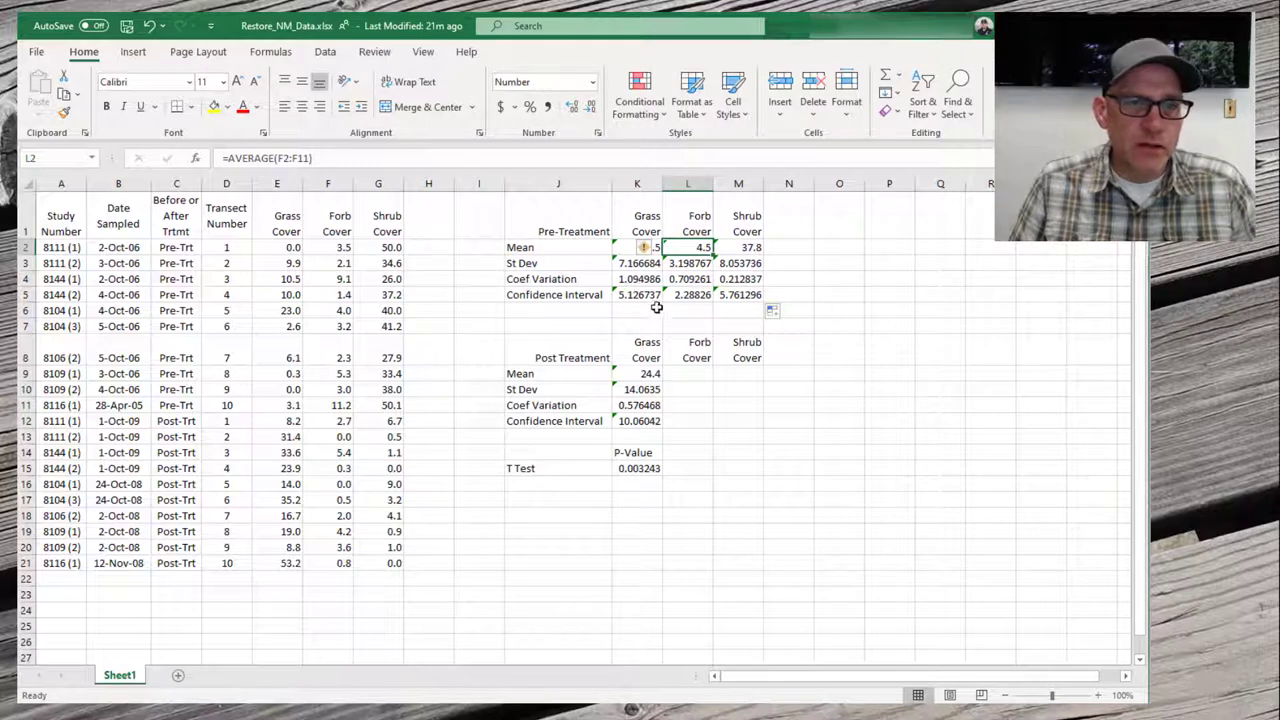
Fill the post-treatment formulas in K9:K12 and the P-Value heading and T test in K14:K15 across to column M
drag(640, 375, 746, 424)
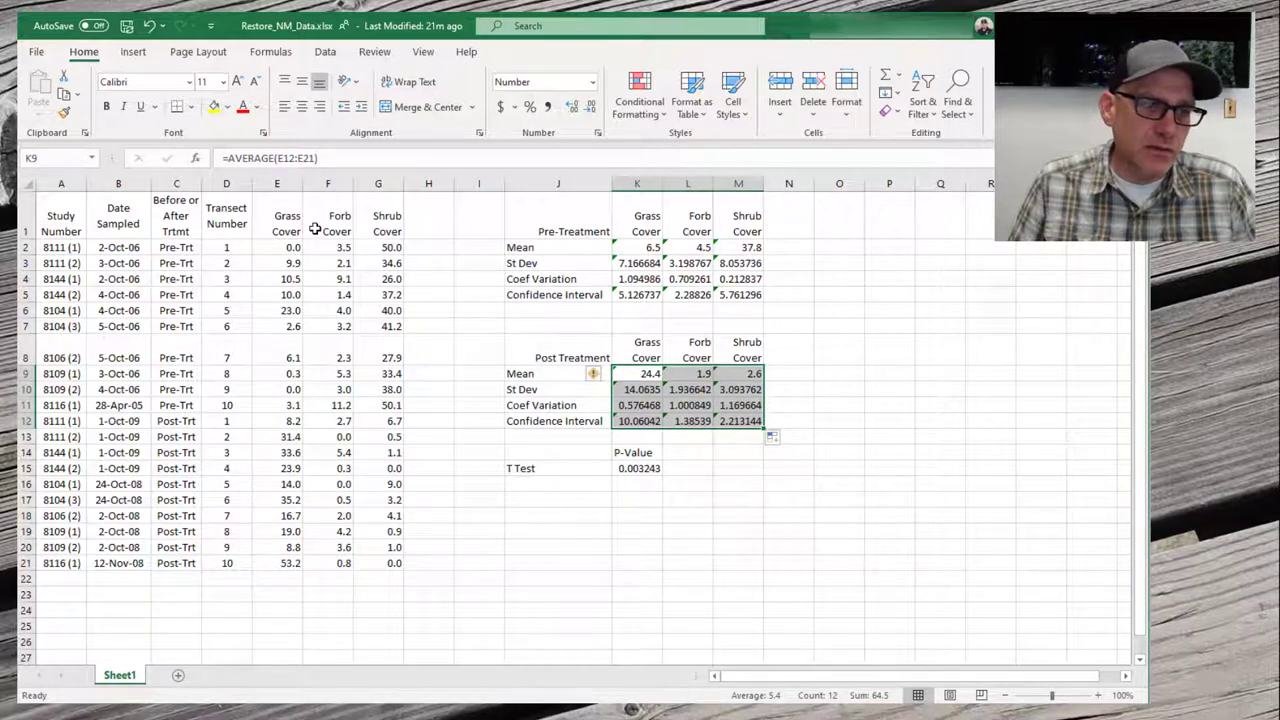
click(750, 421)
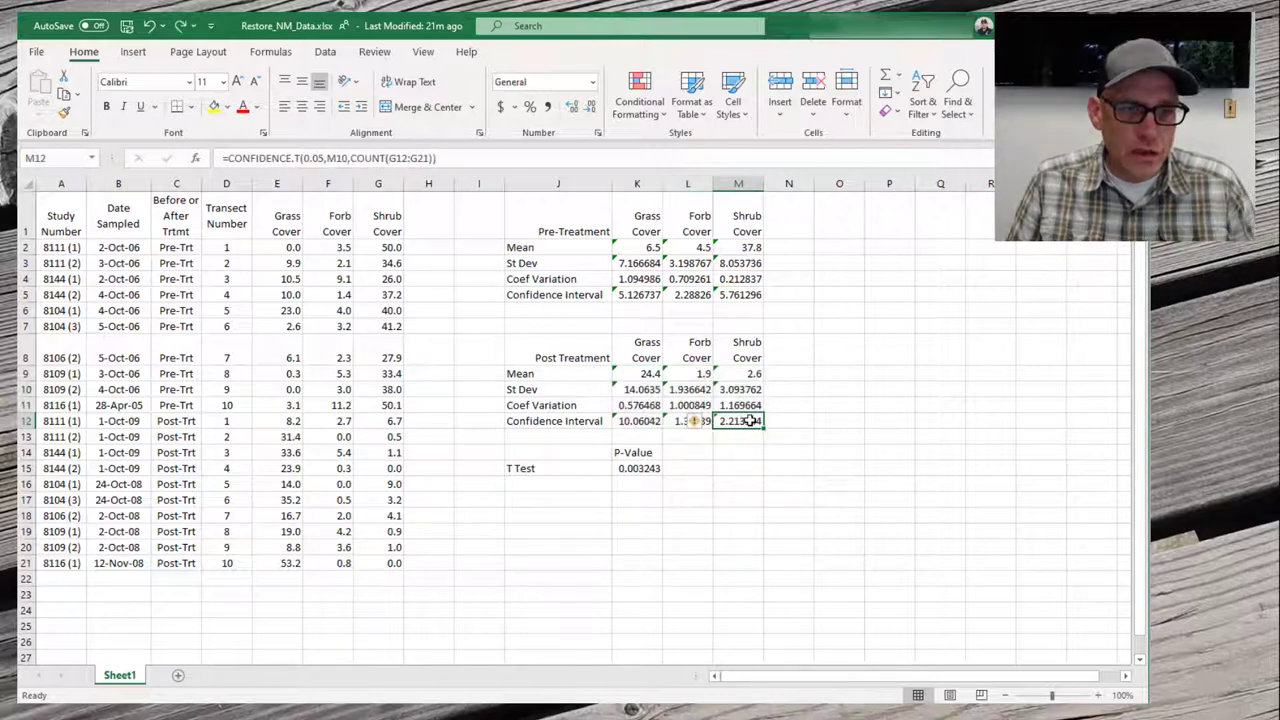
drag(640, 451, 641, 468)
drag(667, 476, 757, 477)
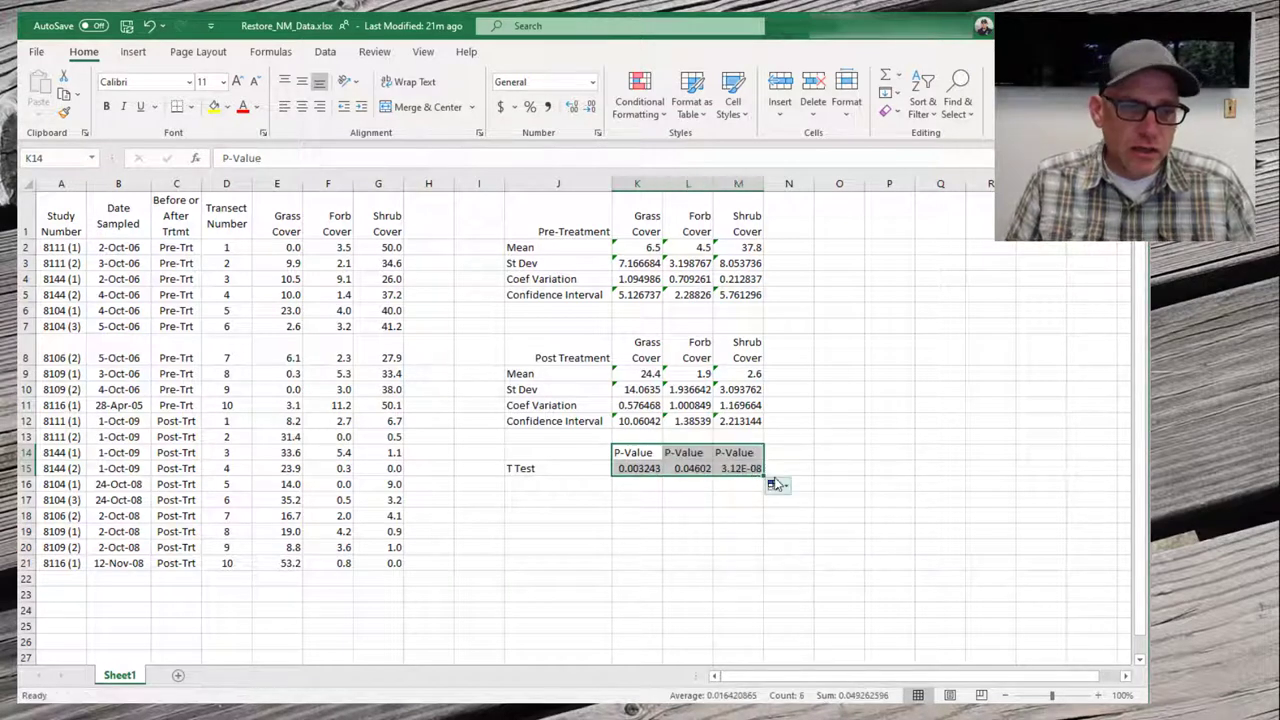
click(786, 467)
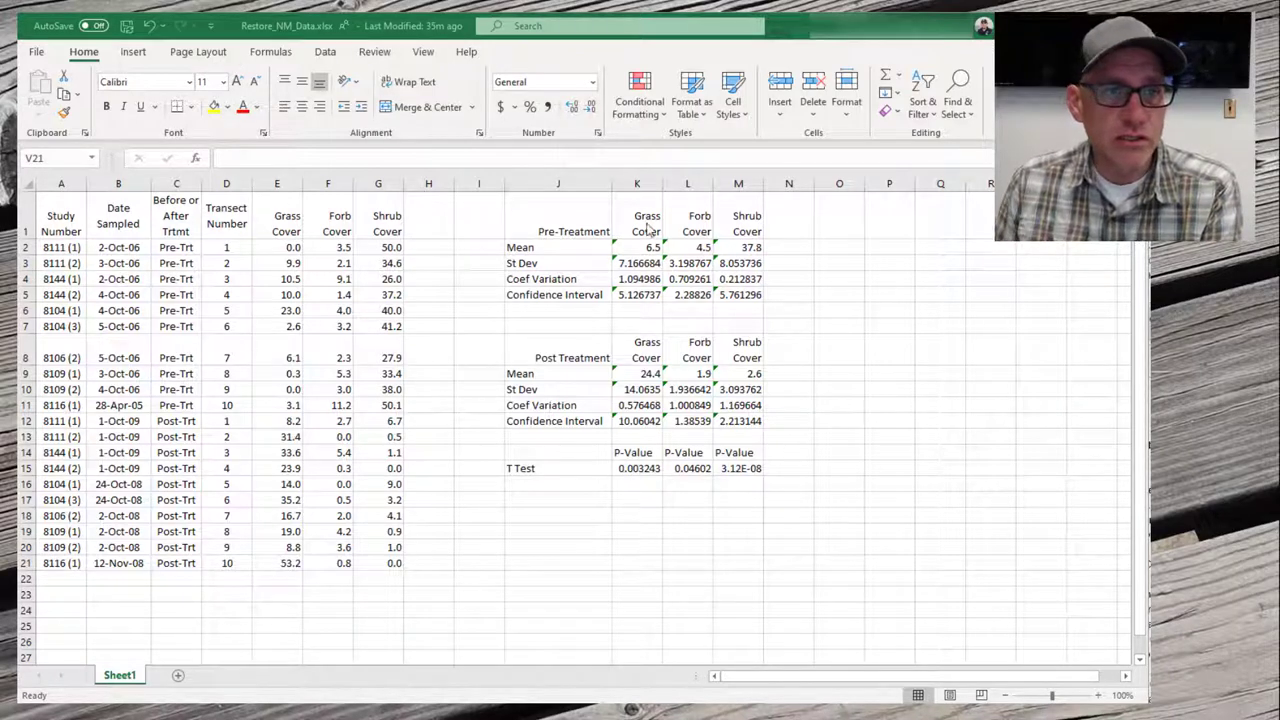
Insert a 2-D clustered column chart from K1:M2 and K9:M9, and place it beside the summary tables starting near column N, row 2
drag(650, 229, 740, 249)
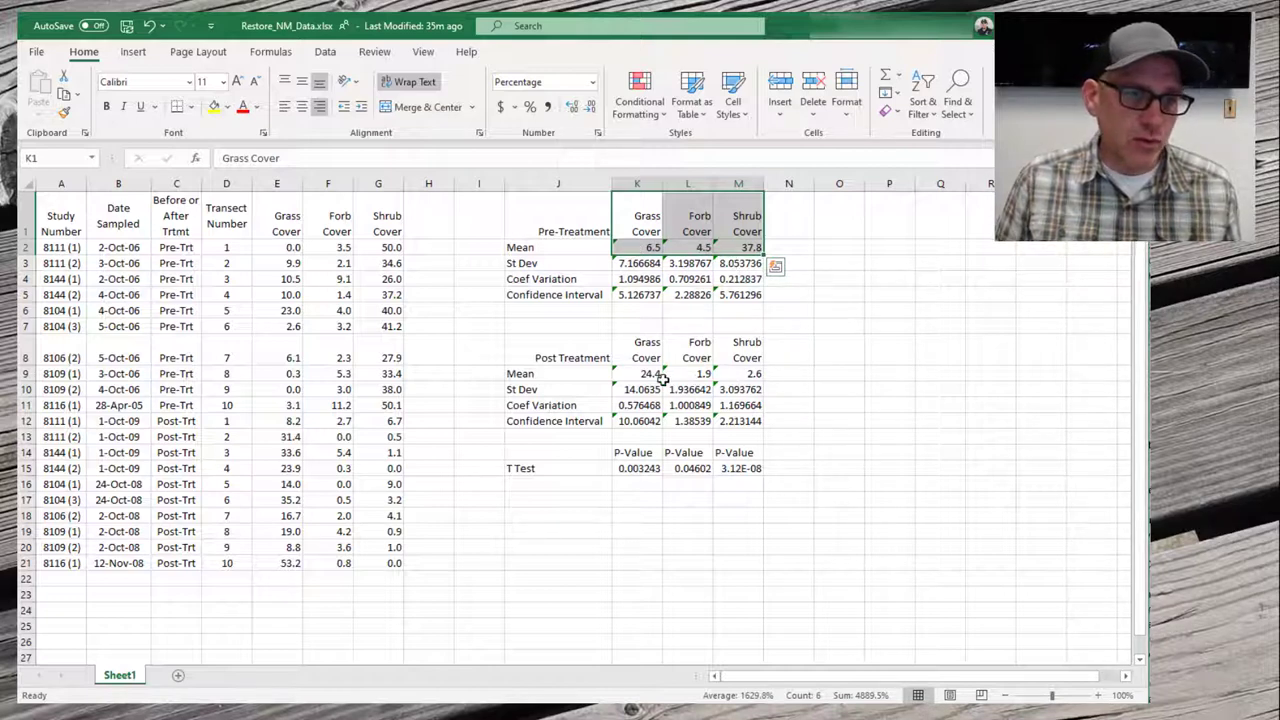
drag(643, 373, 733, 373)
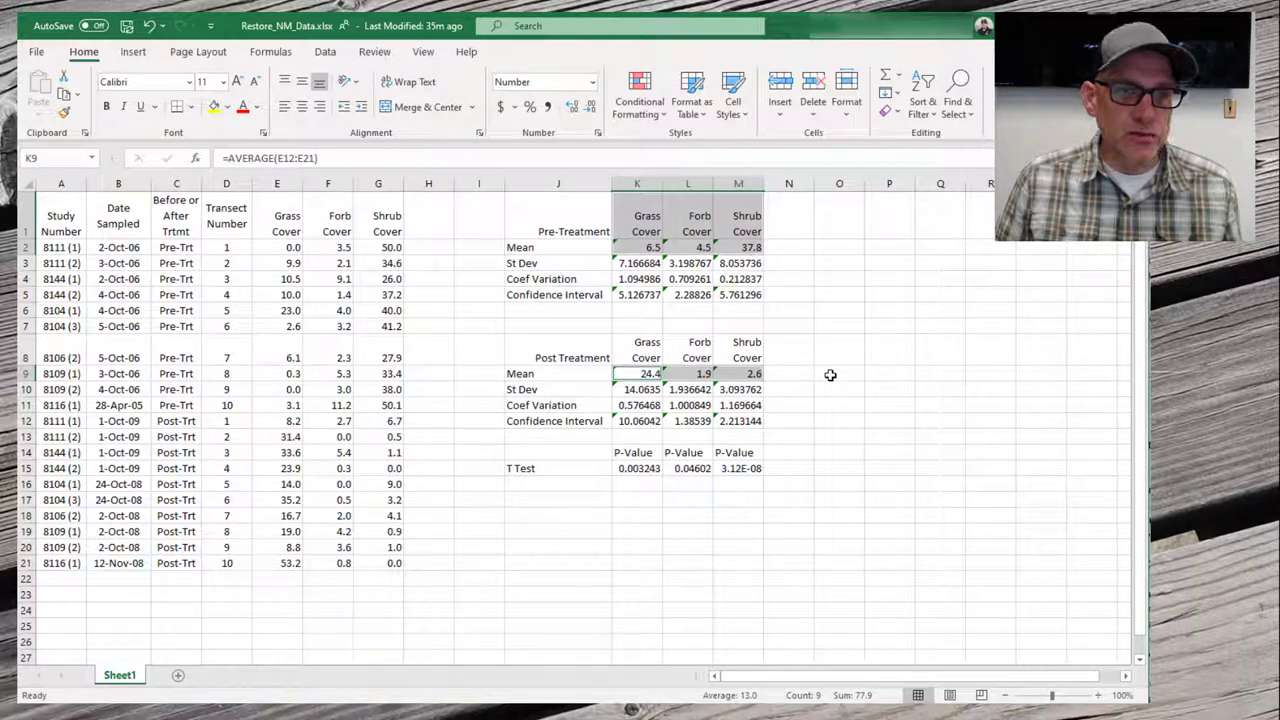
click(133, 52)
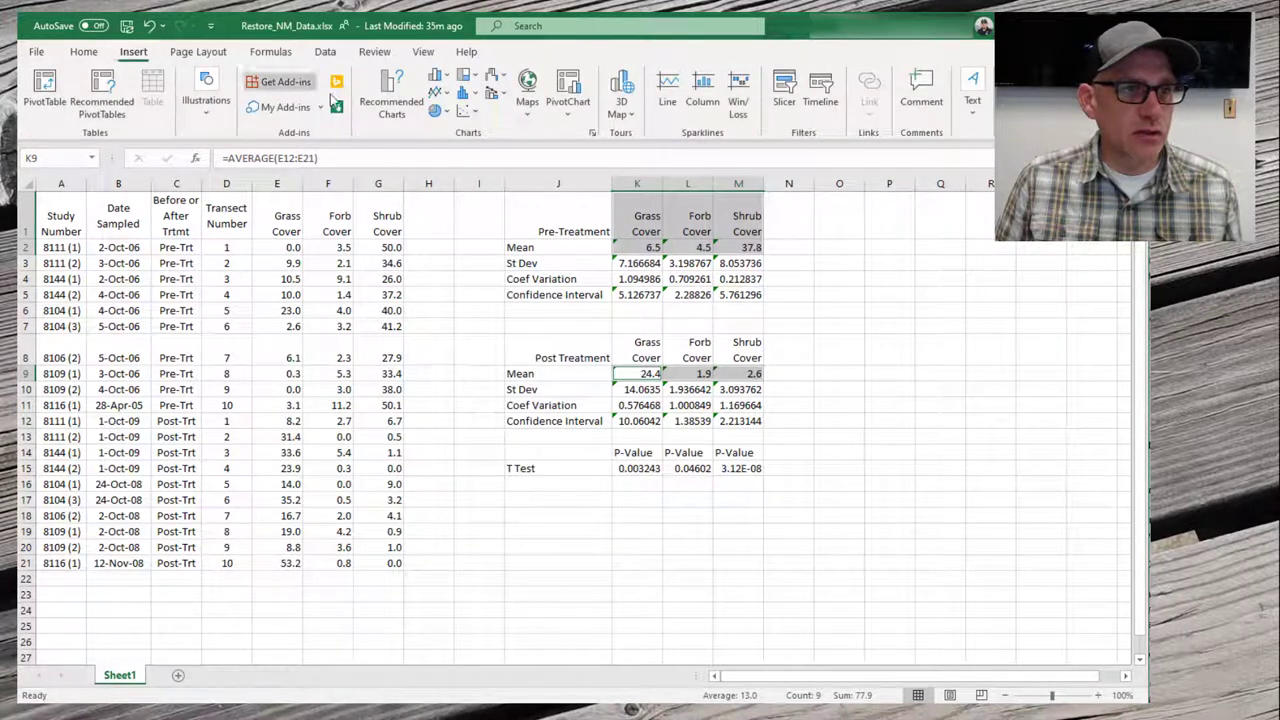
click(450, 80)
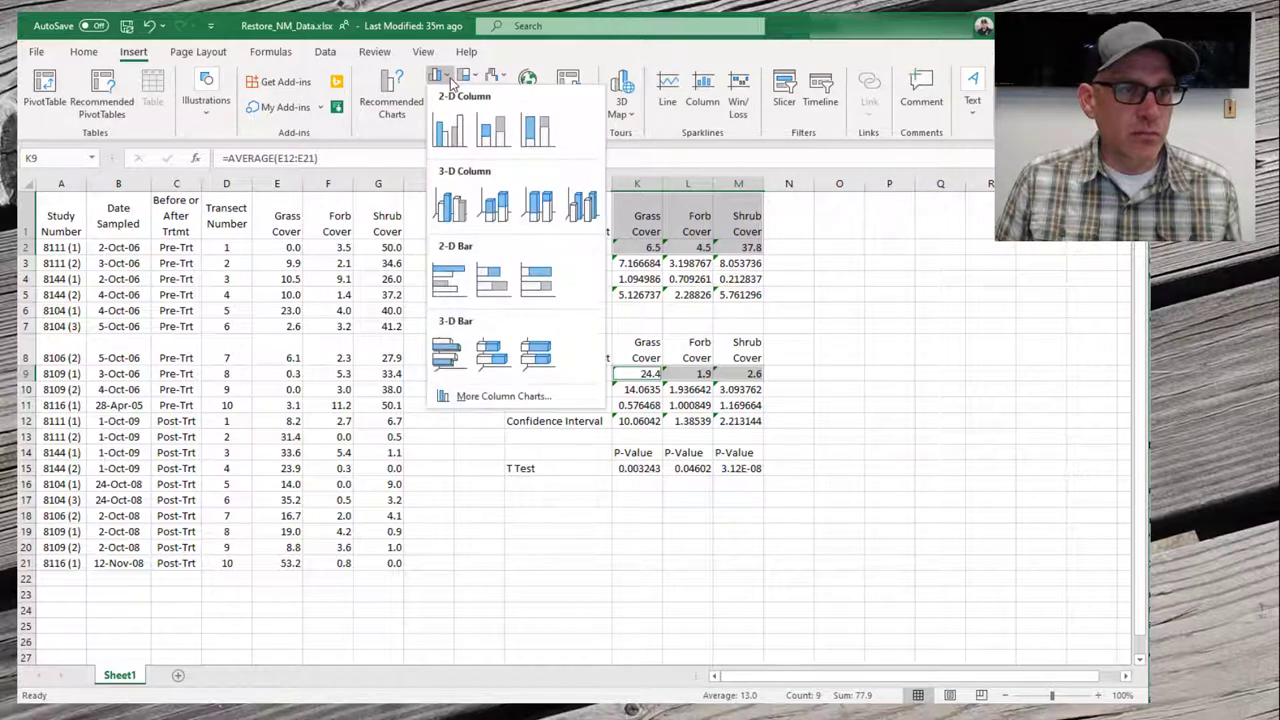
click(448, 132)
drag(440, 320, 841, 256)
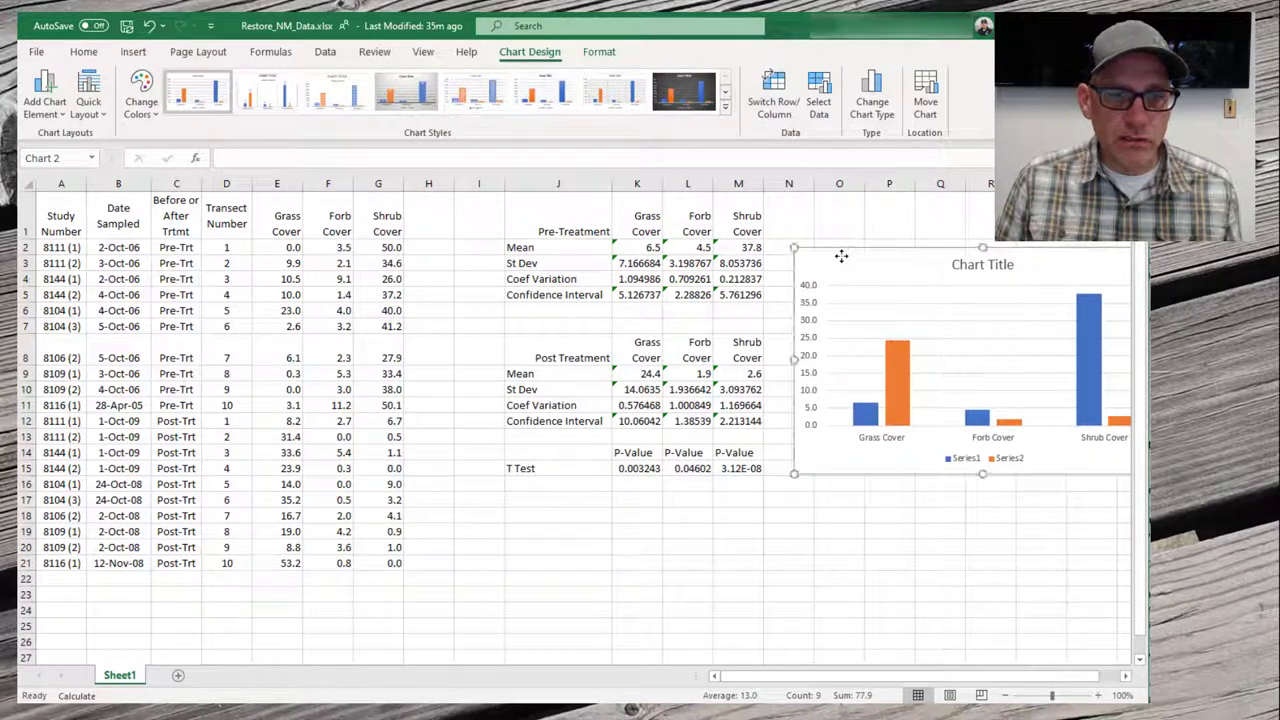
Narrow the chart's plot area from its right edge and move the legend into the freed space beside the Shrub Cover columns
click(1125, 676)
click(1125, 676)
click(1125, 676)
click(1125, 676)
click(1125, 676)
click(1125, 676)
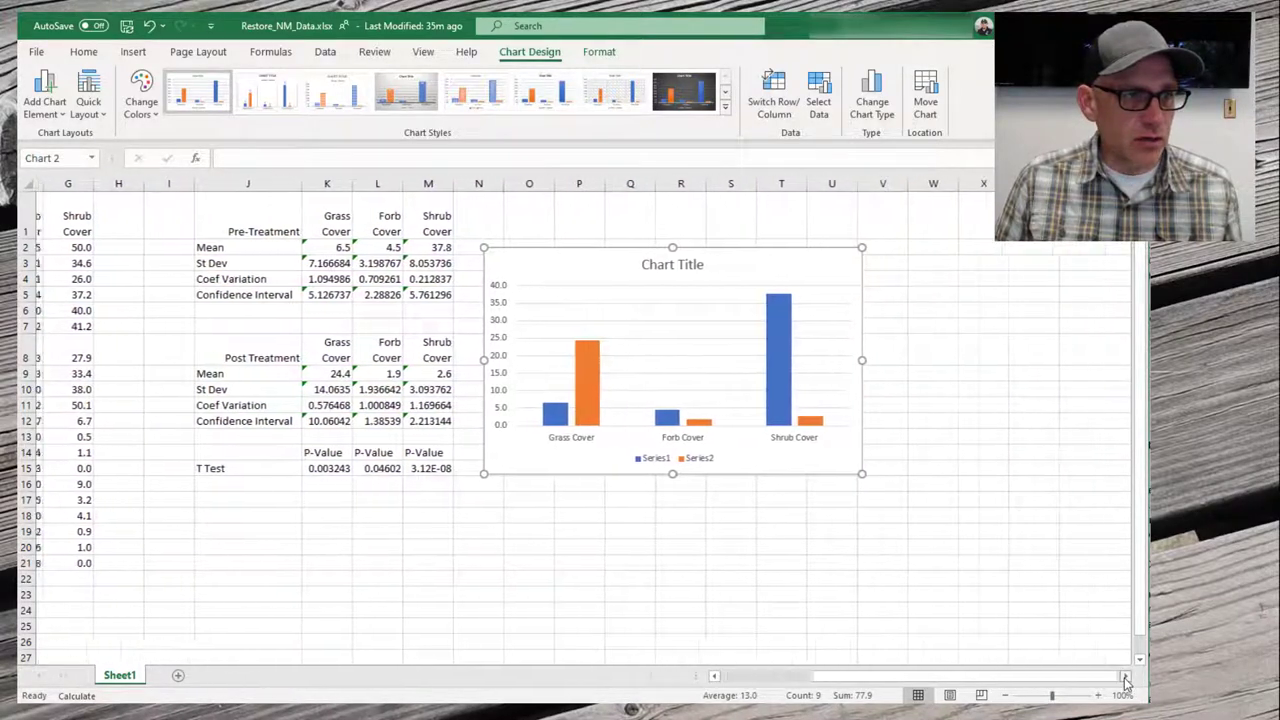
click(1125, 676)
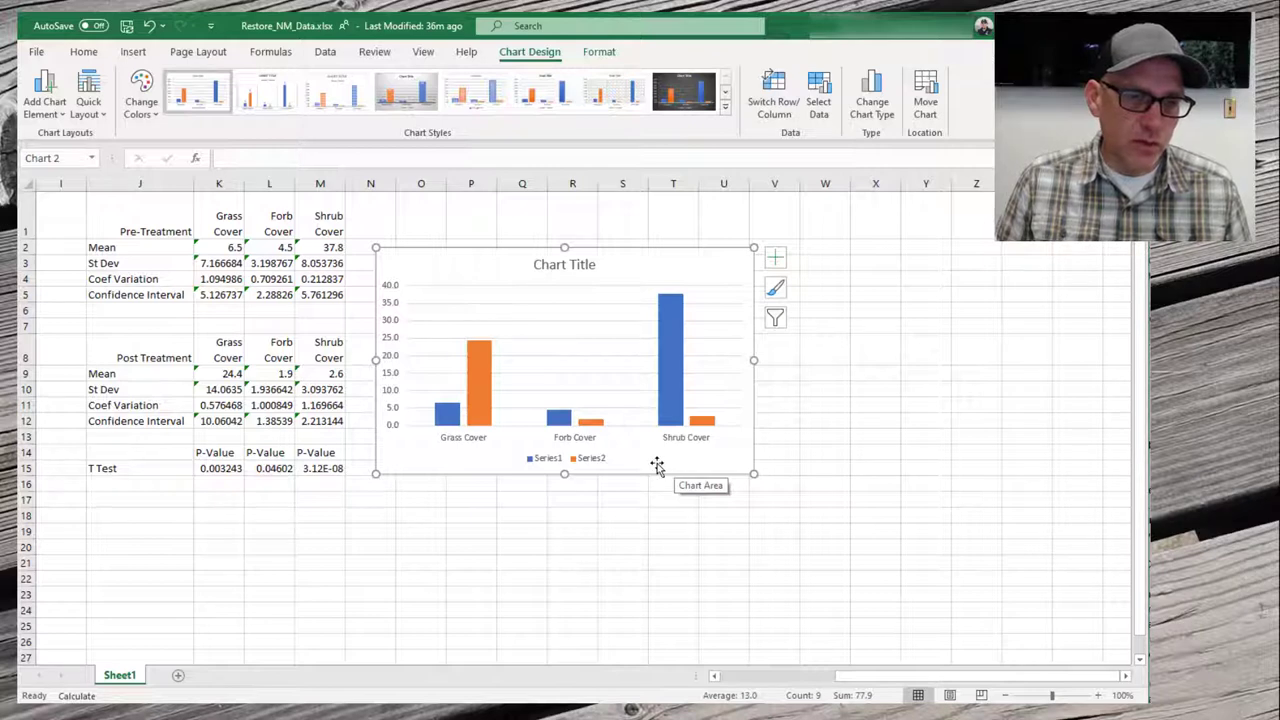
click(718, 364)
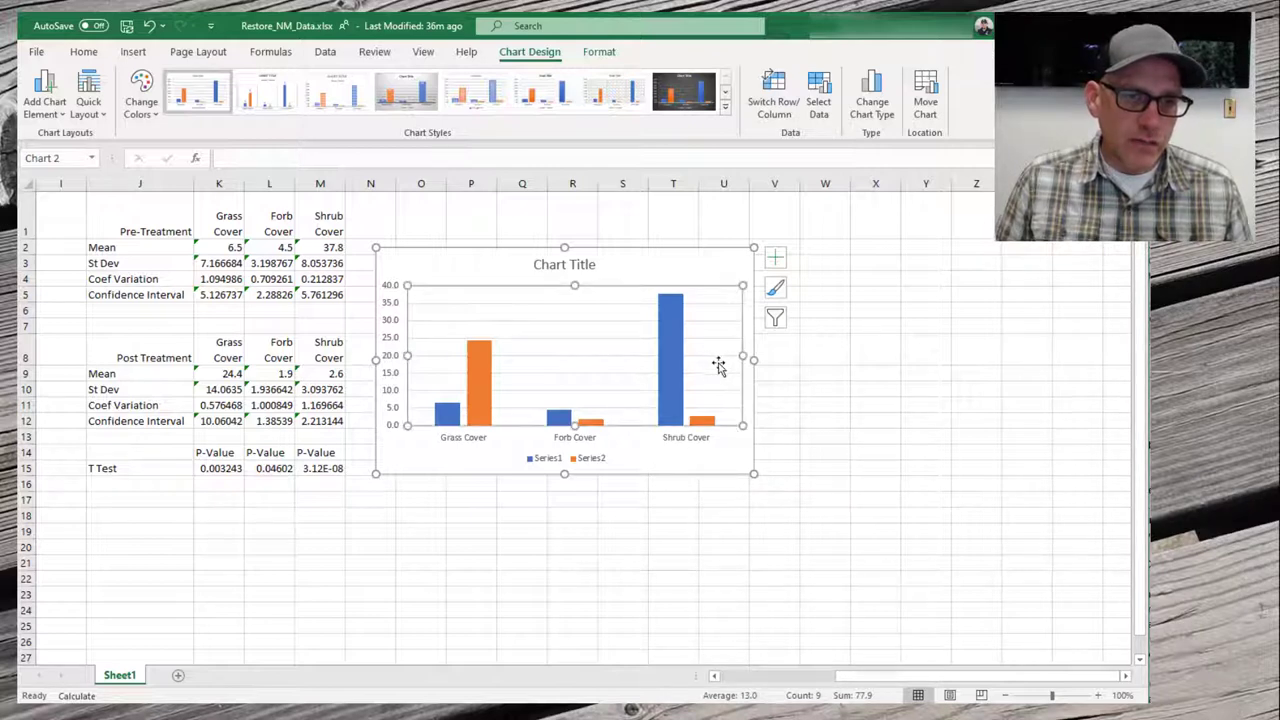
drag(678, 358, 663, 357)
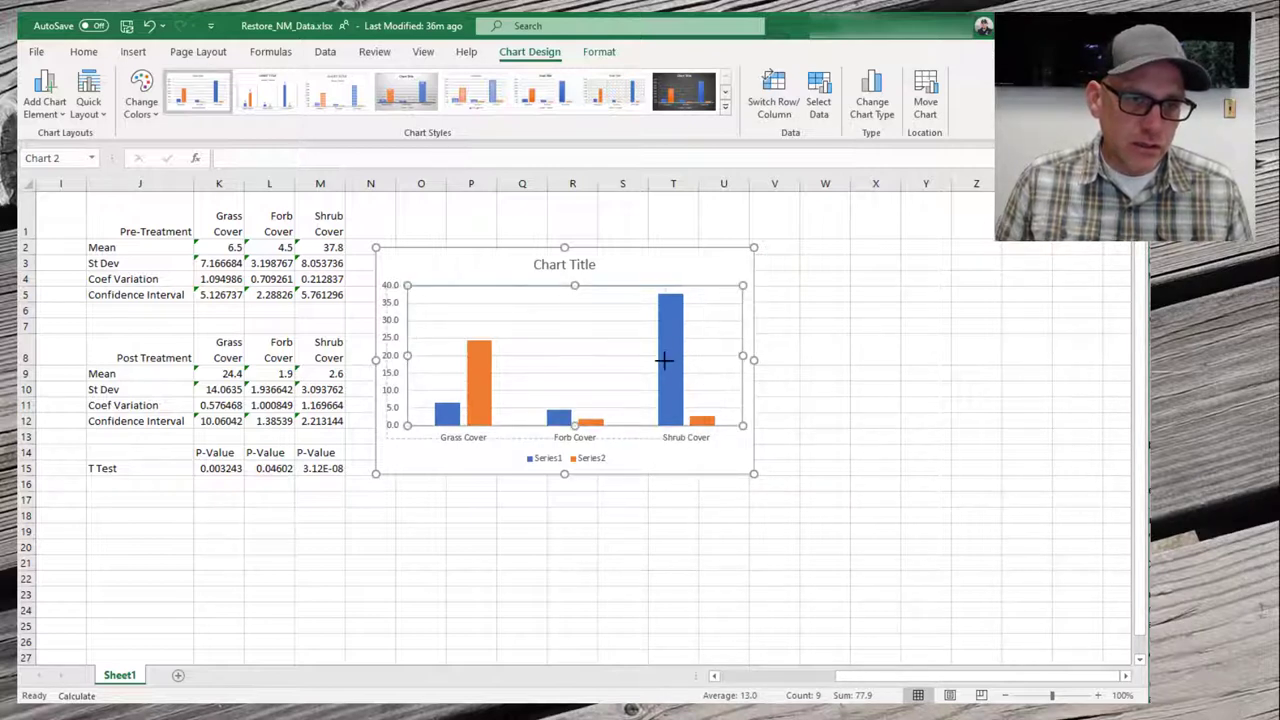
click(573, 457)
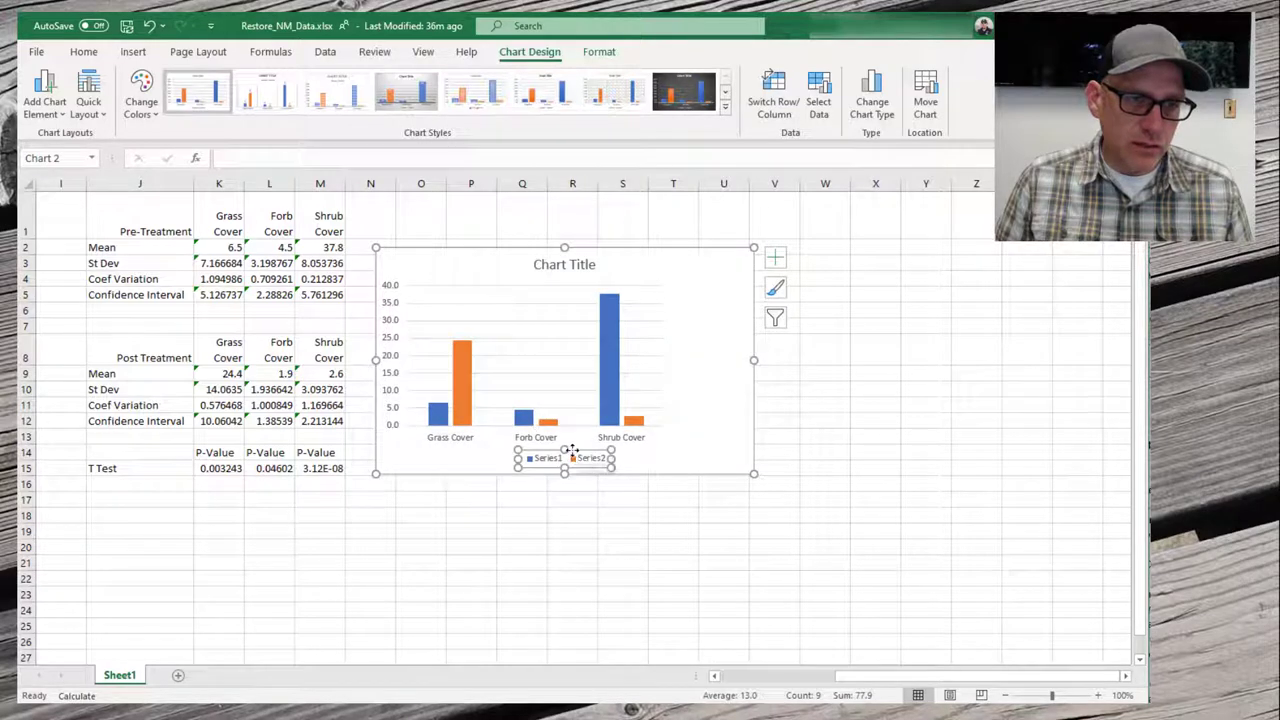
mouse_move(573, 457)
mouse_down()
mouse_move(700, 310)
mouse_move(697, 356)
mouse_move(665, 330)
mouse_up()
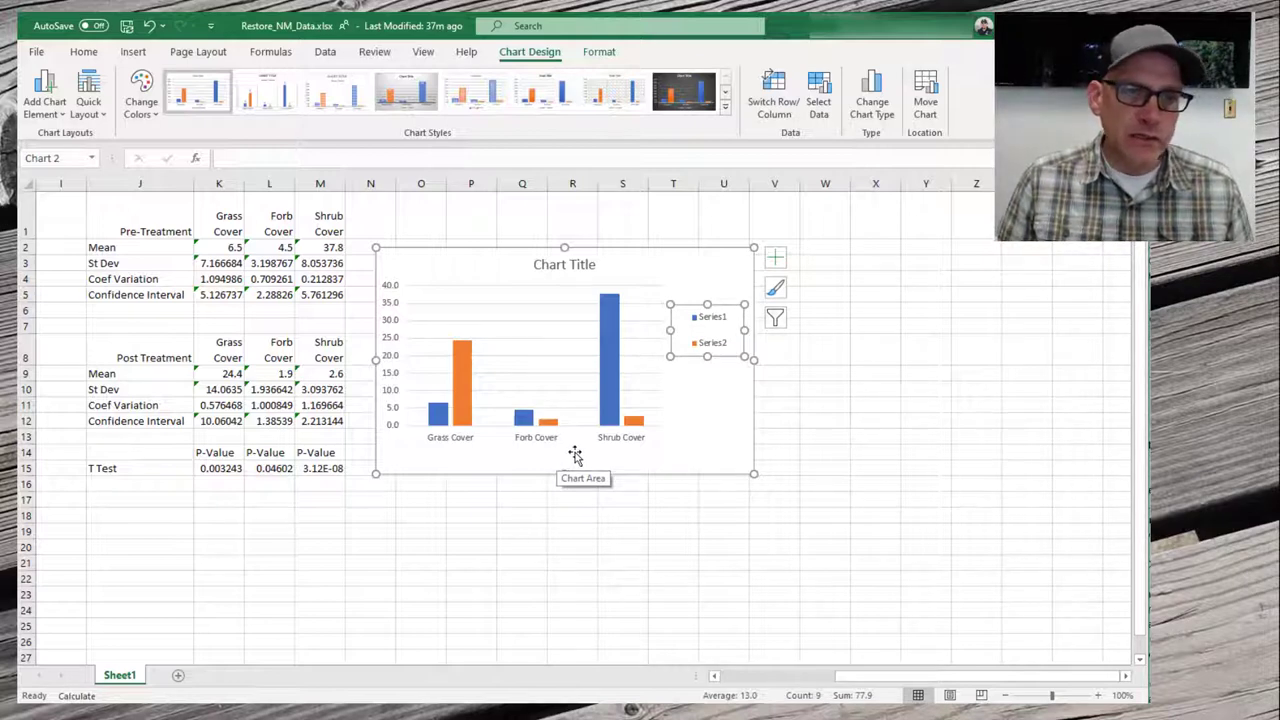
Add axis titles to the chart and shift the plot area slightly right to clear the vertical axis title
click(776, 259)
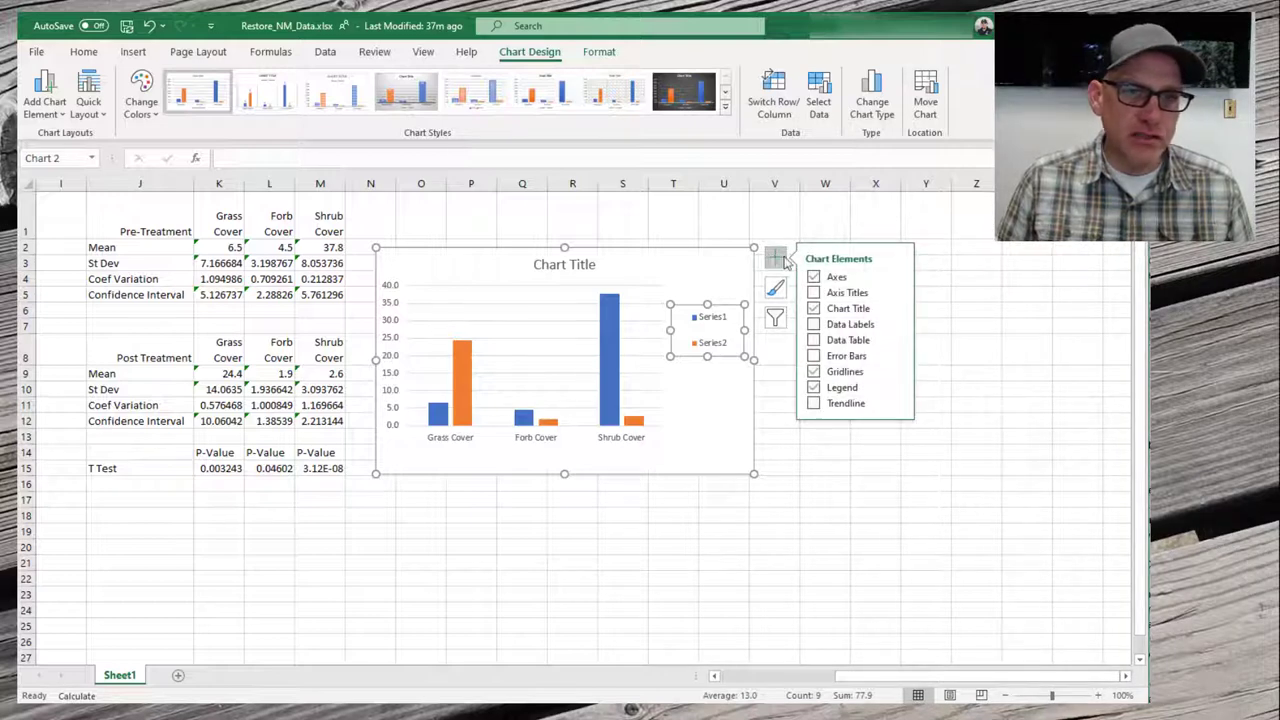
click(813, 293)
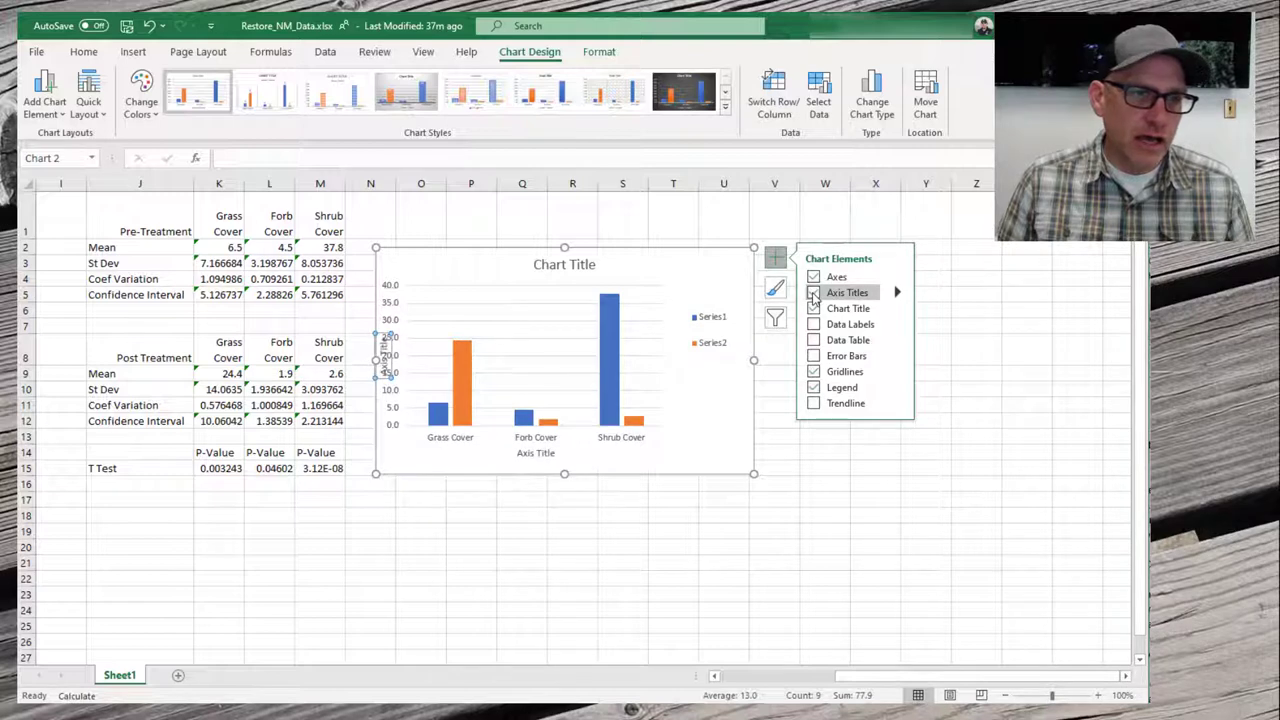
click(545, 345)
drag(545, 345, 563, 345)
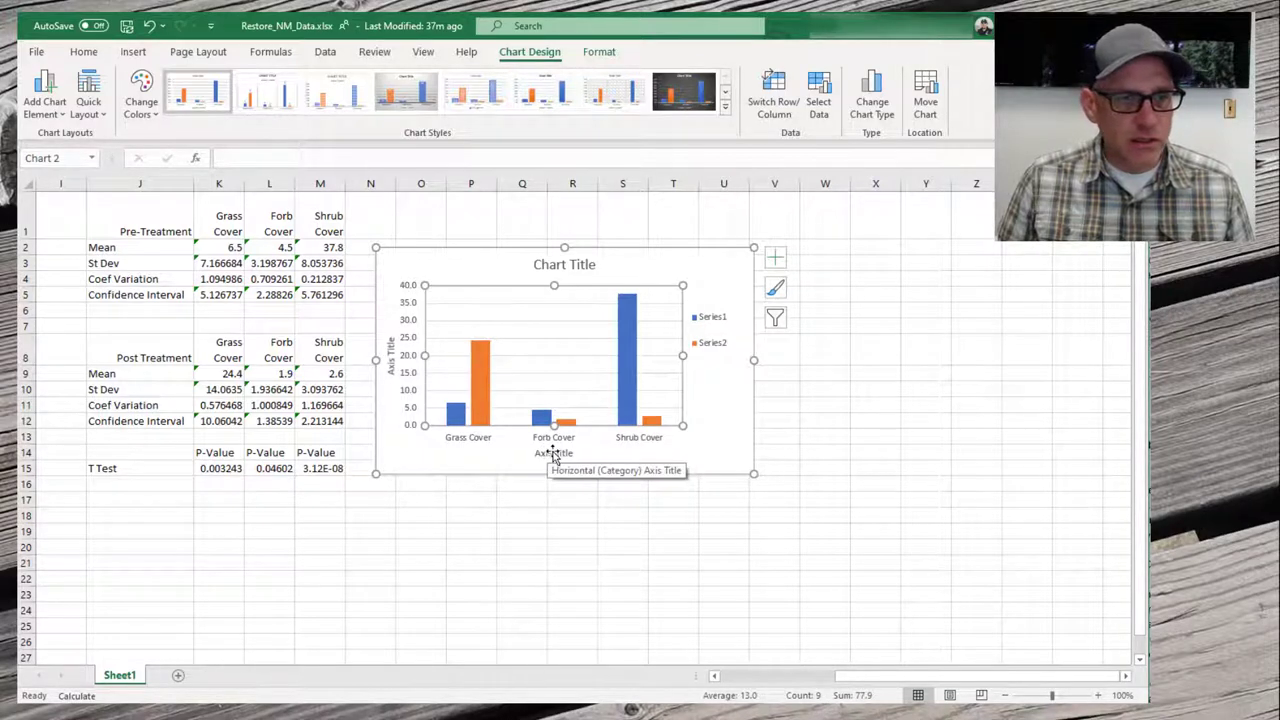
Change the horizontal axis title of the chart to Indicator
click(548, 455)
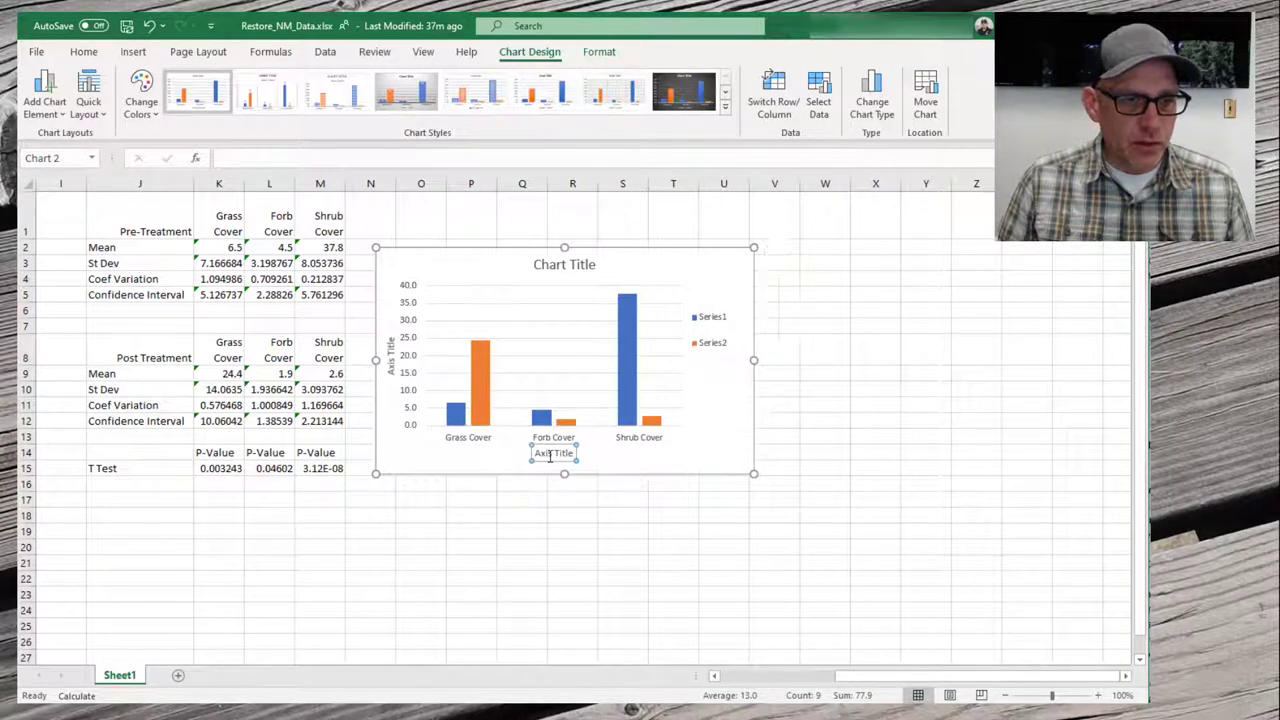
double_click(549, 455)
triple_click(549, 455)
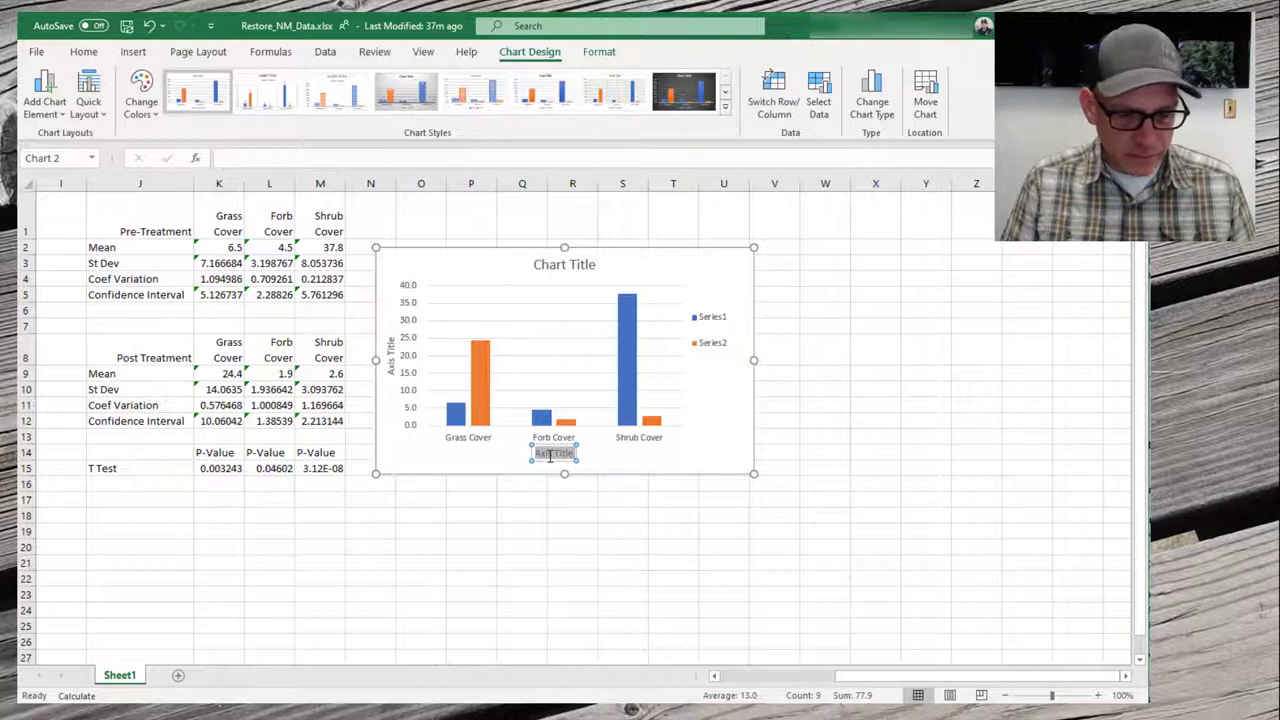
text(Indicator)
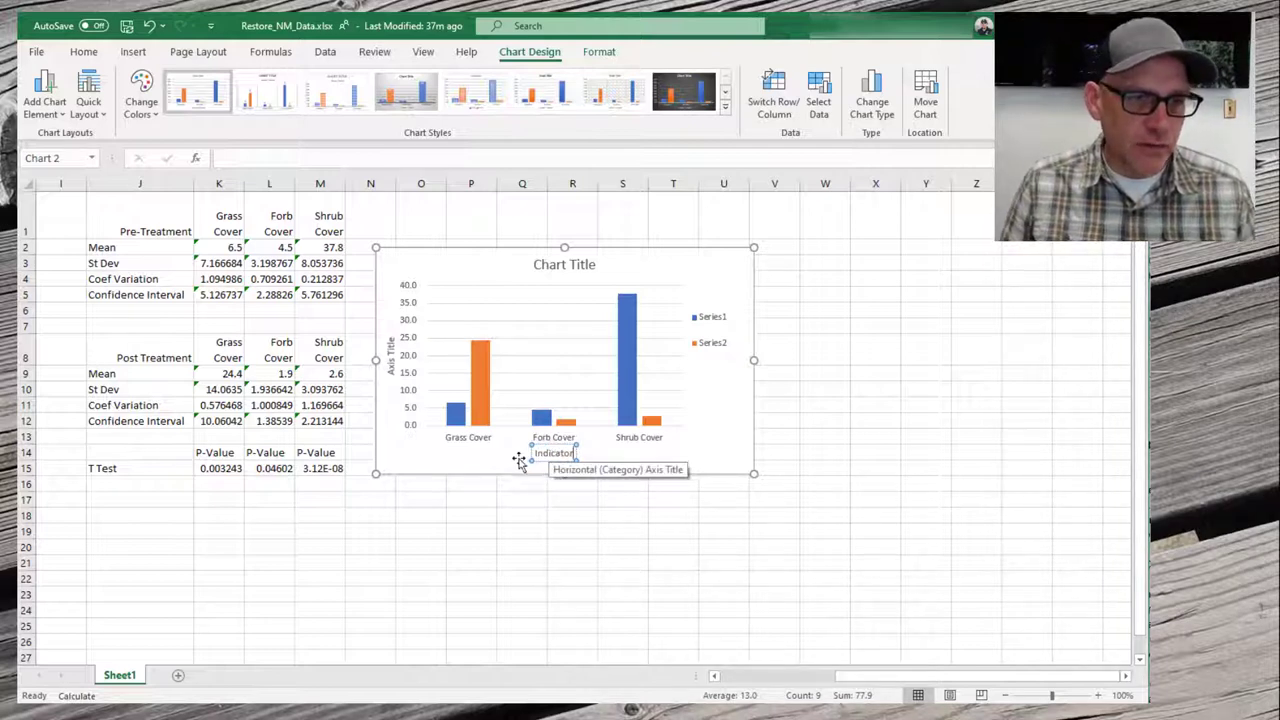
click(519, 458)
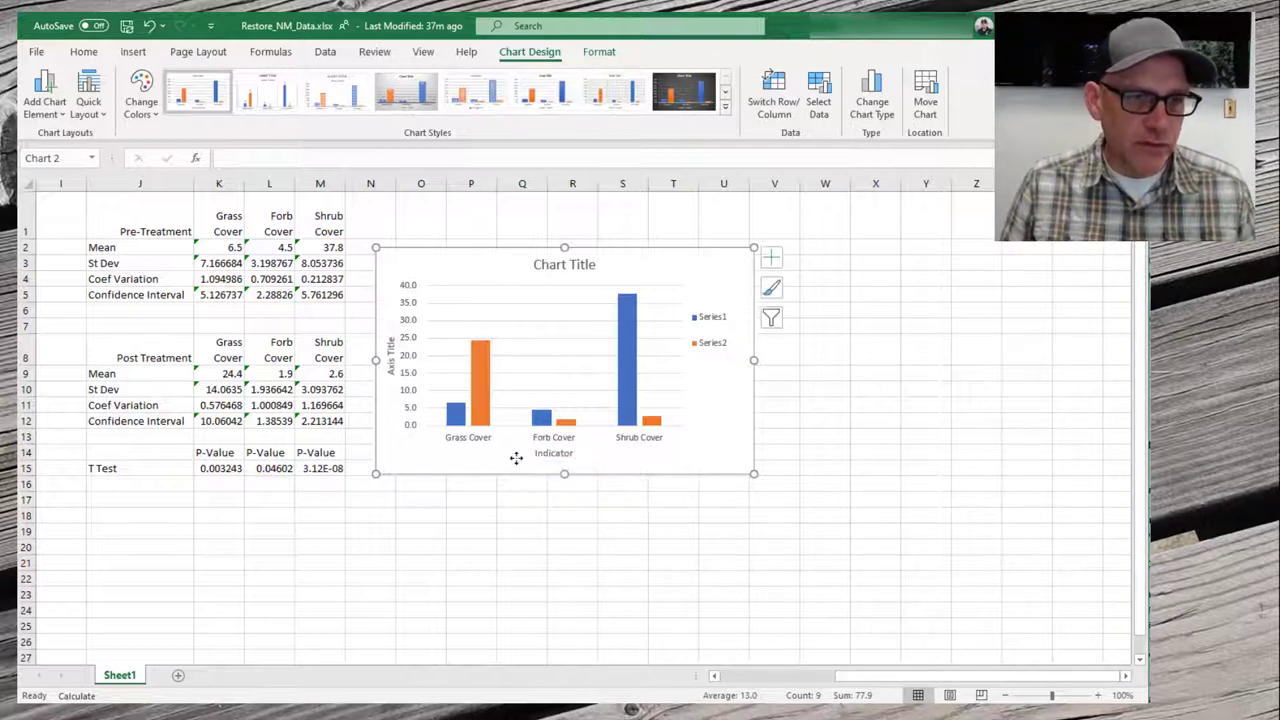
Change the vertical axis title of the chart to Percent Cover
click(390, 365)
double_click(390, 365)
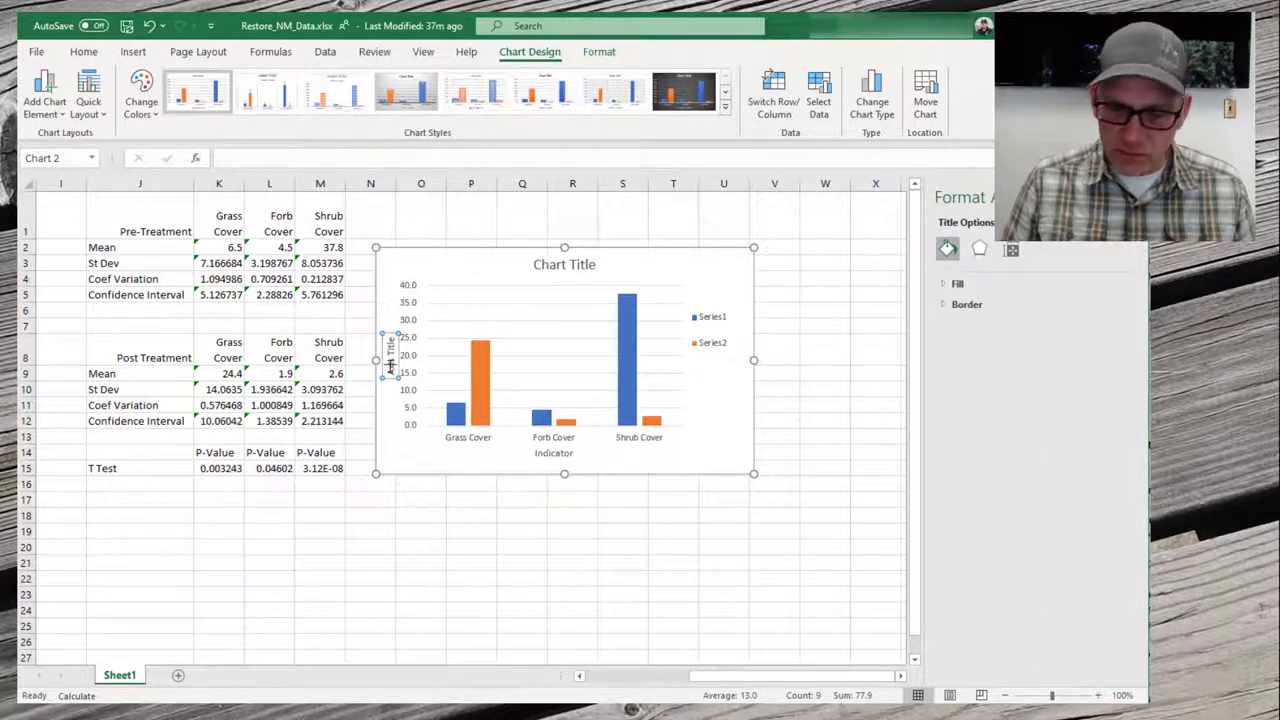
triple_click(390, 365)
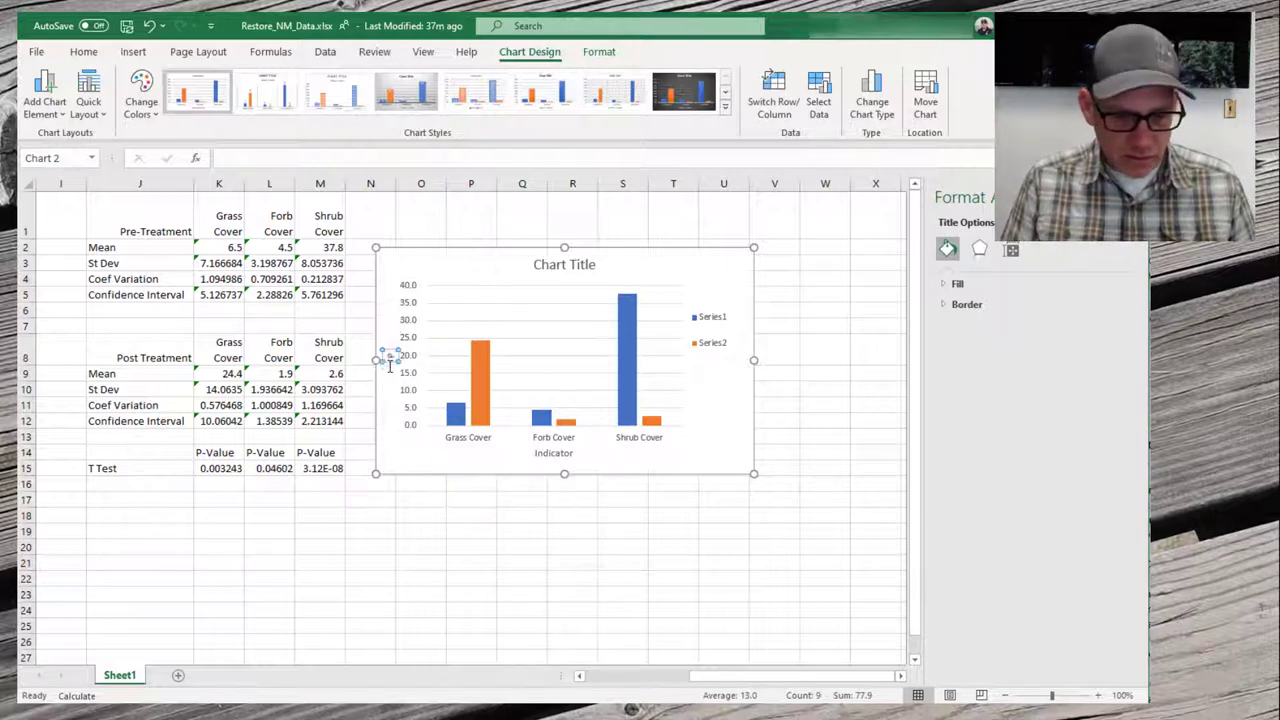
text(Percent)
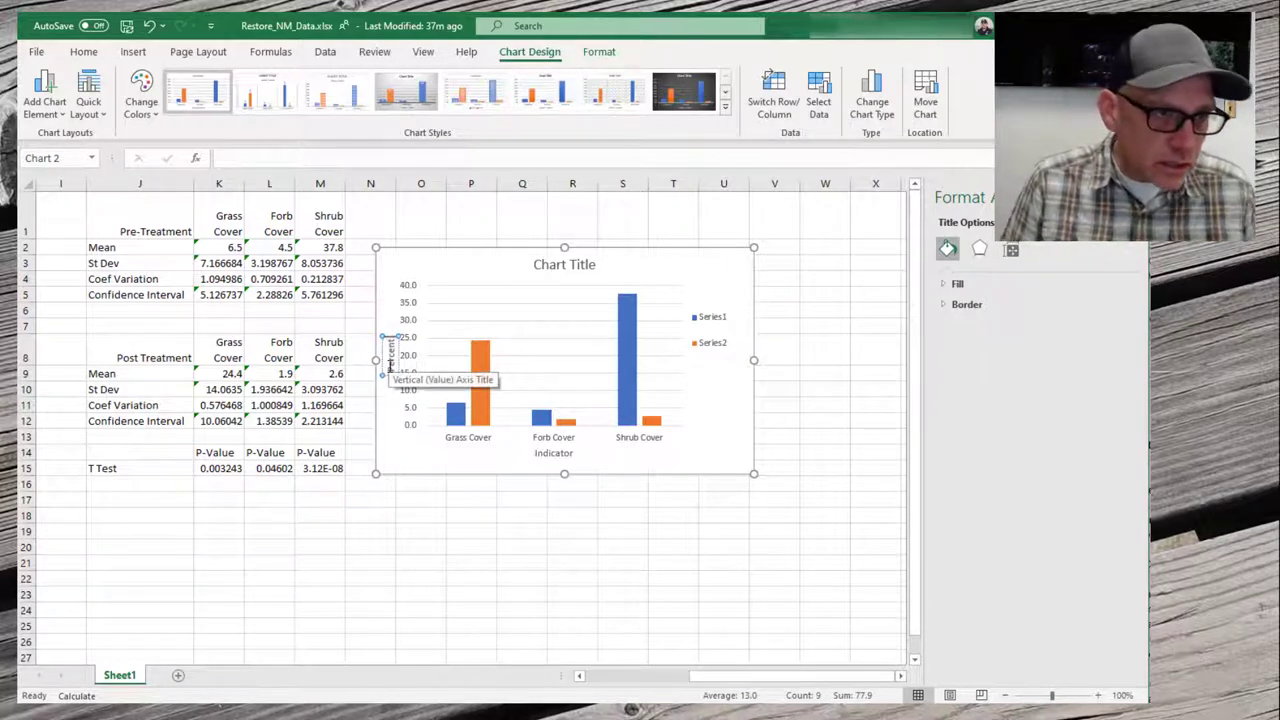
text( Cover)
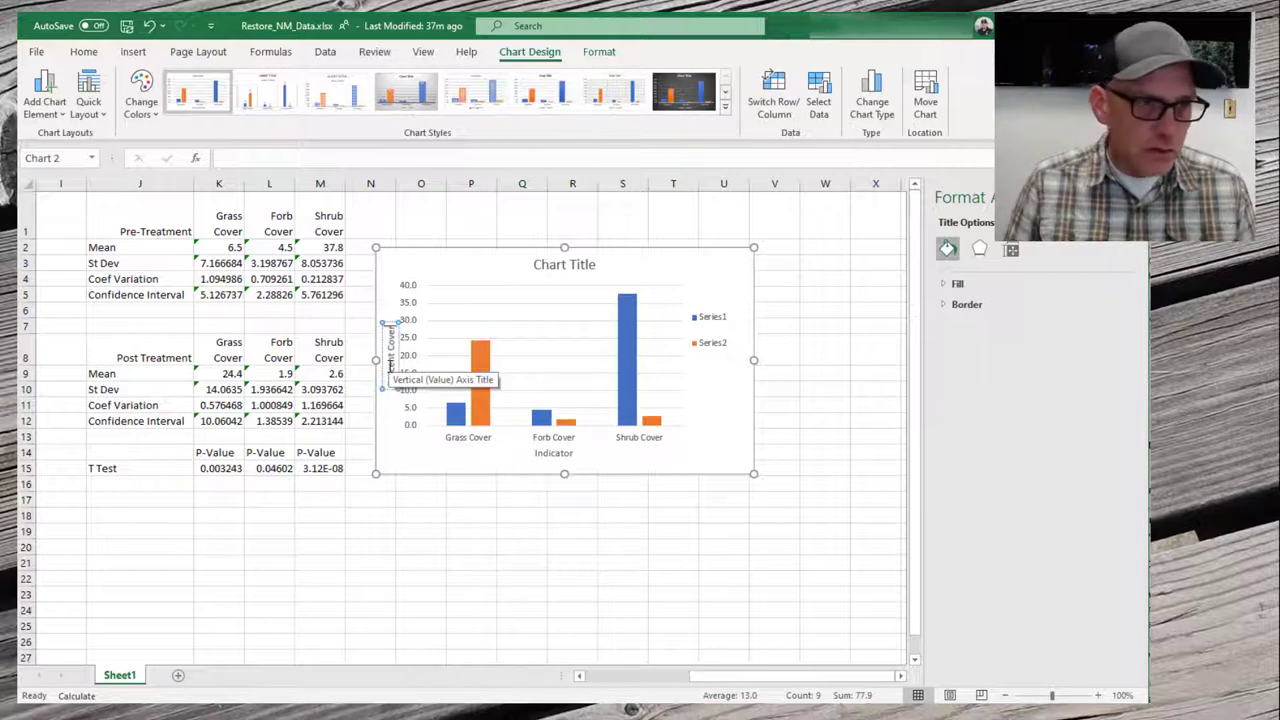
click(406, 450)
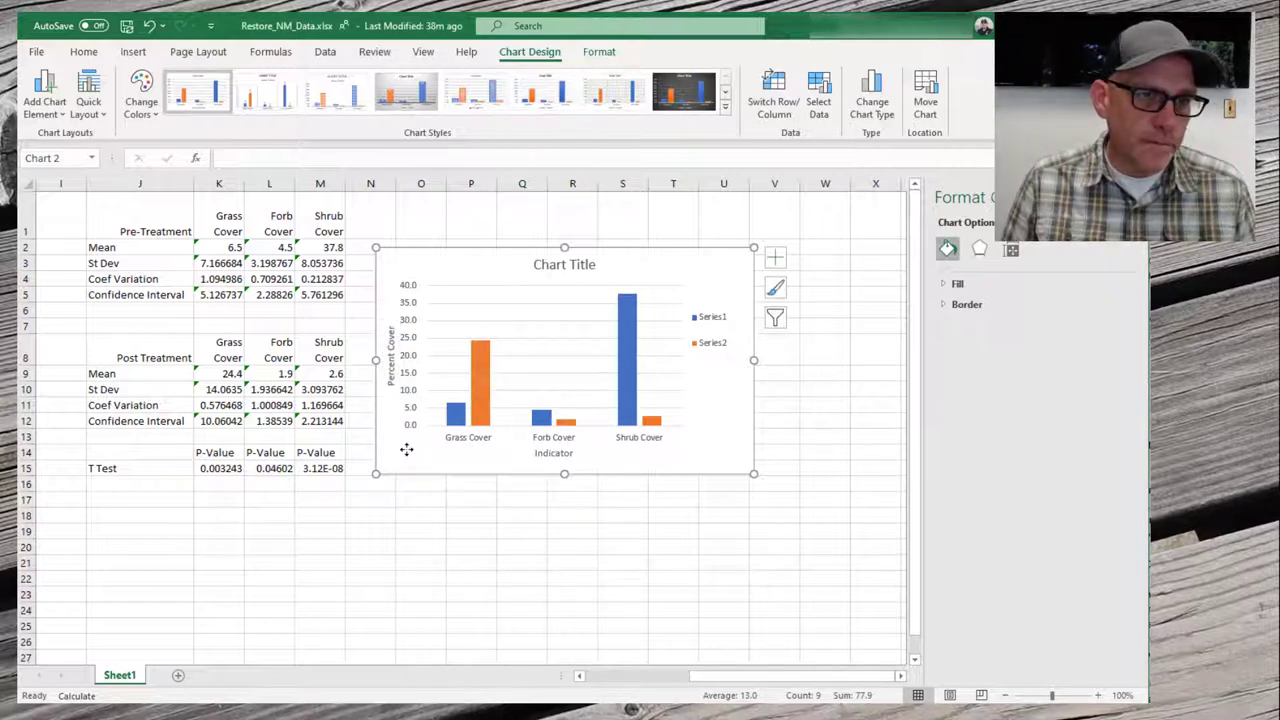
Replace the placeholder chart title with Average Cover by Functional Group
click(577, 262)
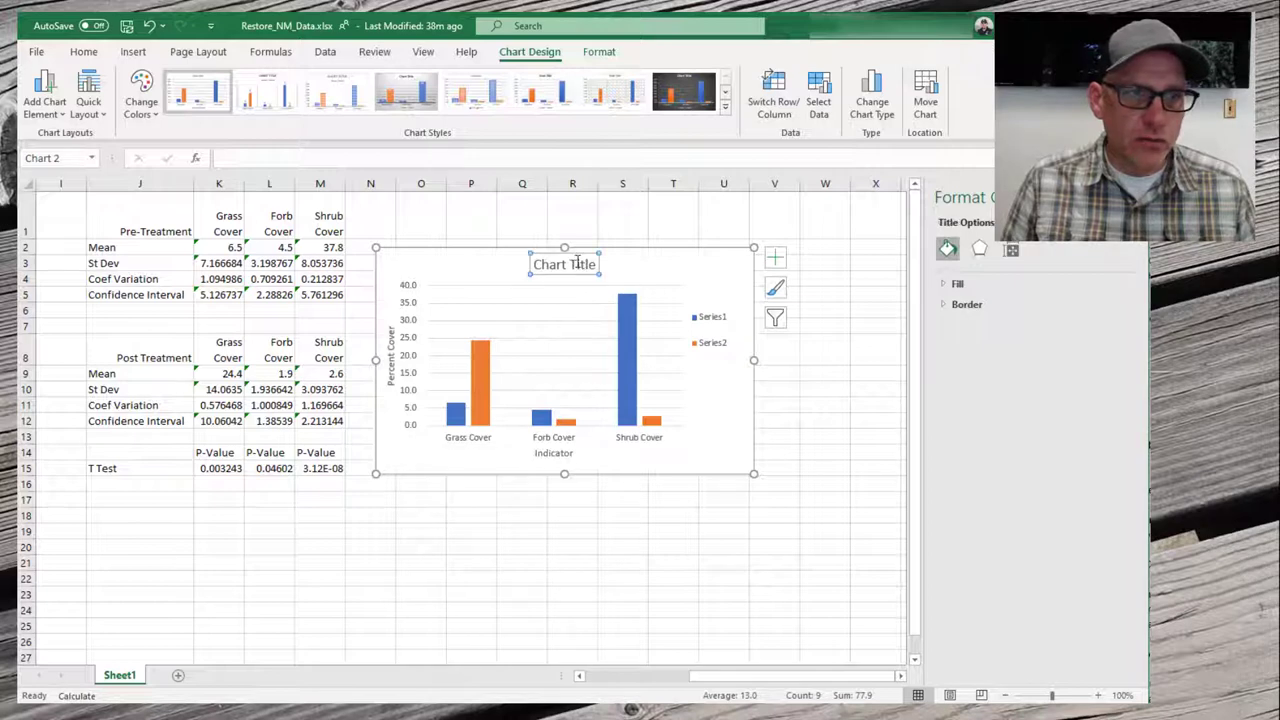
scroll(577, 262, down, 9)
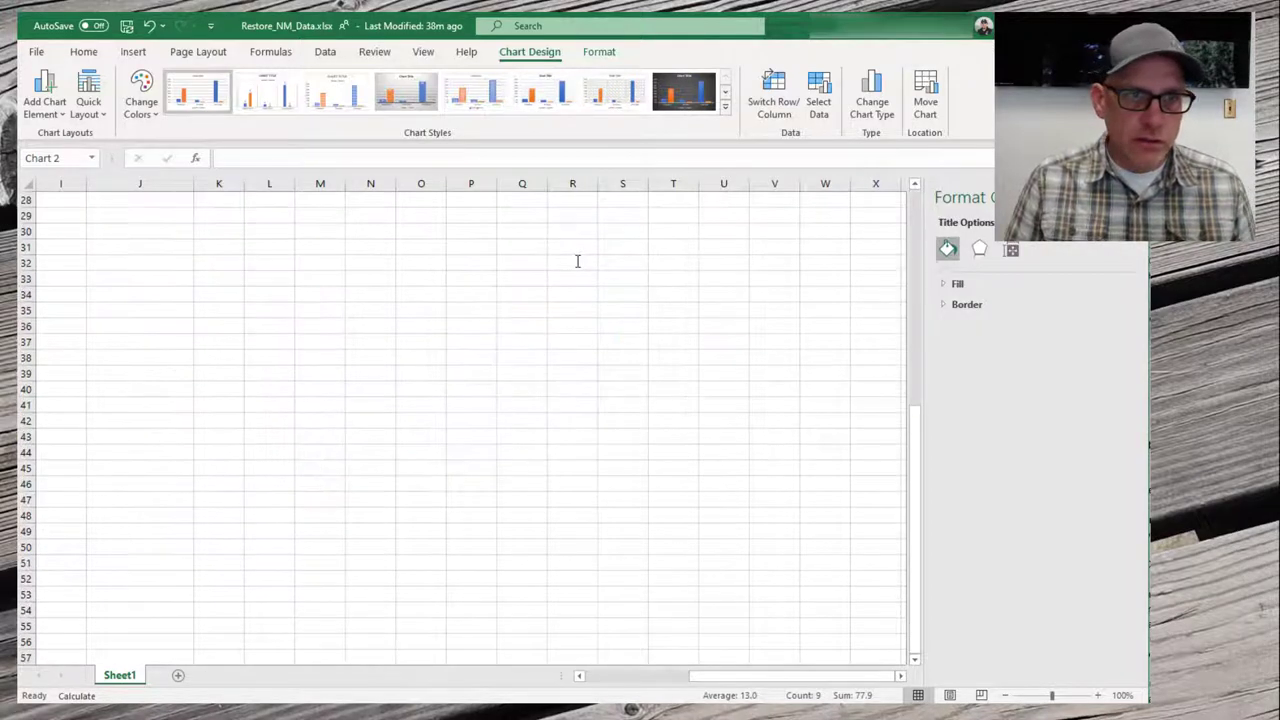
scroll(911, 215, up, 9)
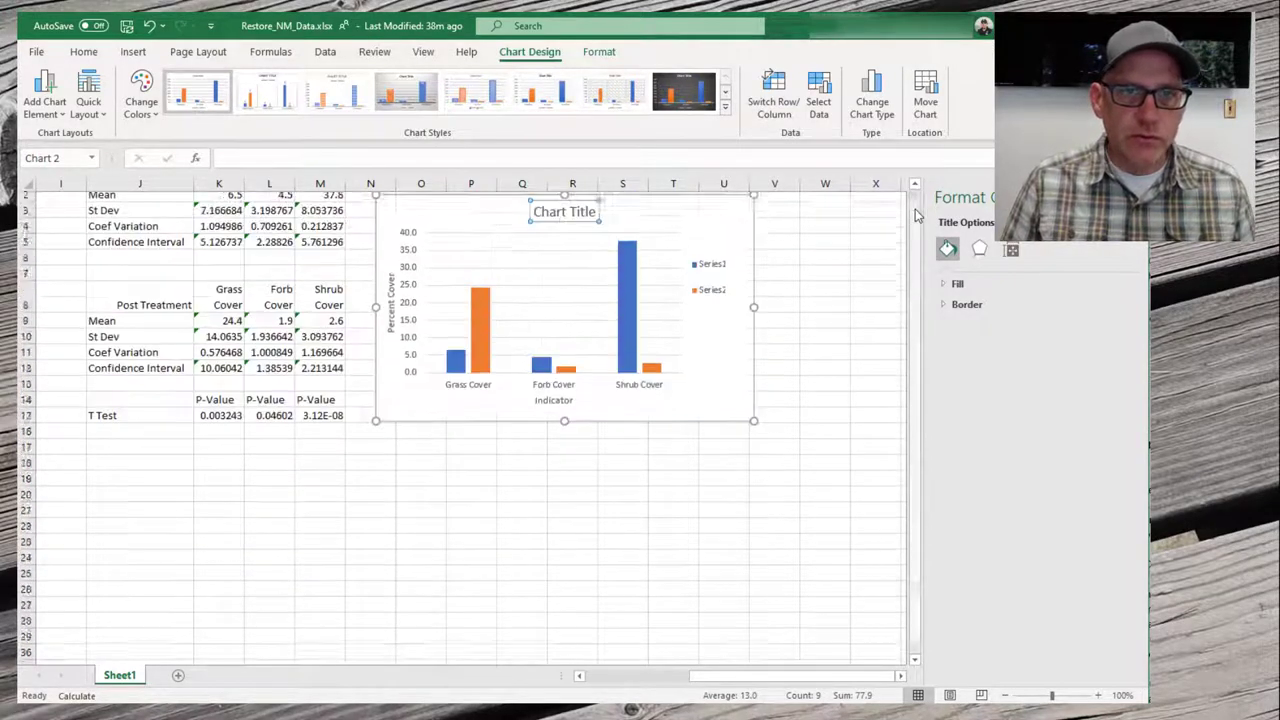
double_click(548, 264)
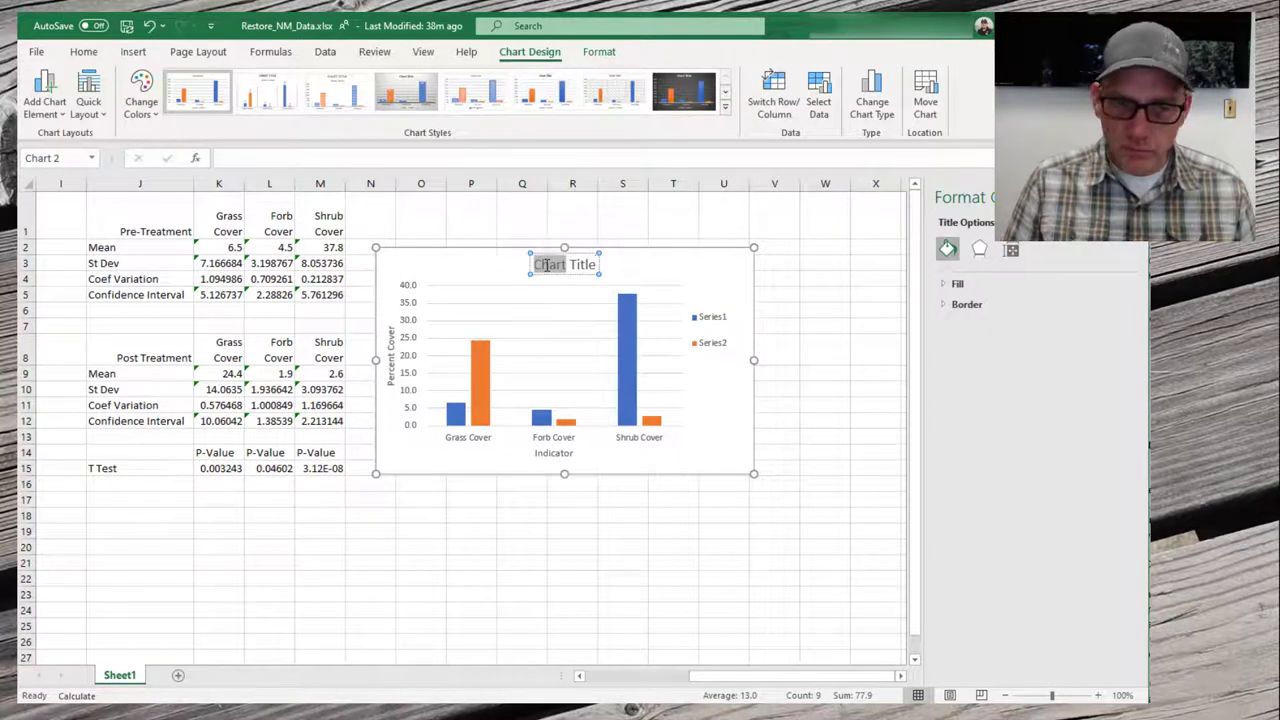
triple_click(547, 264)
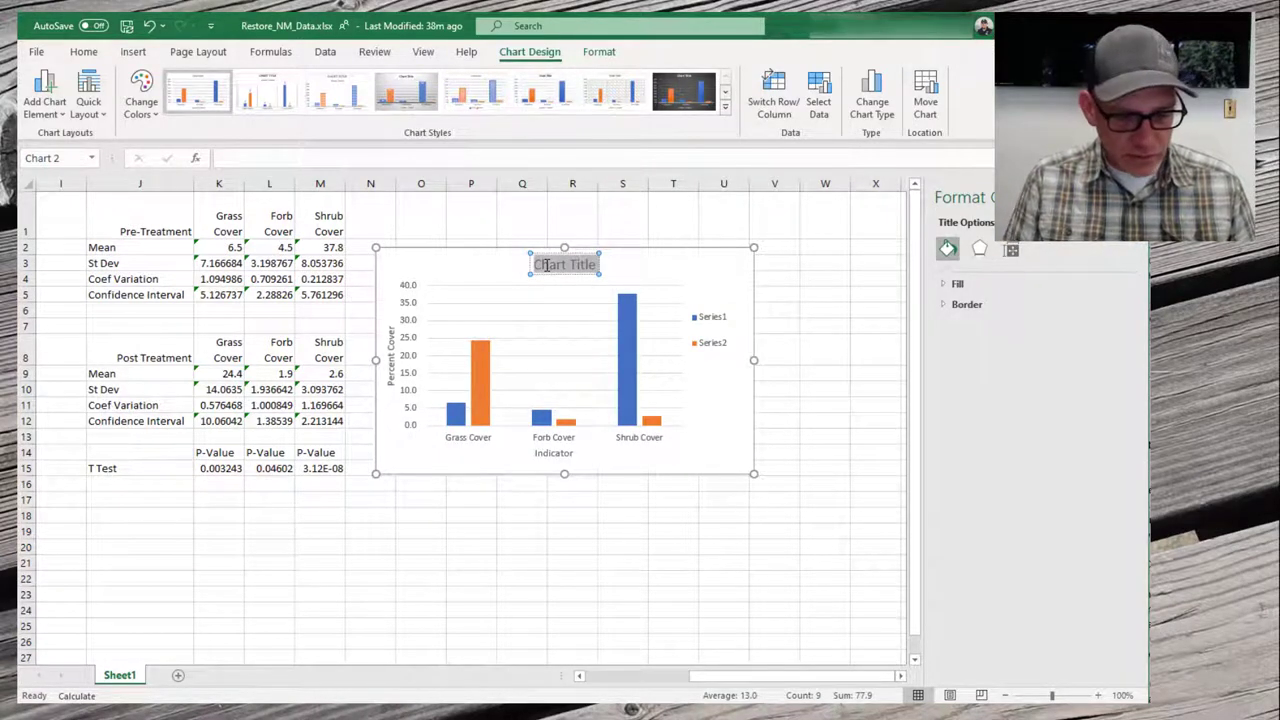
text(Aver)
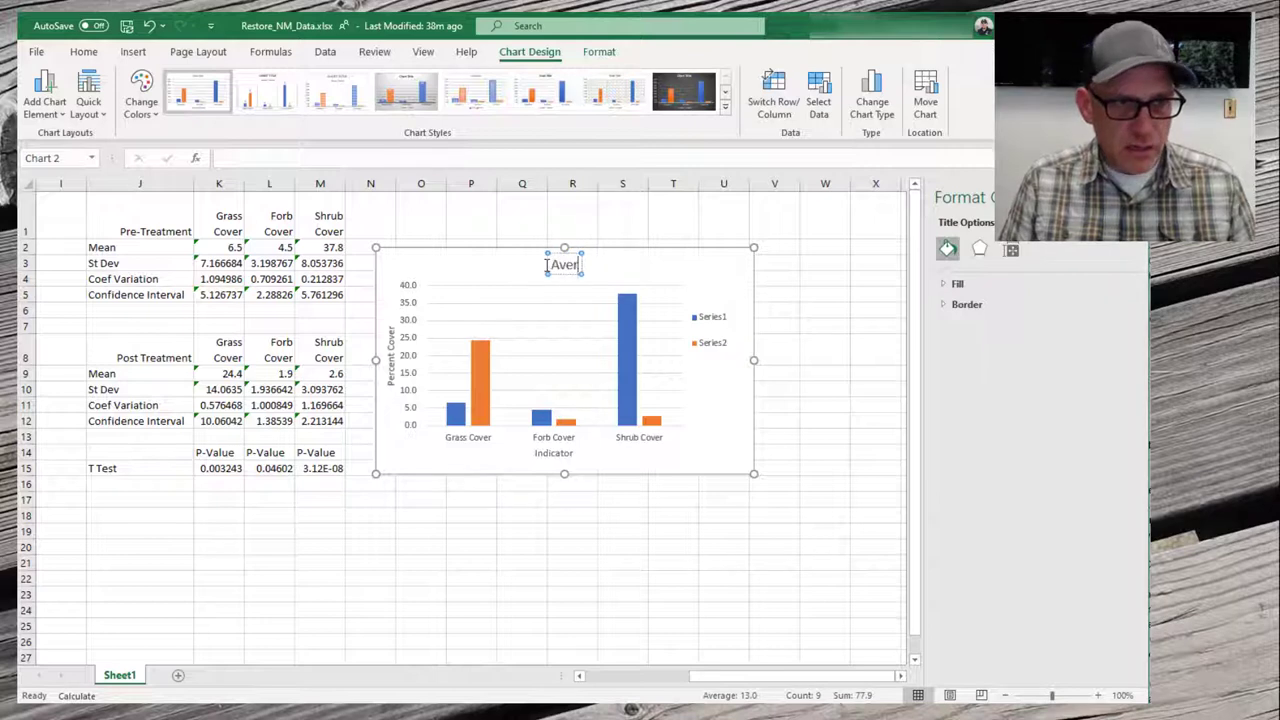
text(age Cover b)
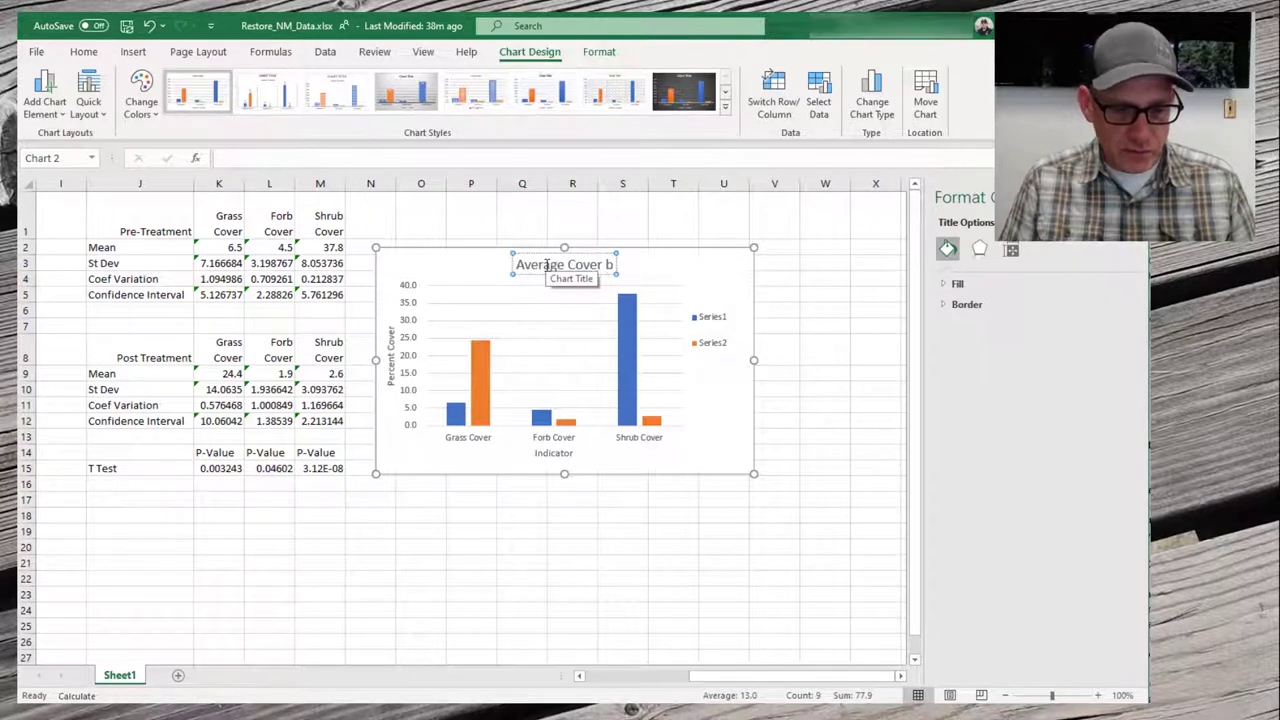
text(y Fundctional Group)
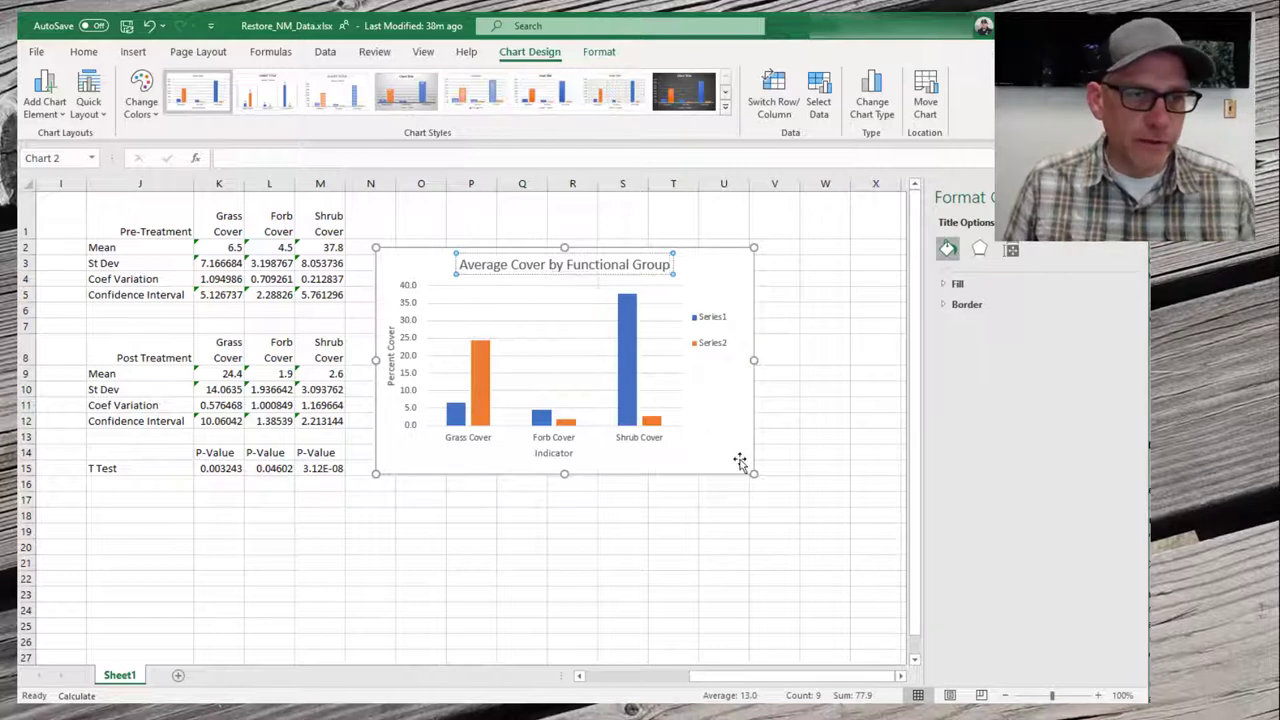
click(722, 437)
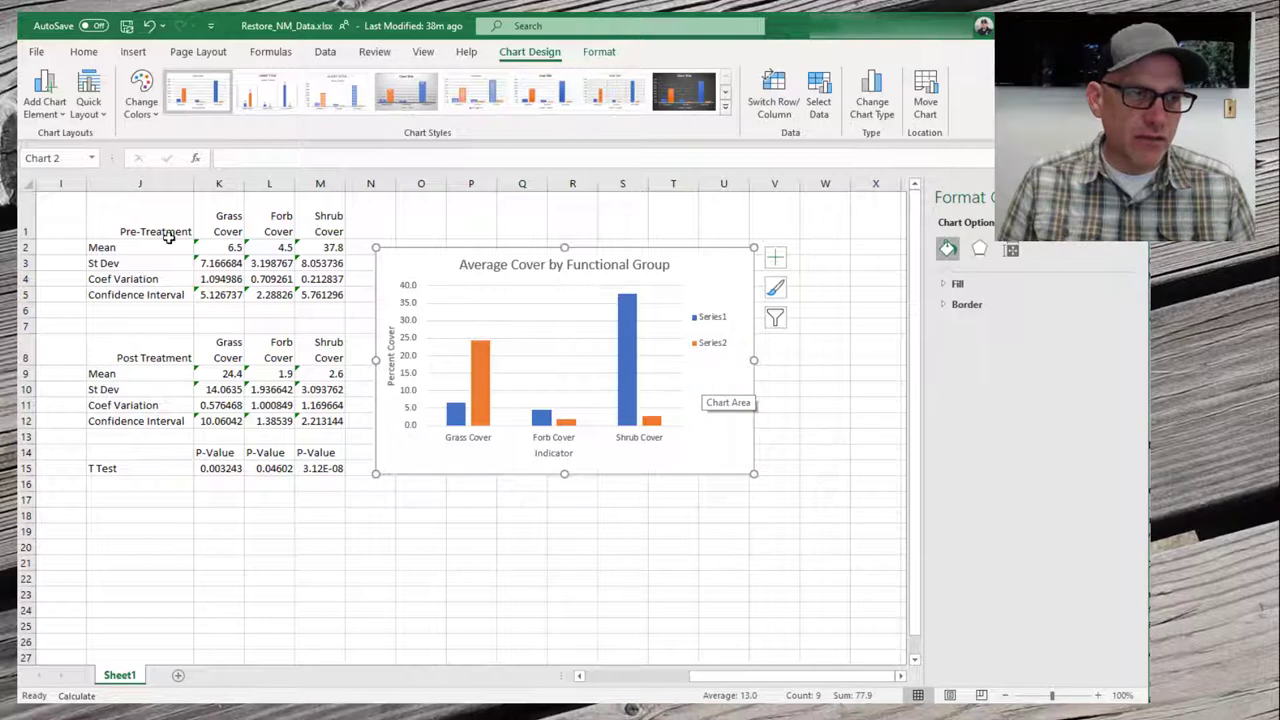
Edit the chart's data source so the first series takes its name from the Pre-Treatment label in cell J1
right_click(706, 368)
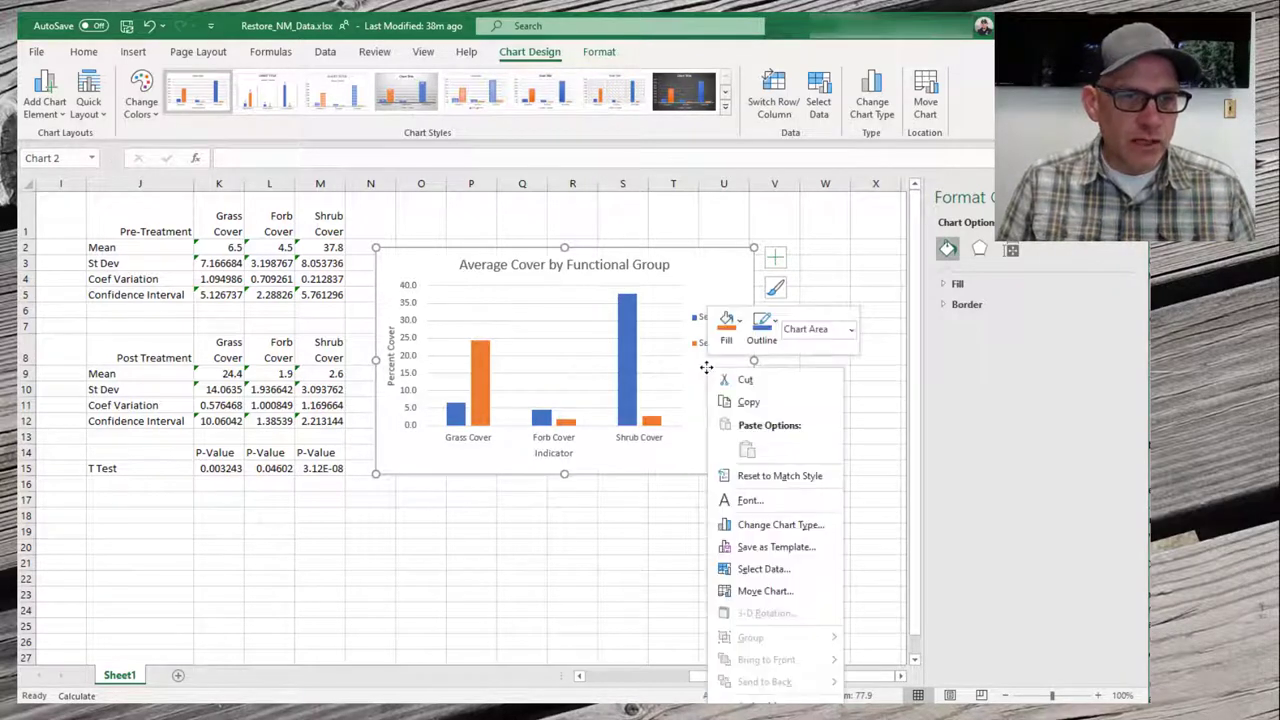
click(757, 569)
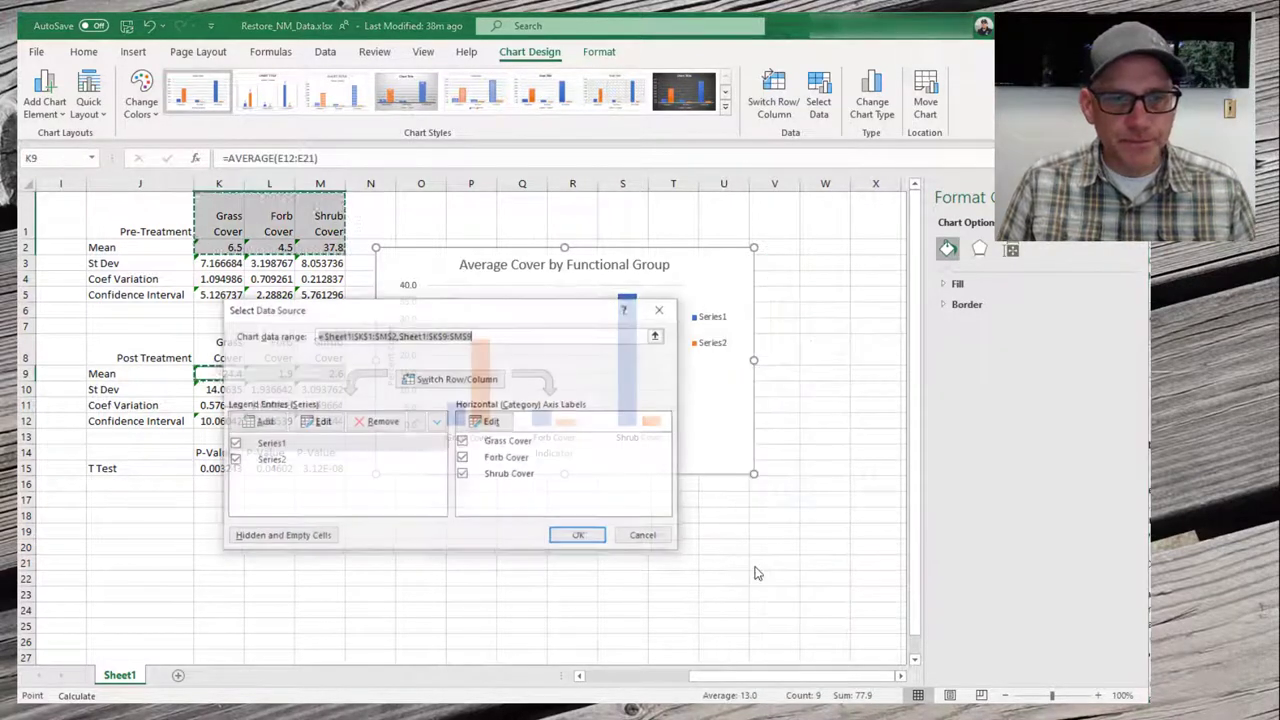
drag(482, 311, 695, 384)
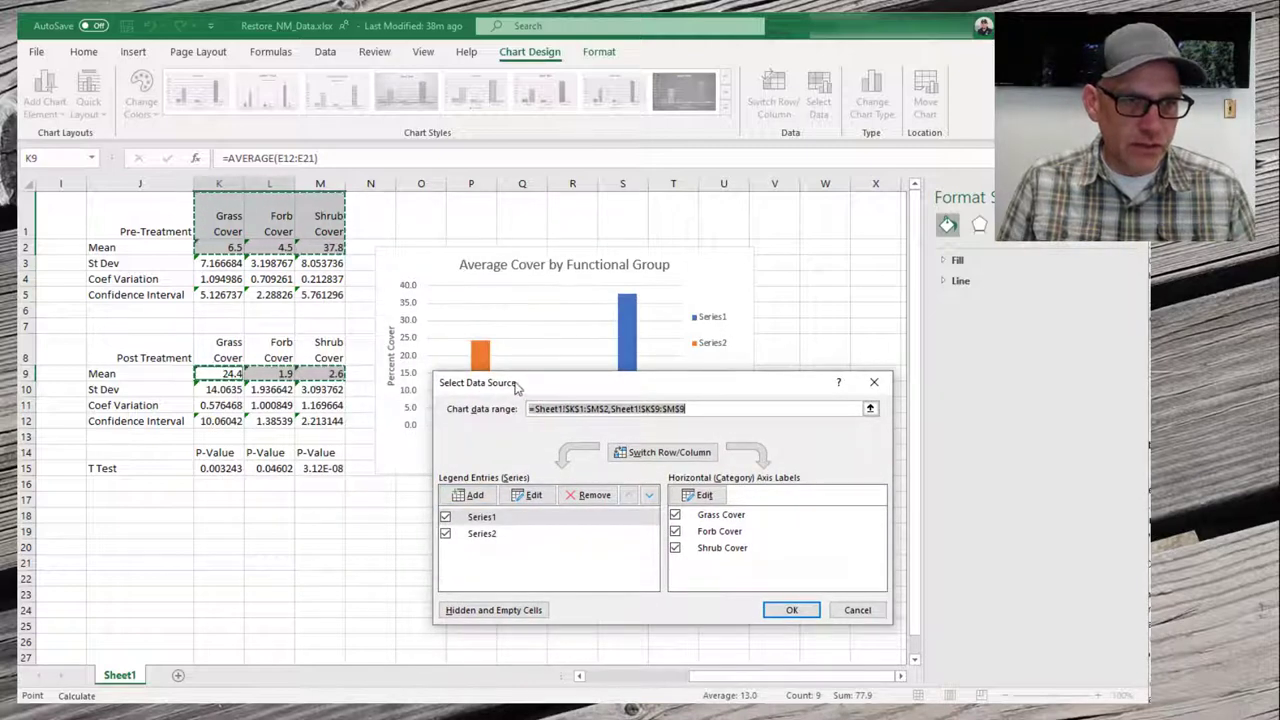
drag(470, 383, 487, 408)
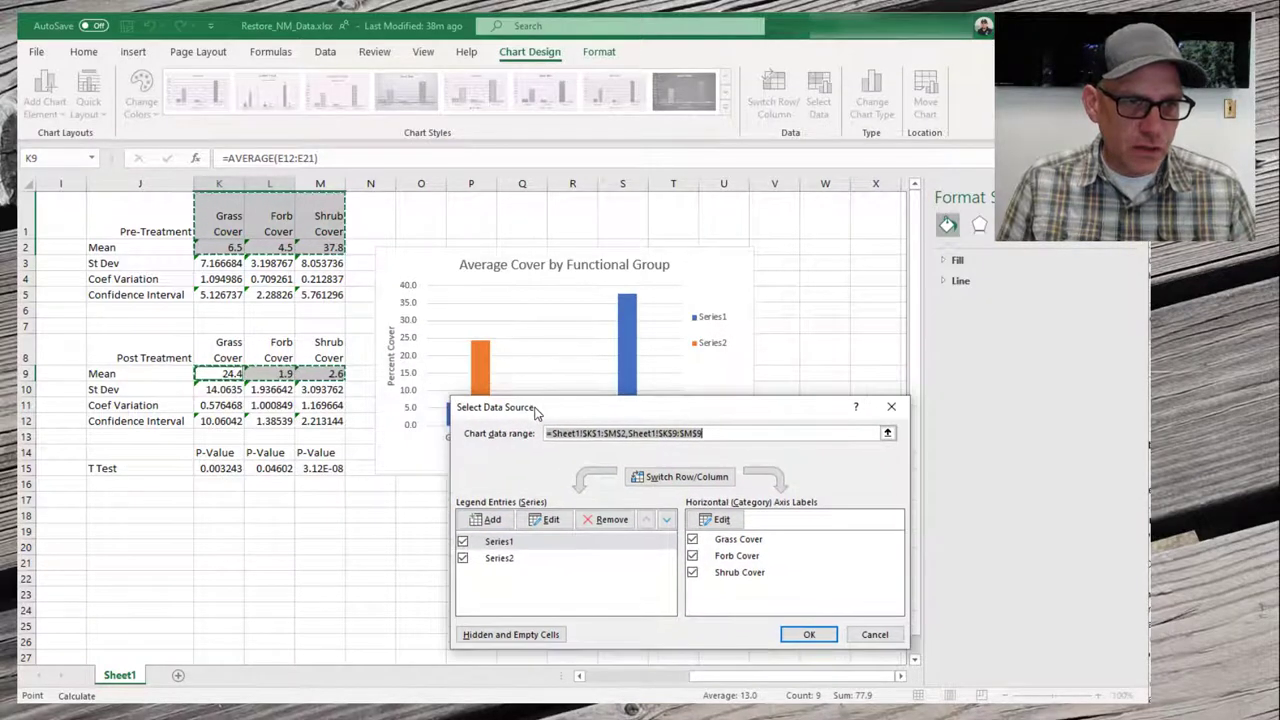
click(508, 543)
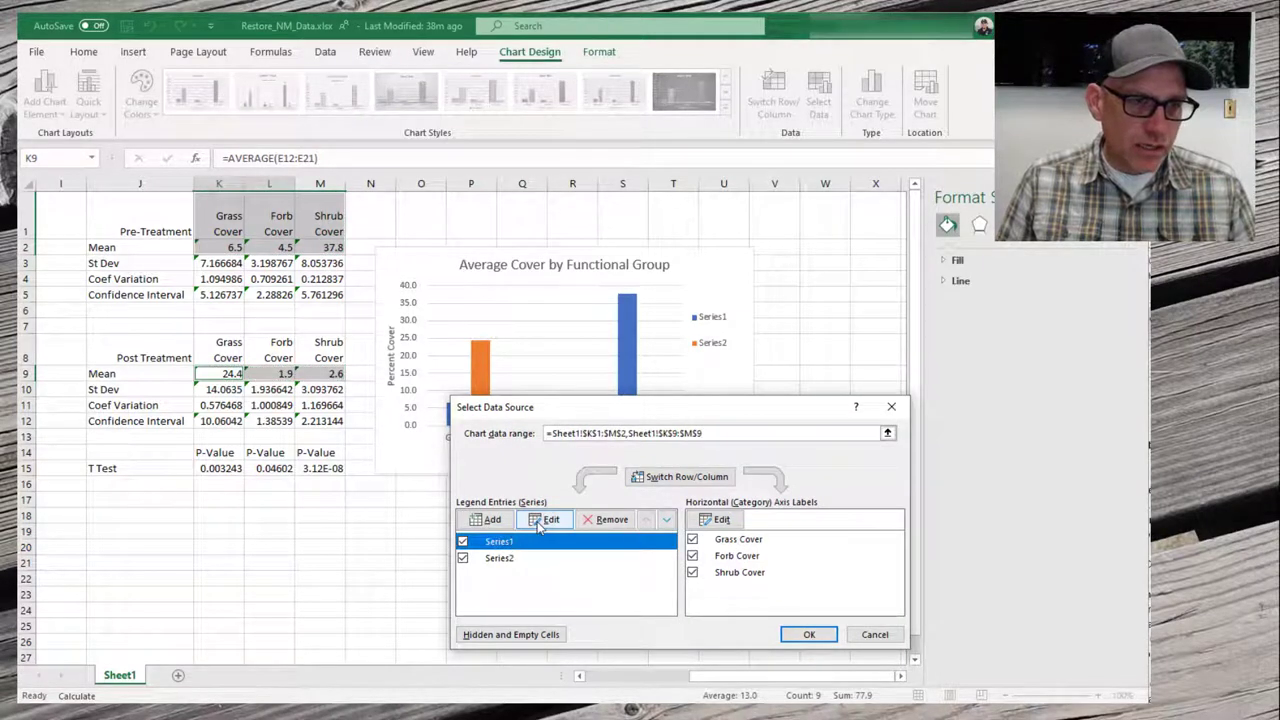
click(540, 520)
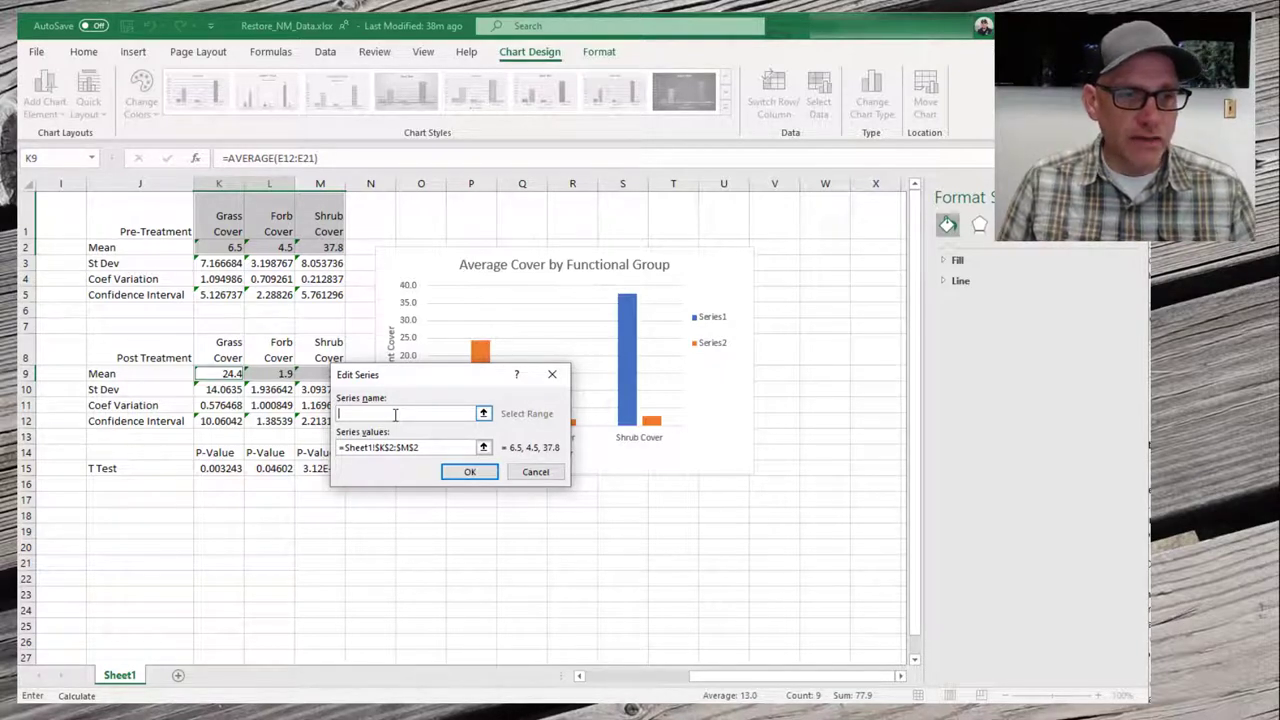
click(483, 414)
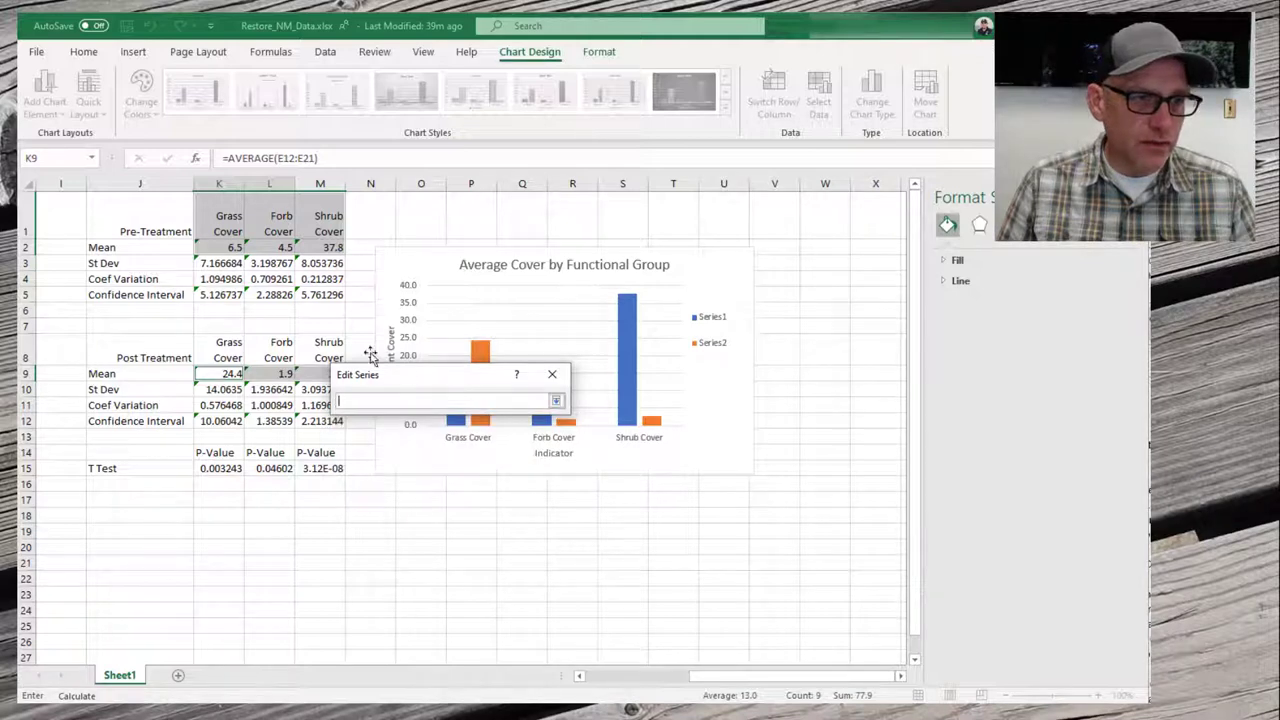
click(158, 229)
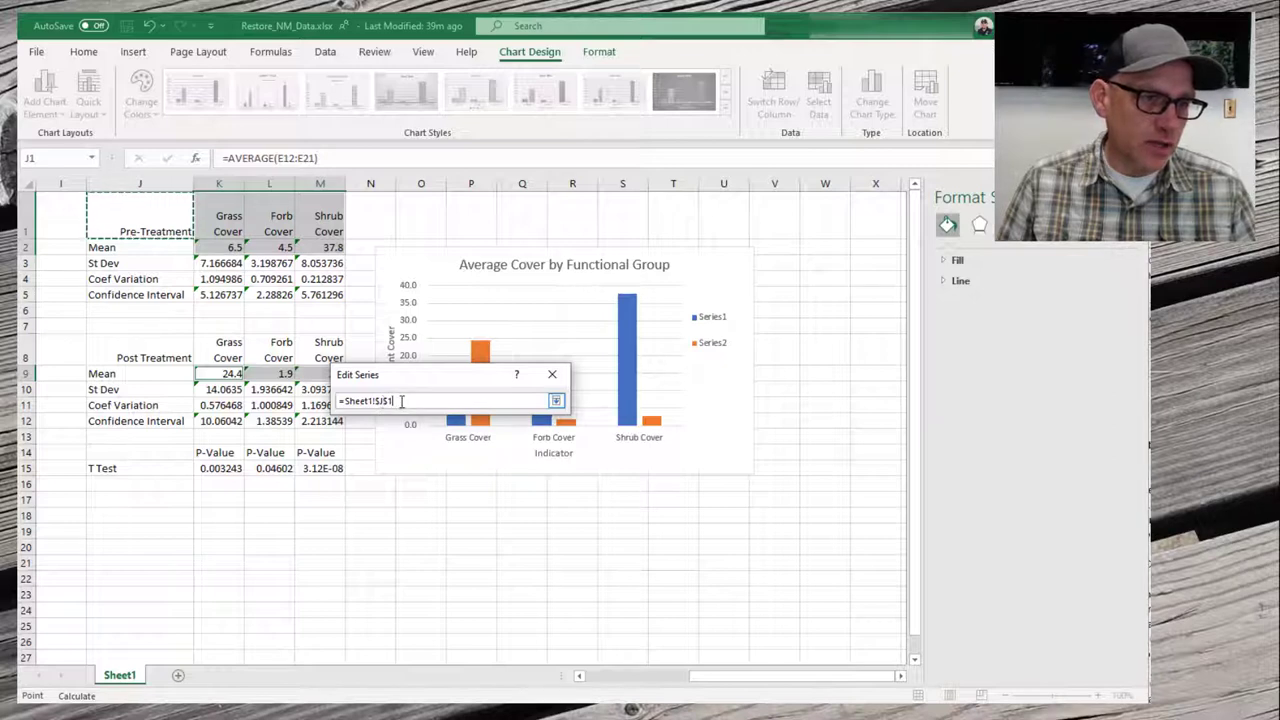
click(556, 401)
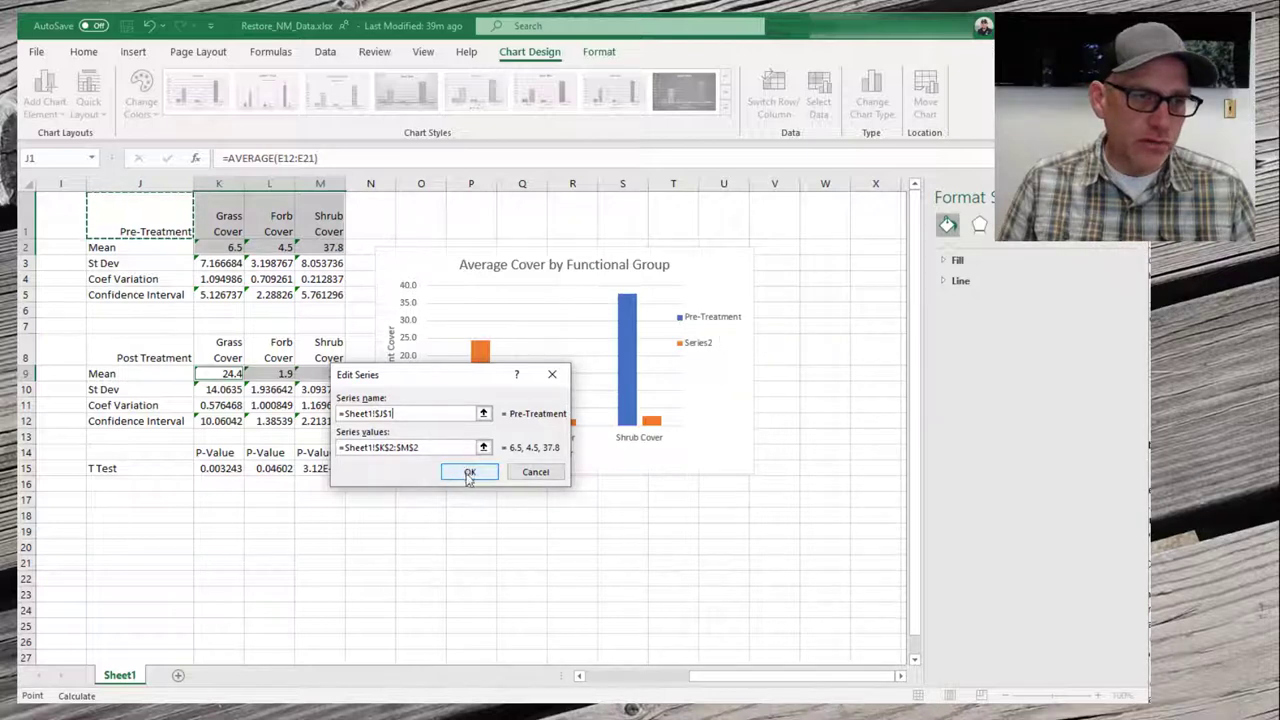
click(450, 477)
Name the second chart series from the Post Treatment label in cell J8 and apply the data source changes
click(497, 560)
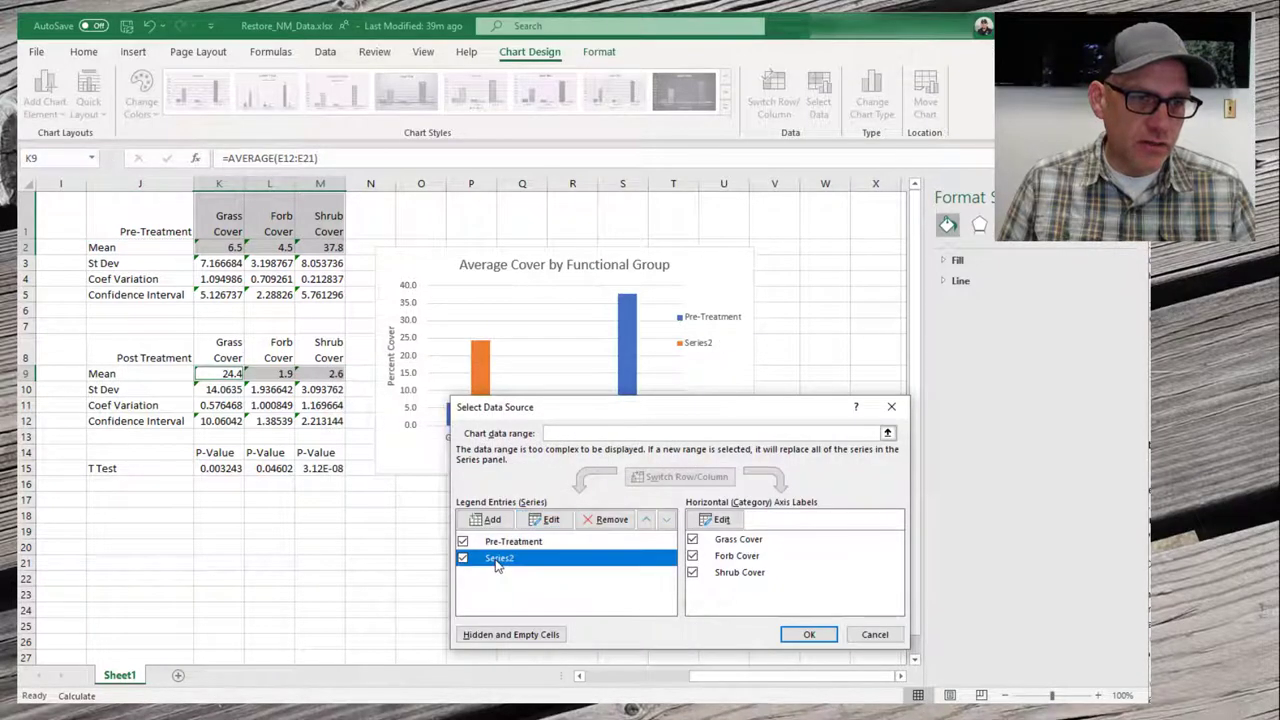
click(544, 520)
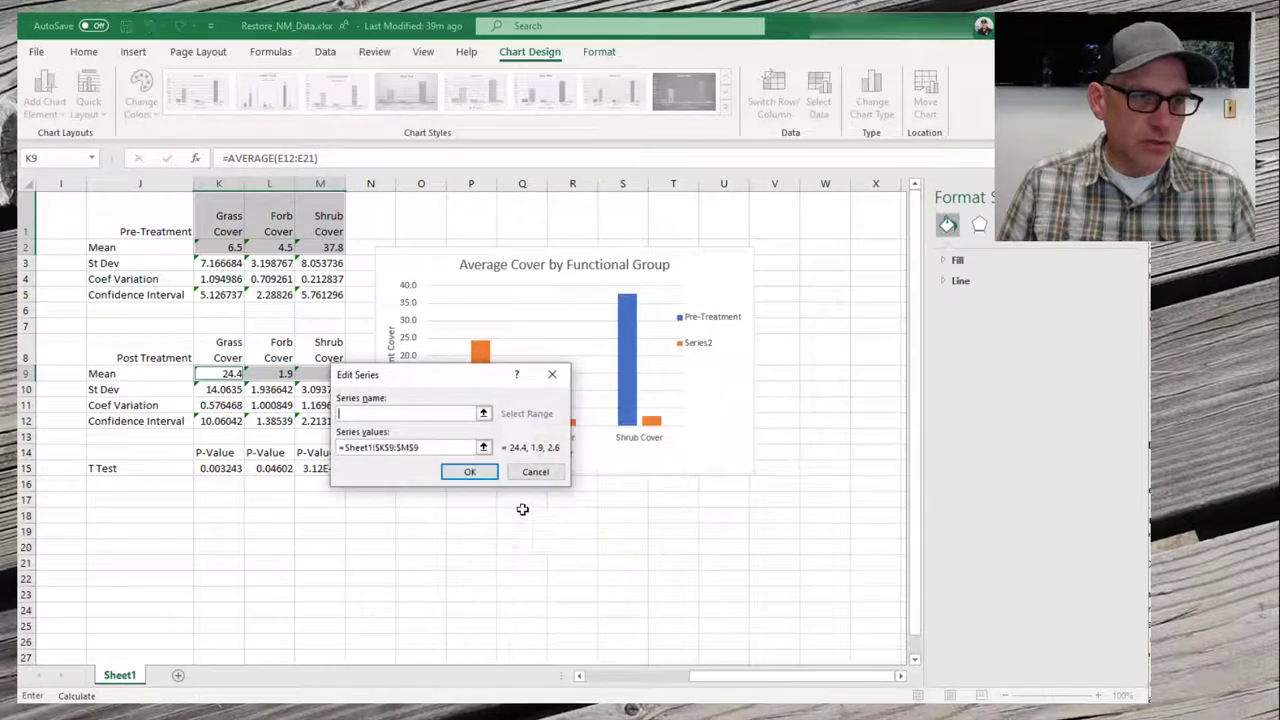
click(486, 412)
click(175, 358)
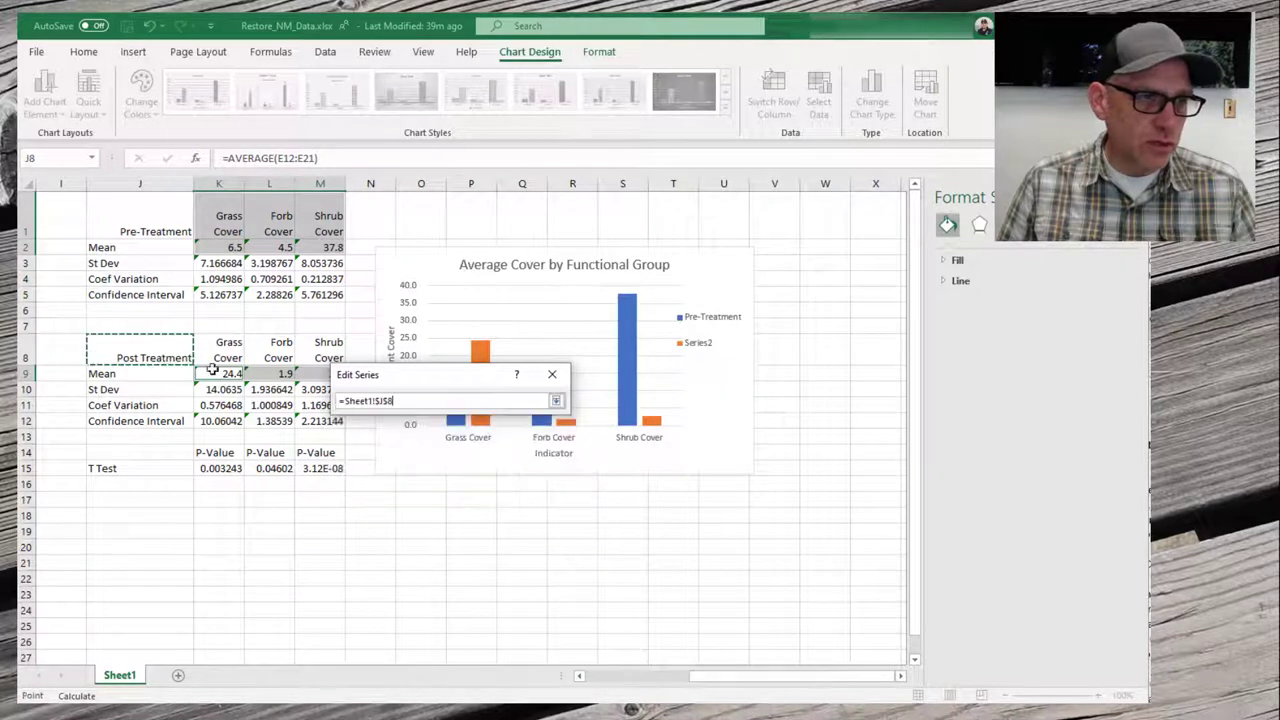
click(557, 401)
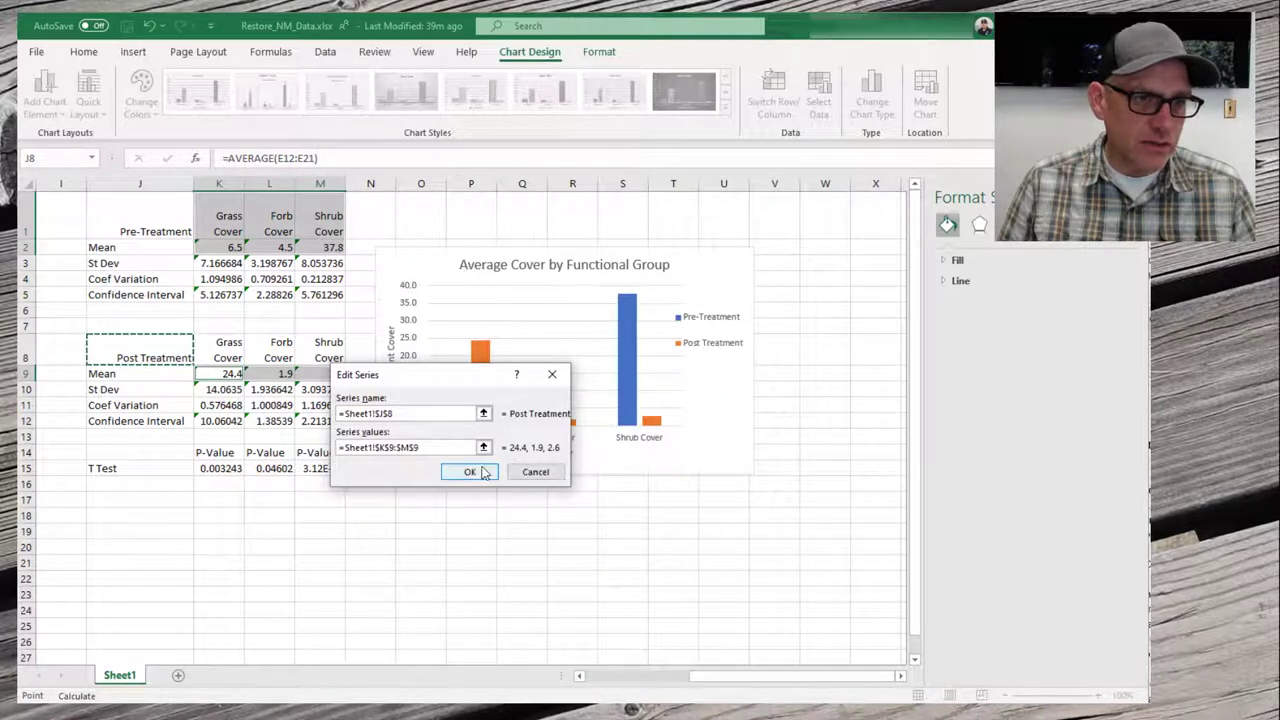
click(476, 474)
click(808, 634)
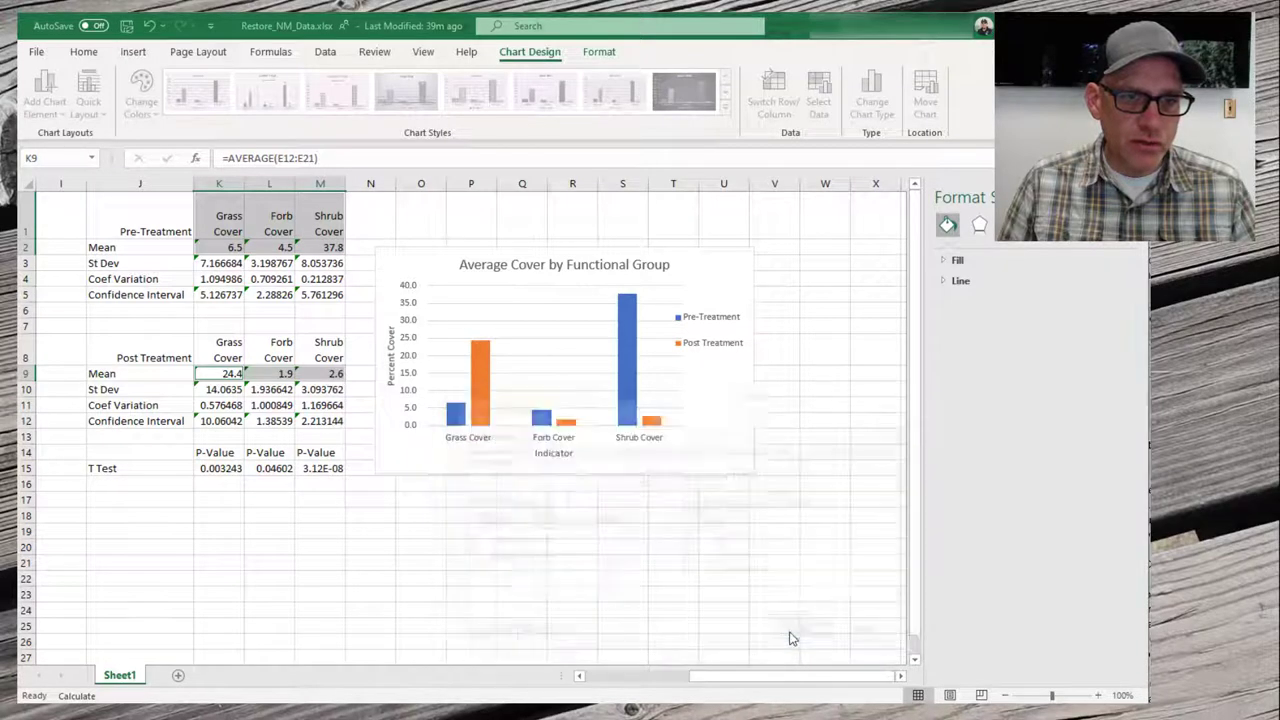
Move the chart legend slightly lower beside the plot area
click(720, 350)
click(720, 350)
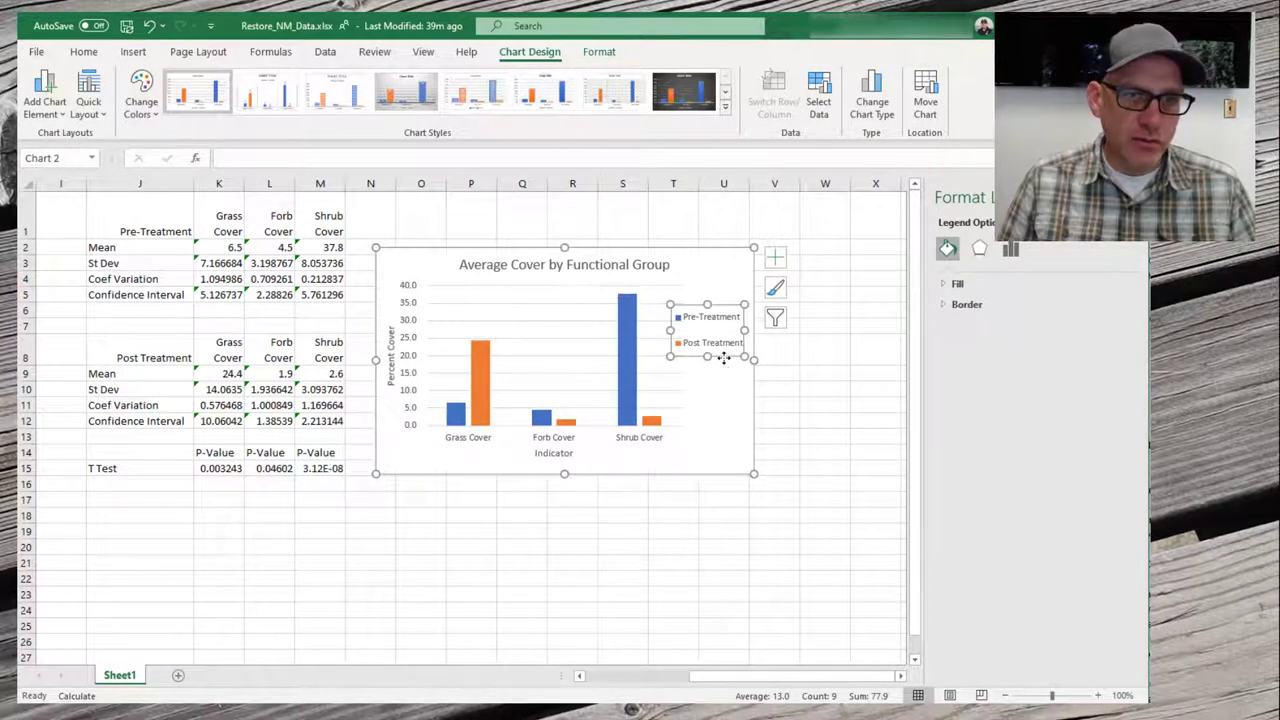
drag(724, 366, 724, 374)
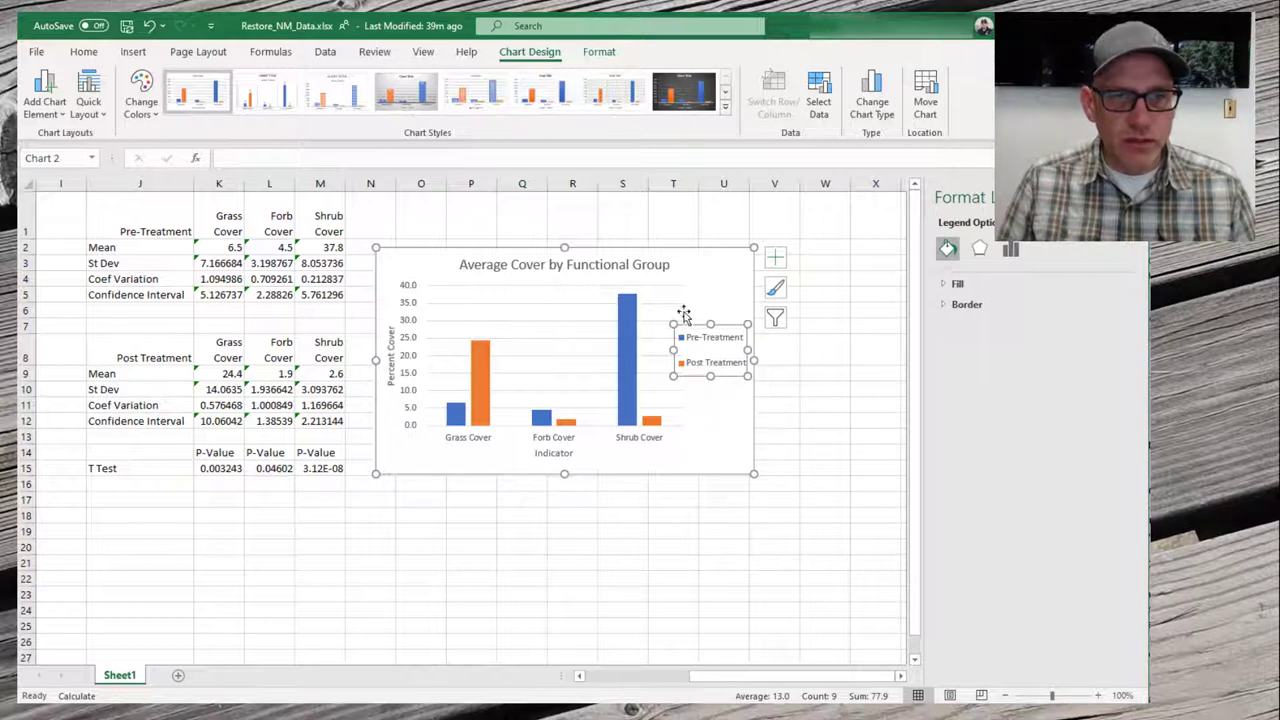
click(724, 418)
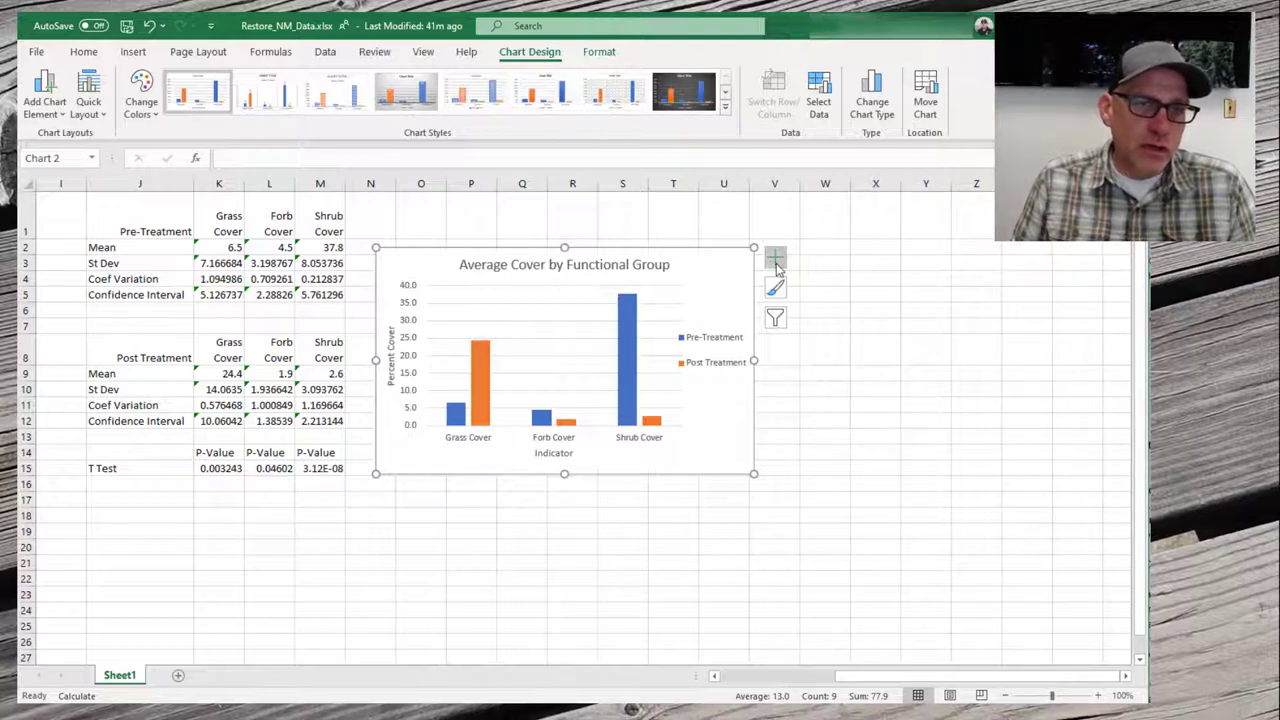
Add error bars to the Pre-Treatment series only, using a custom error amount
click(776, 259)
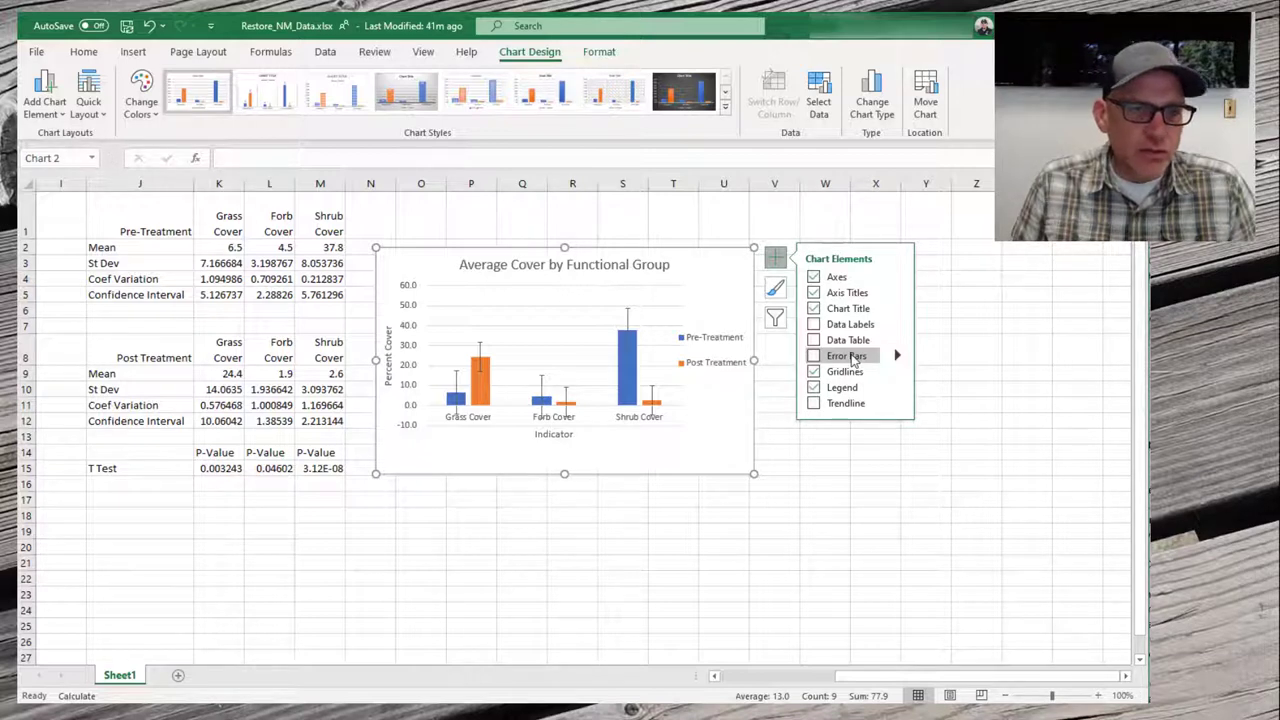
click(846, 357)
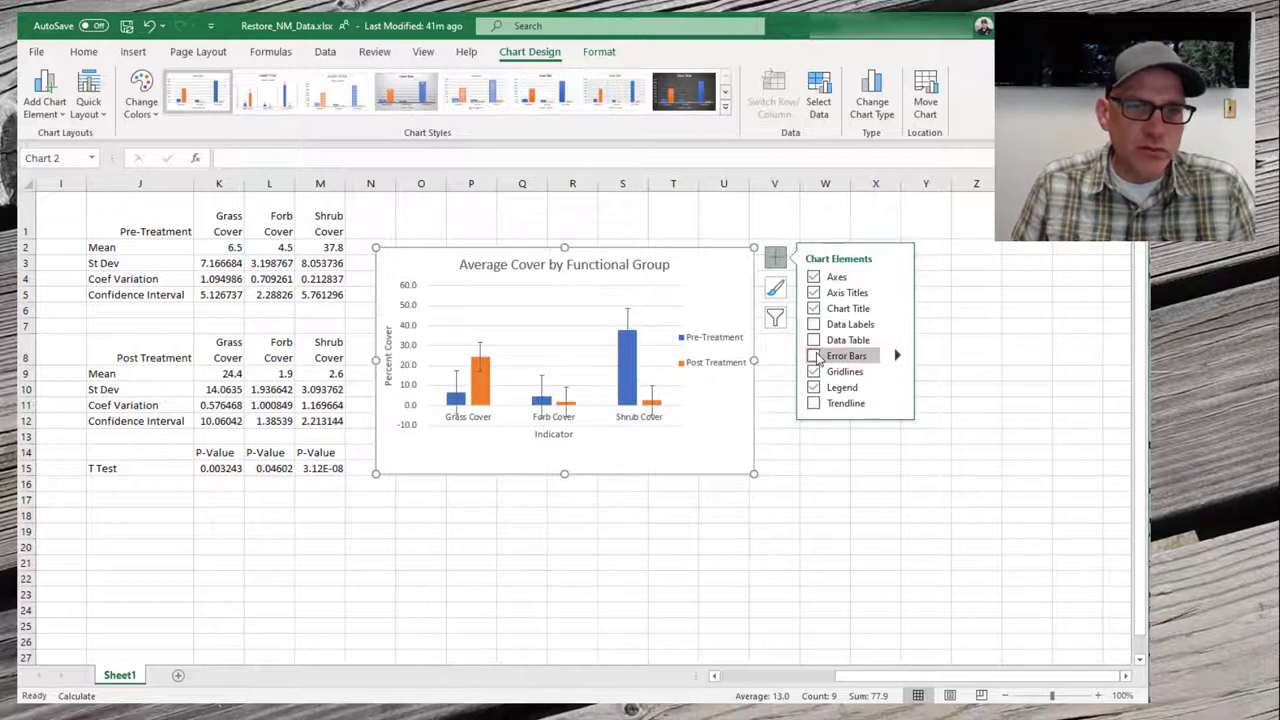
click(897, 358)
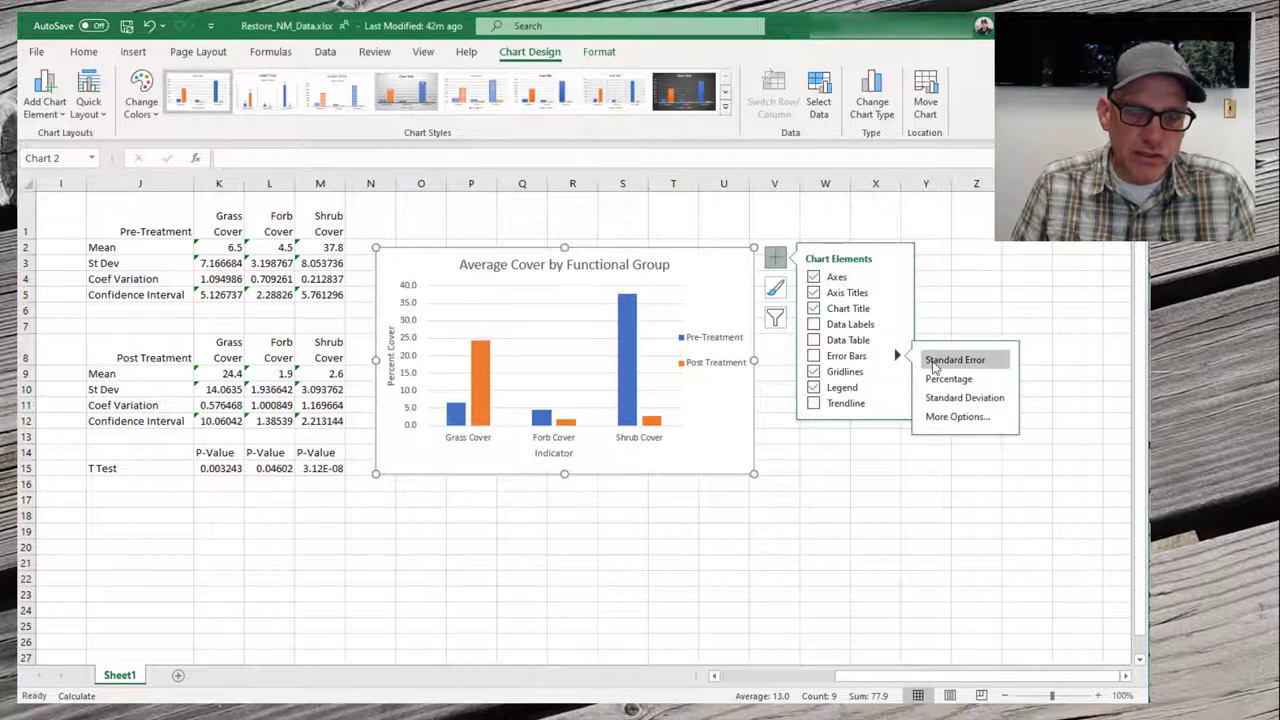
click(940, 418)
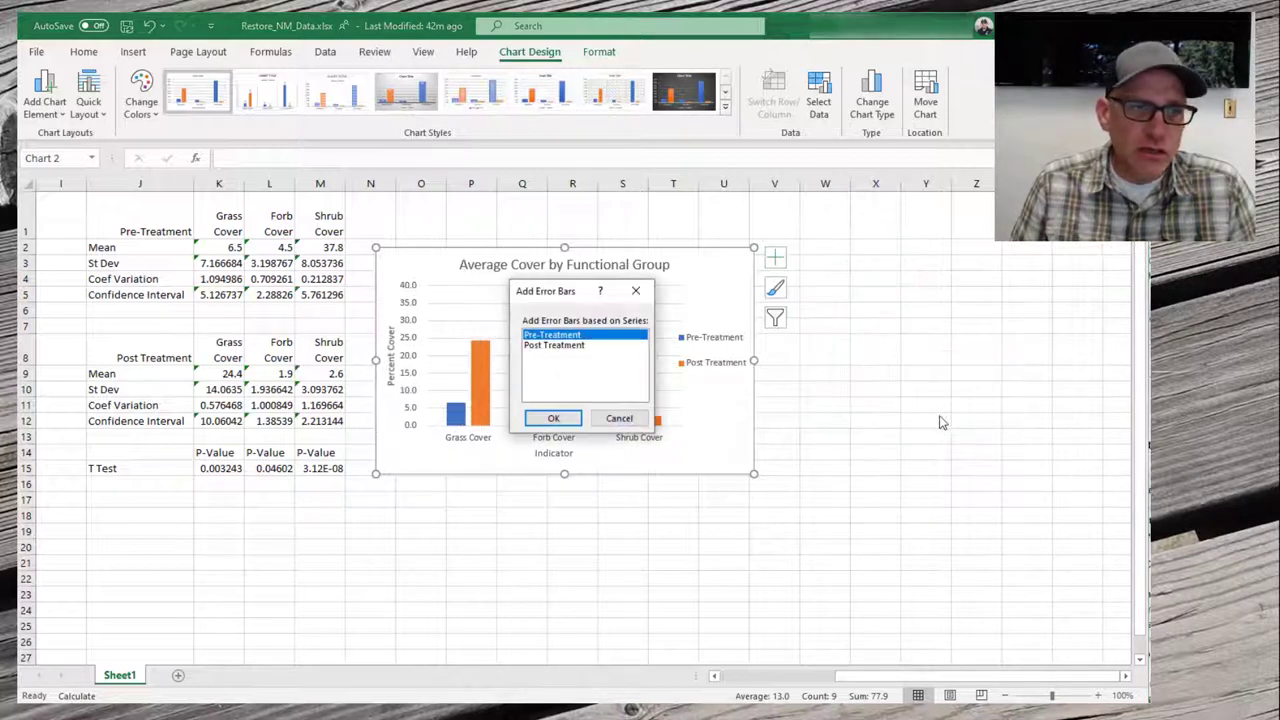
click(555, 420)
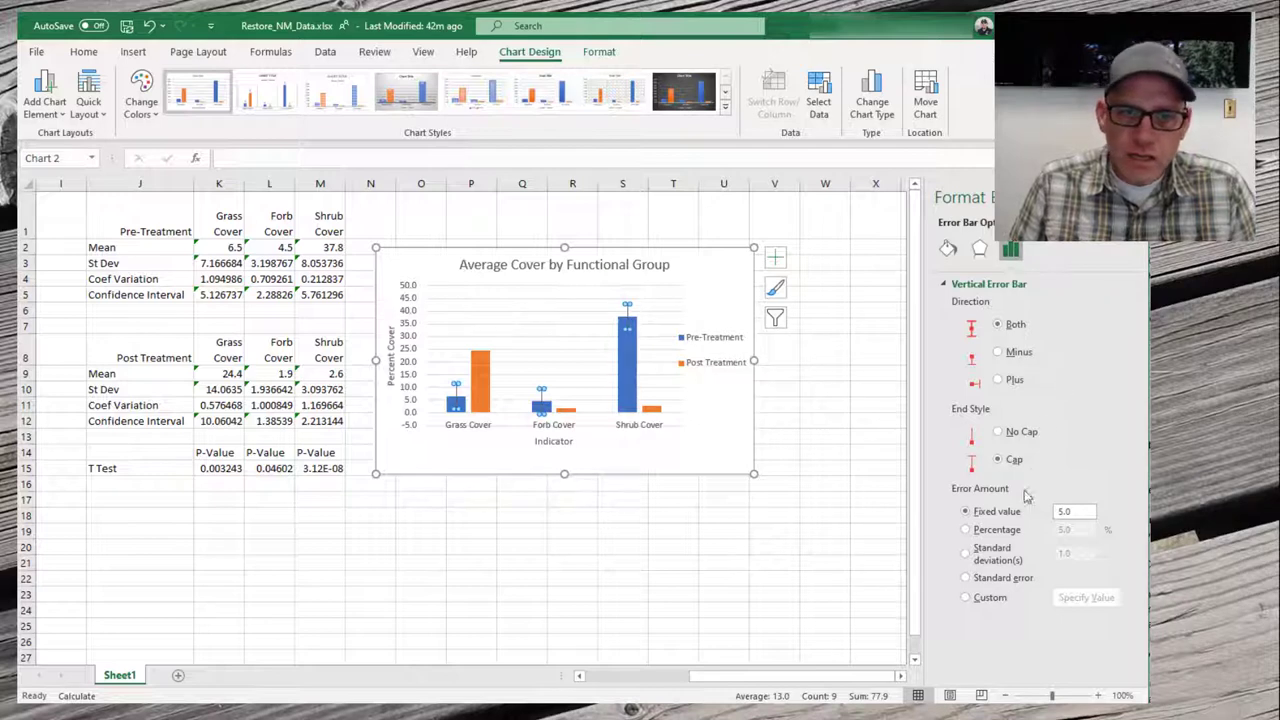
click(967, 599)
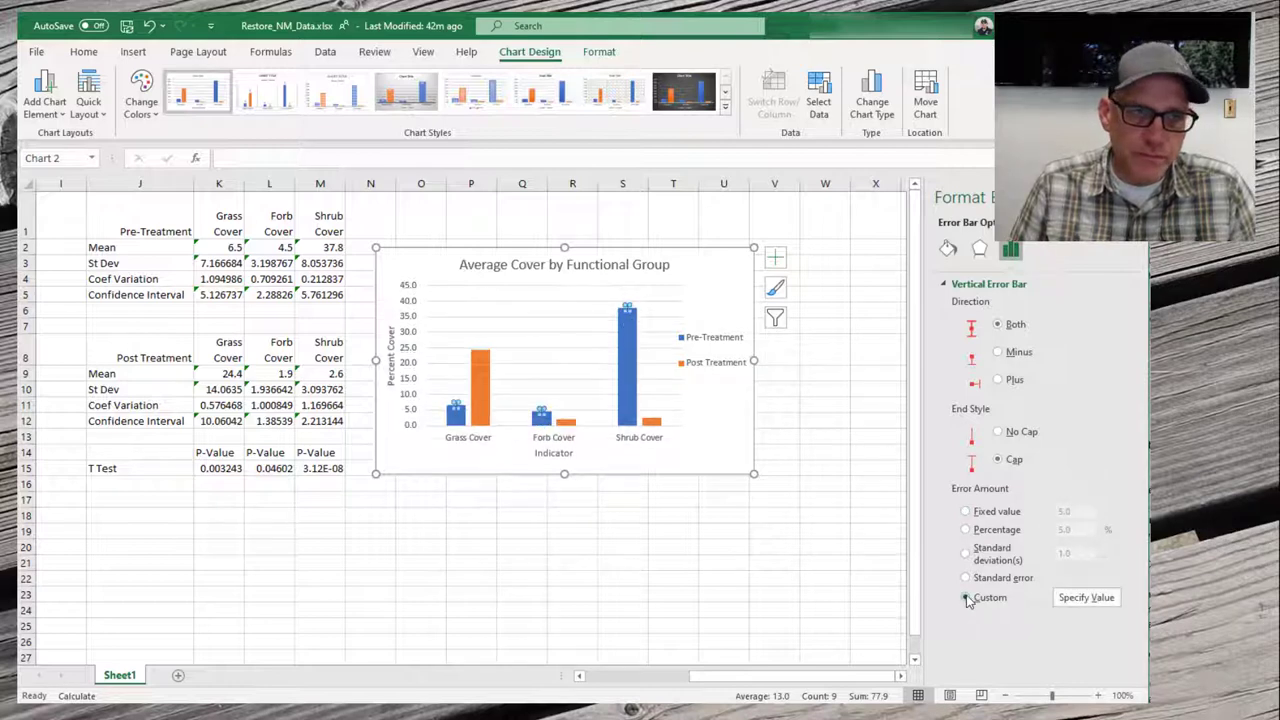
Set both the positive and negative error values of the Pre-Treatment bars to the confidence intervals in K5:M5
click(1097, 598)
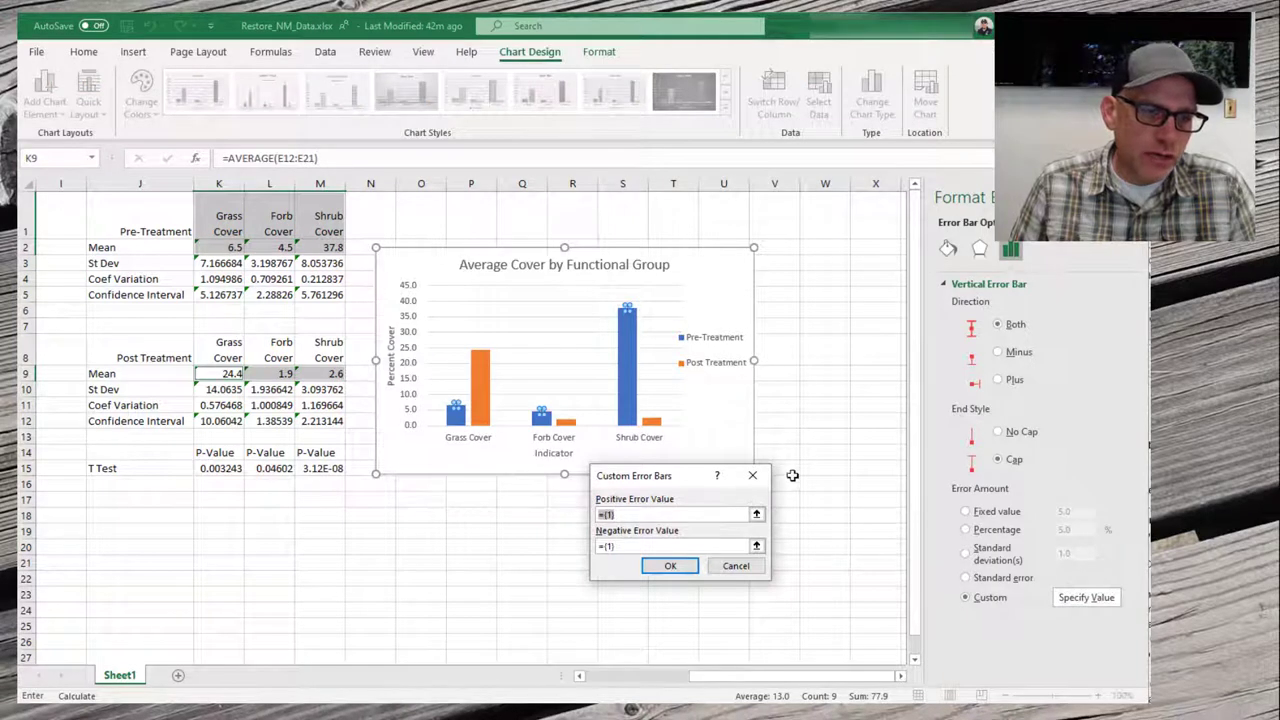
click(757, 515)
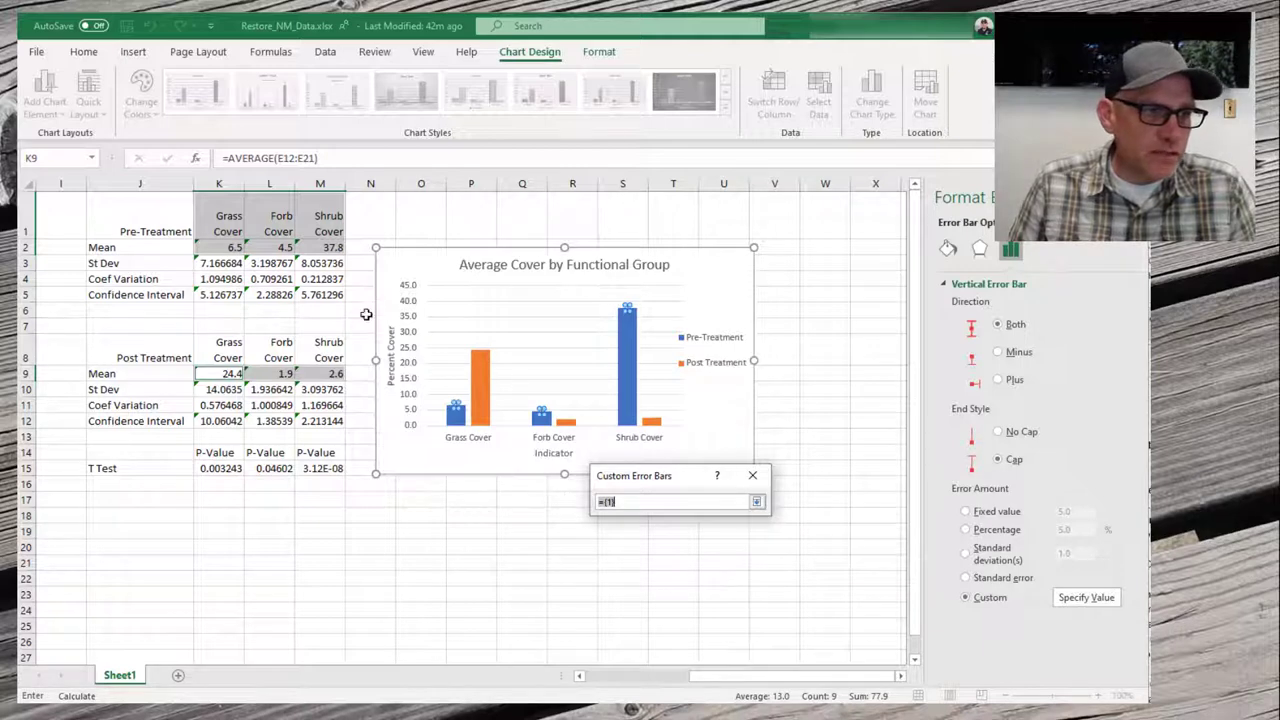
drag(217, 297, 311, 296)
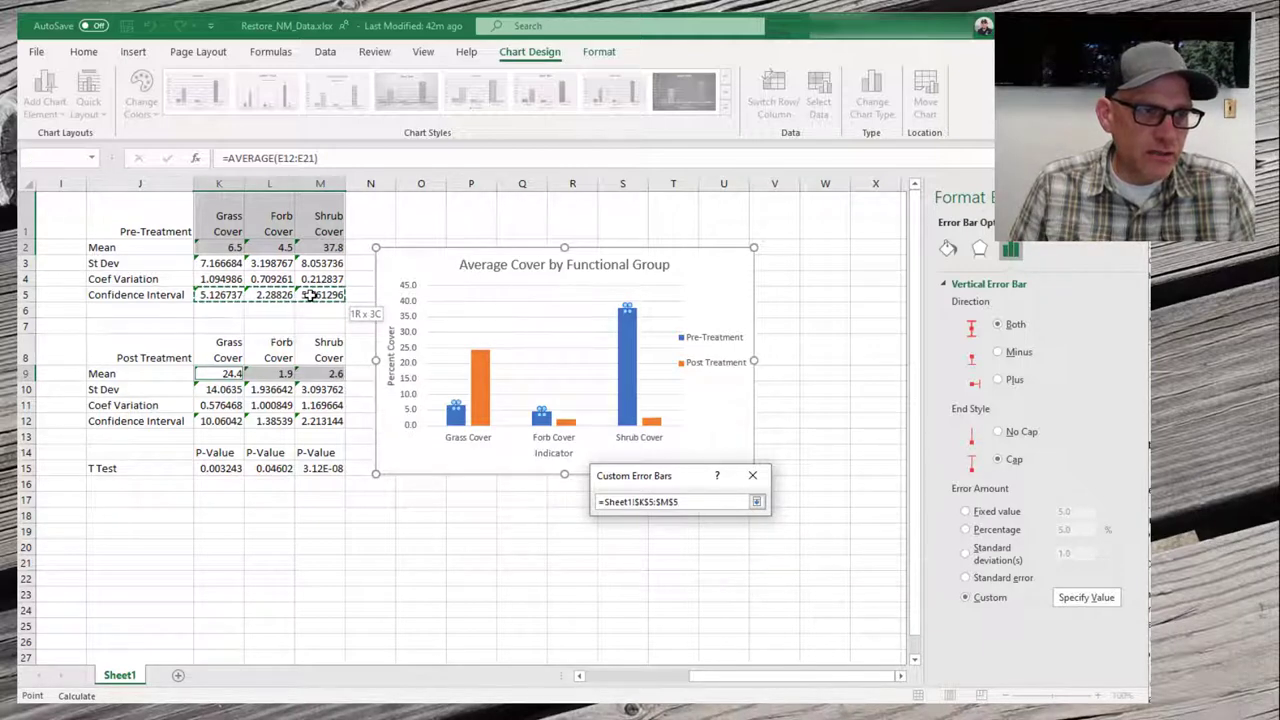
click(757, 503)
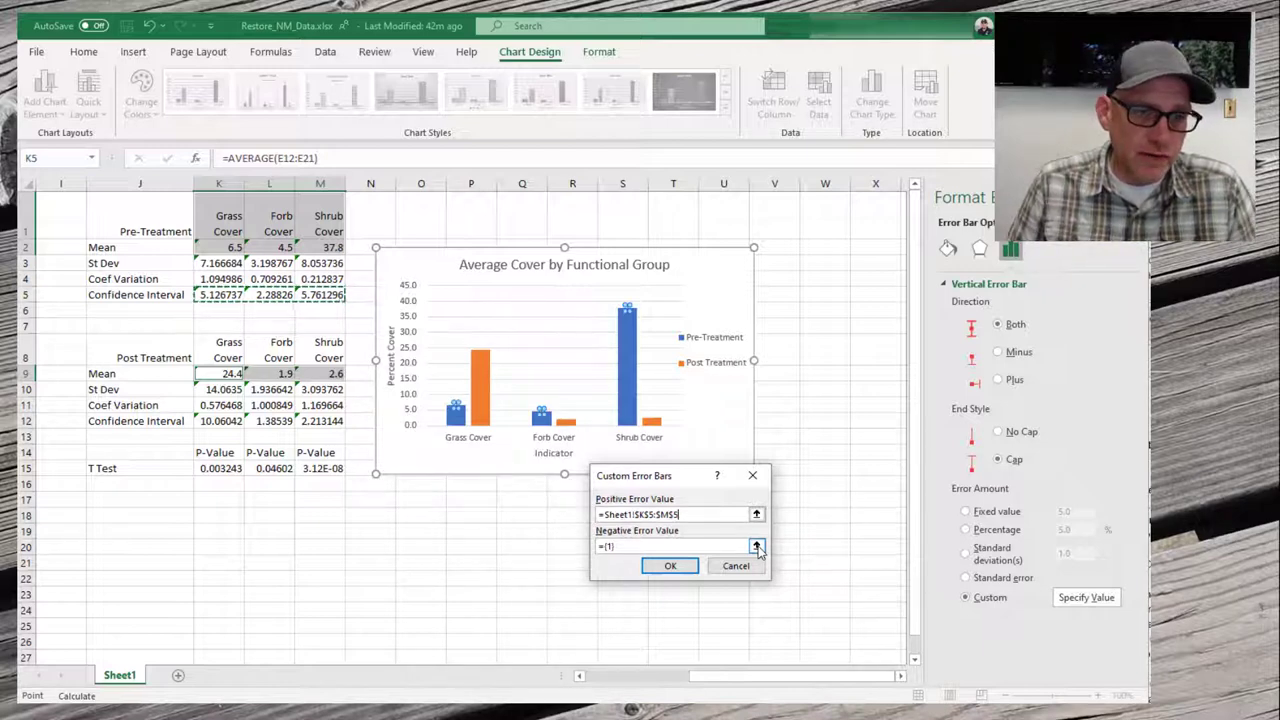
click(757, 547)
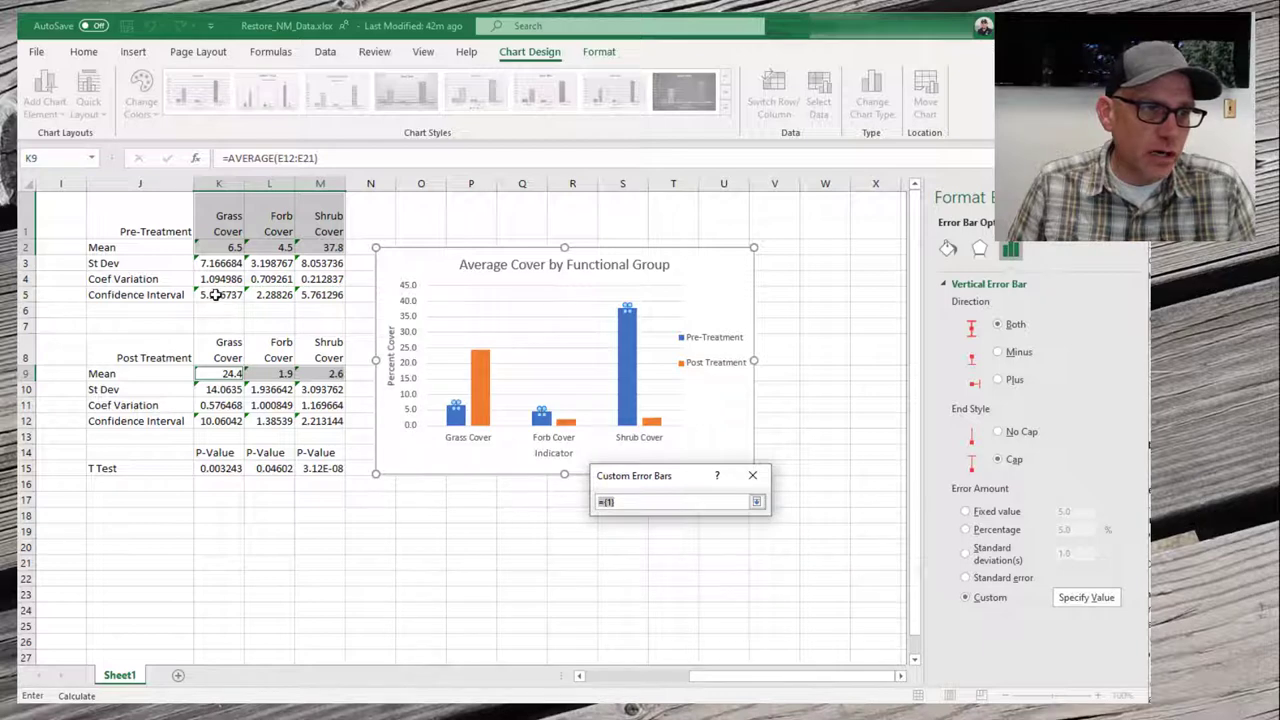
drag(224, 298, 318, 298)
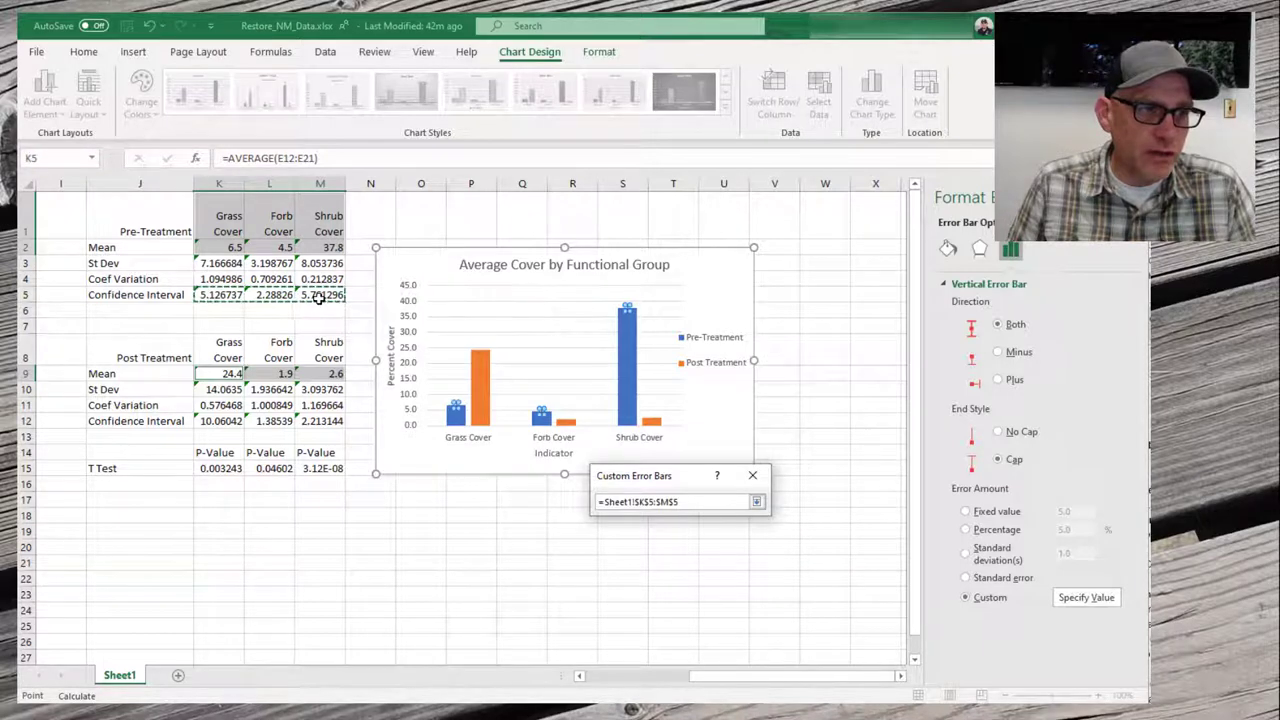
click(757, 502)
click(672, 566)
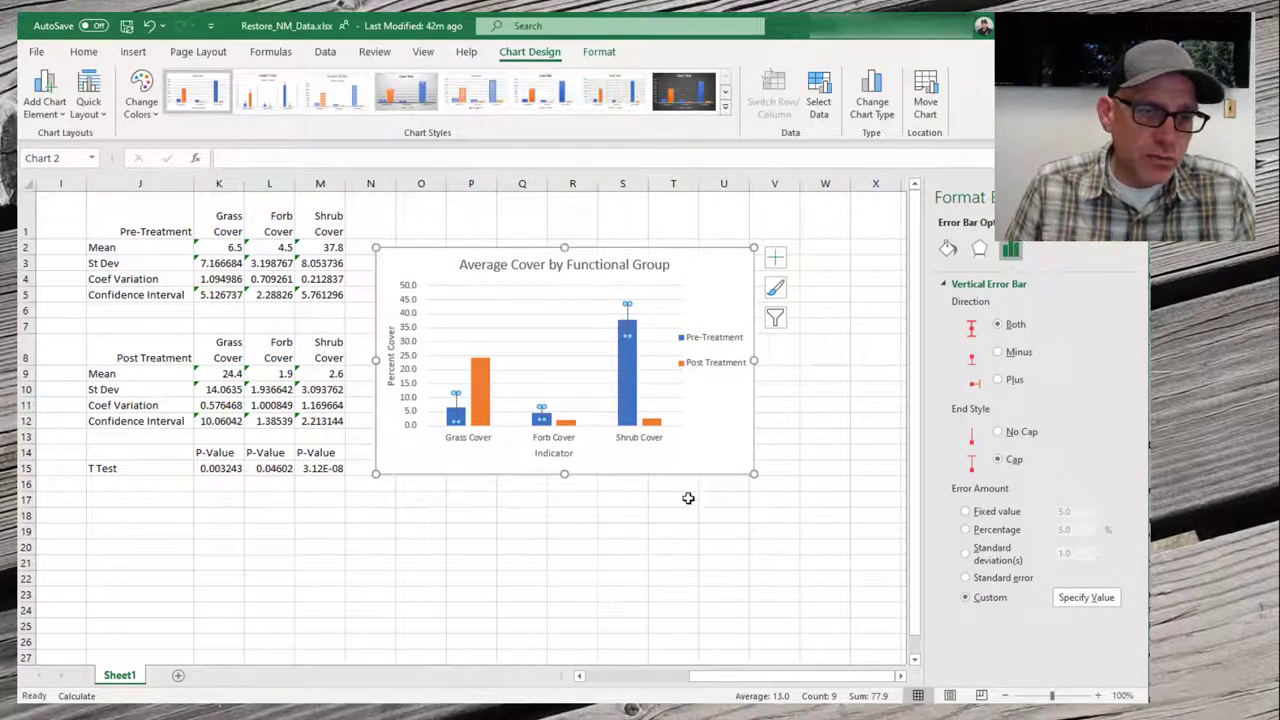
Add error bars to the Post Treatment series of the chart, using a custom error amount
click(701, 437)
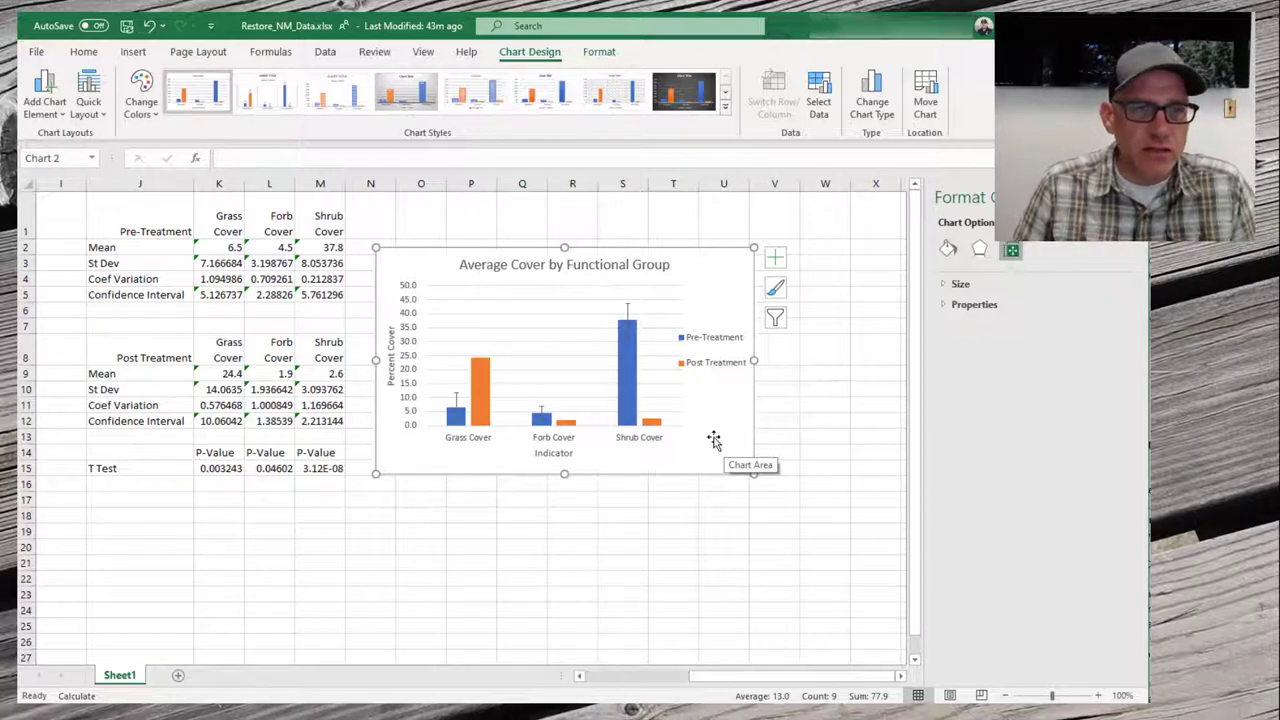
click(778, 262)
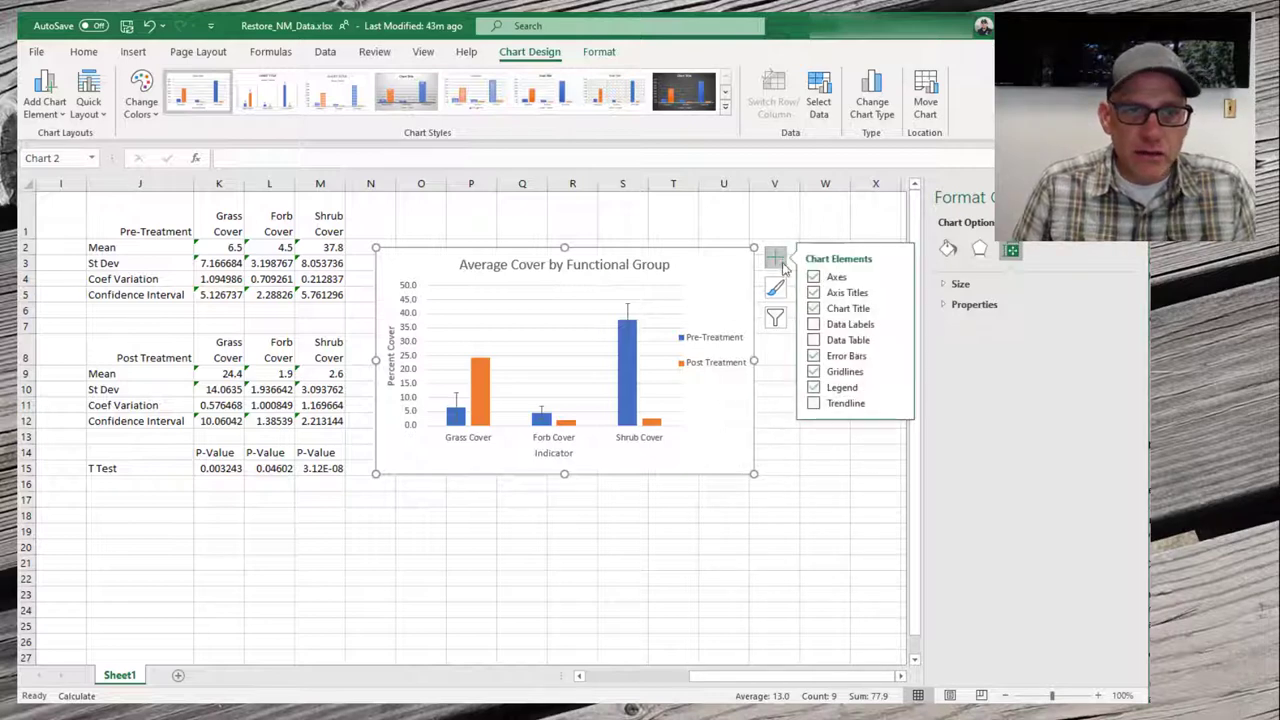
click(897, 357)
click(928, 417)
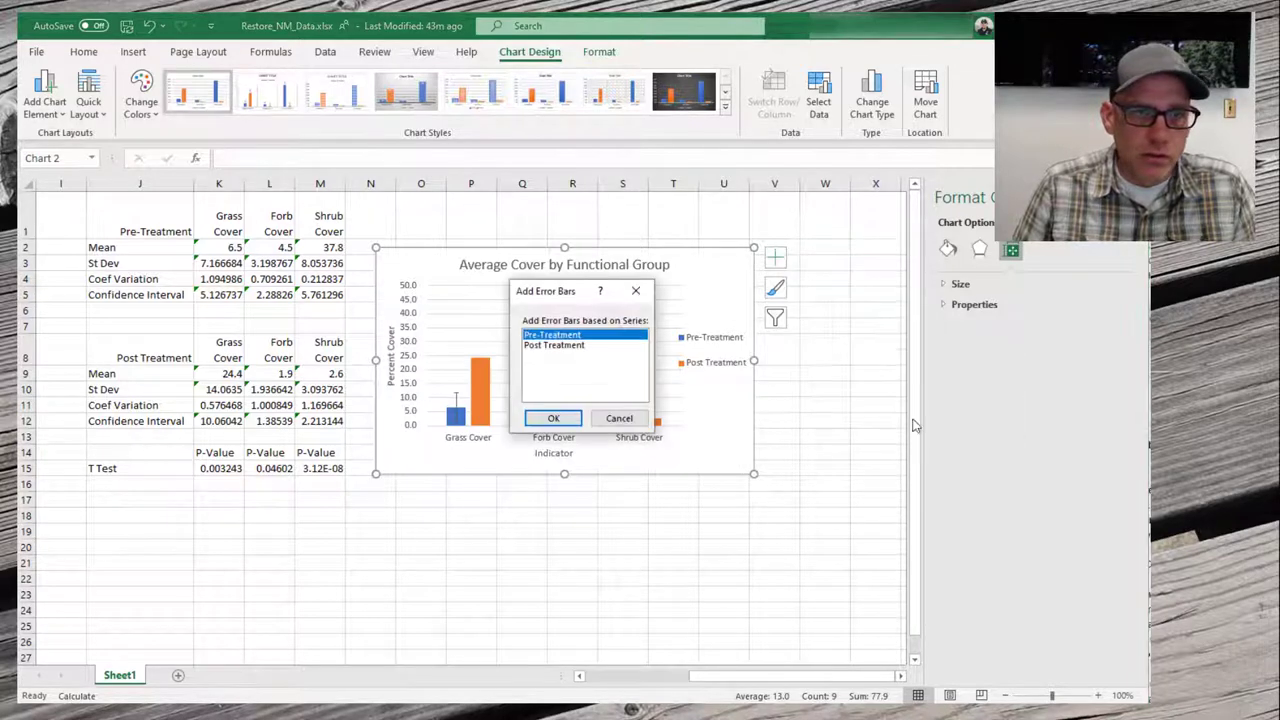
click(553, 418)
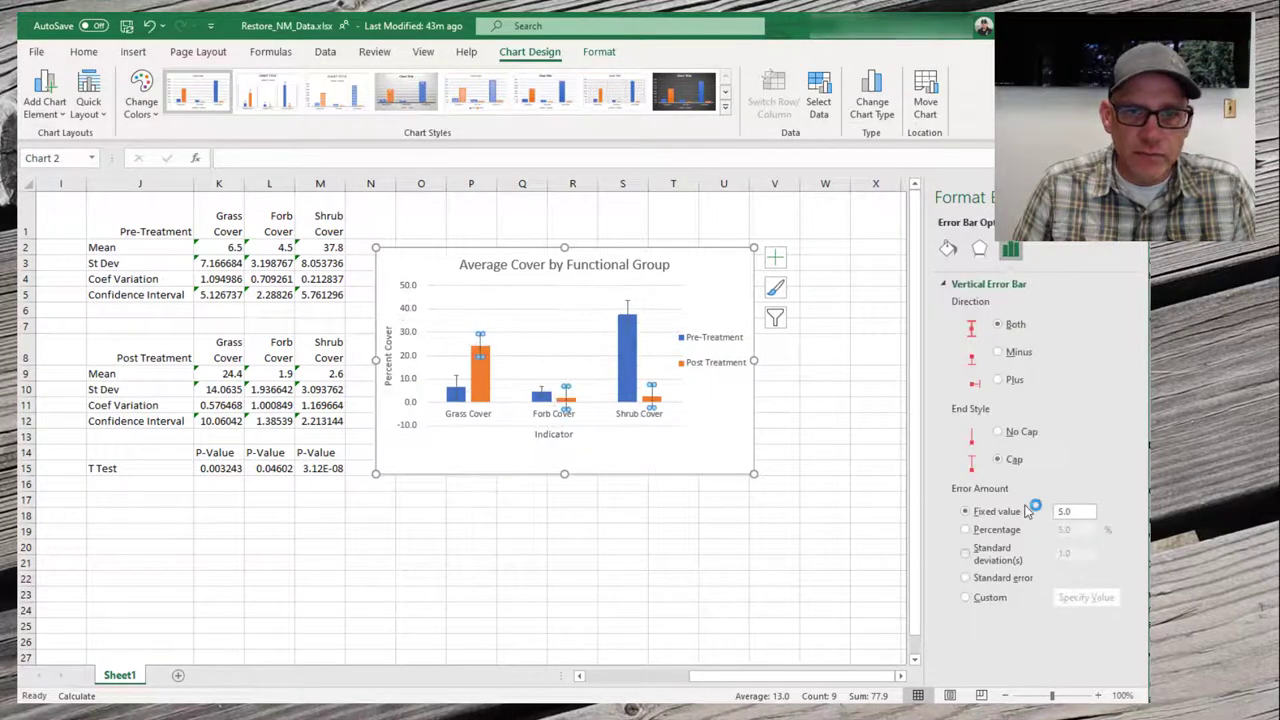
click(966, 598)
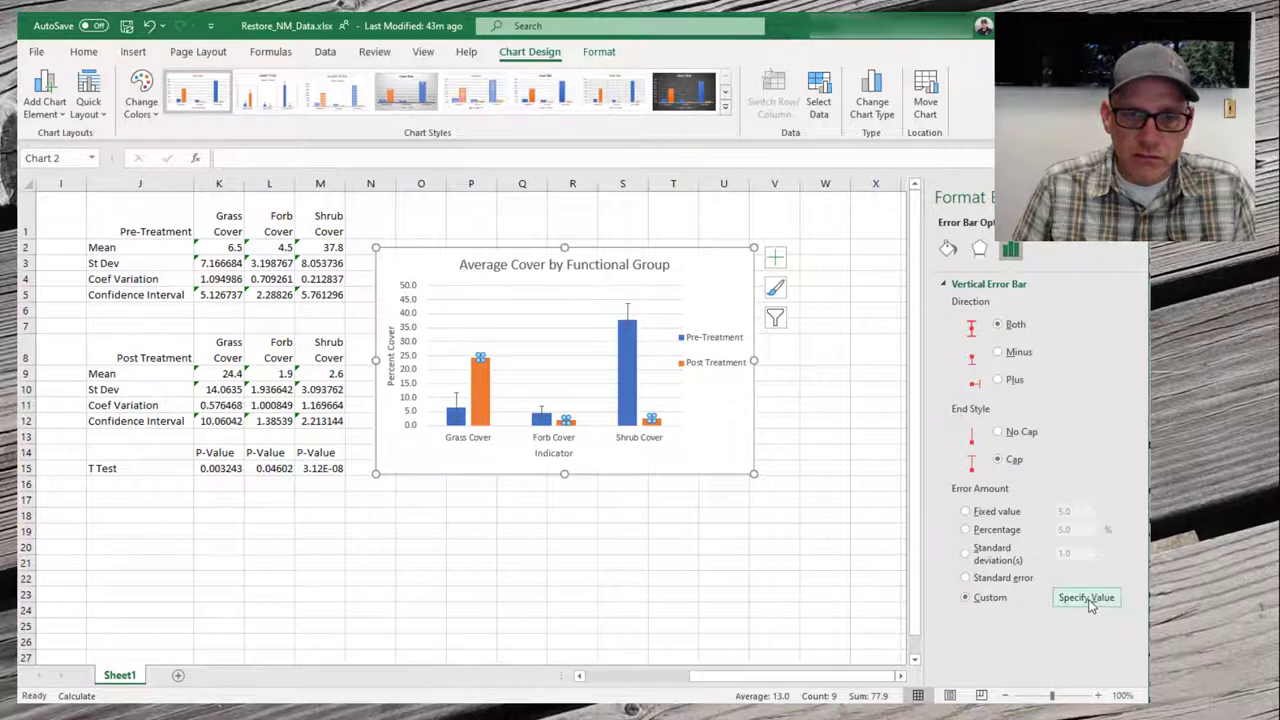
Set both the positive and negative error values of the Post Treatment bars to the confidence intervals in K12:M12, and deselect the chart
click(1088, 600)
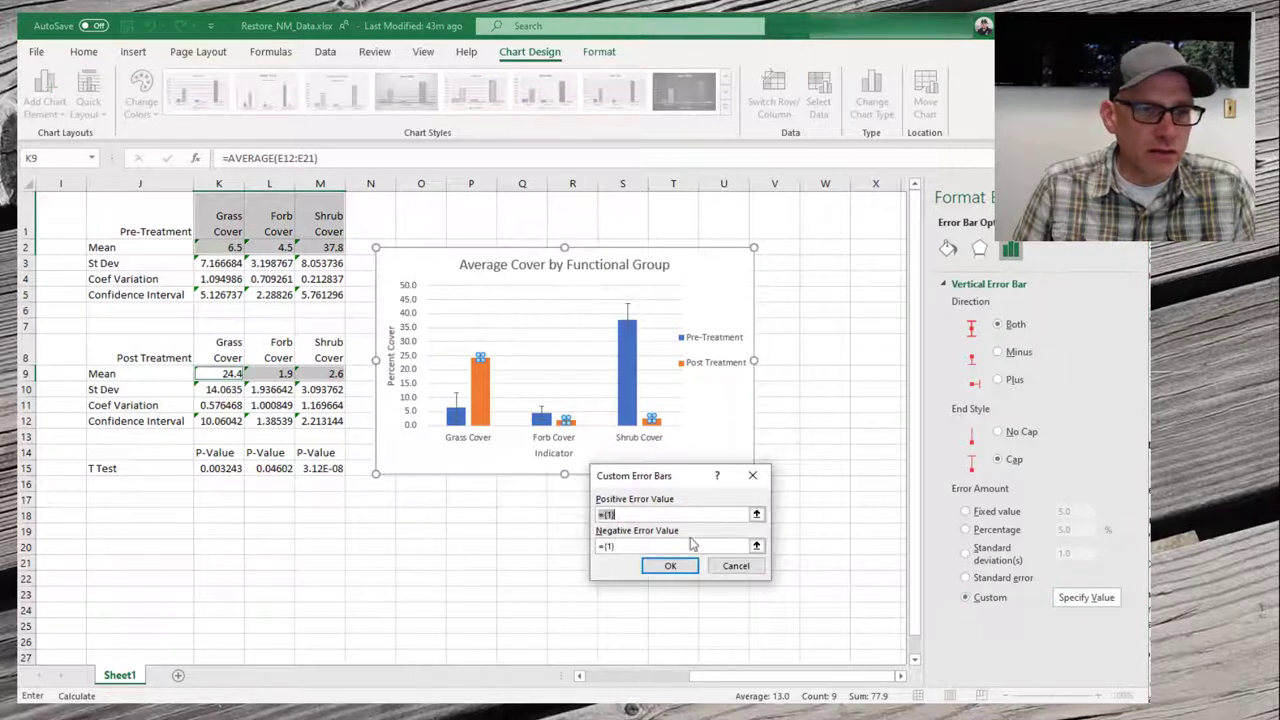
click(756, 514)
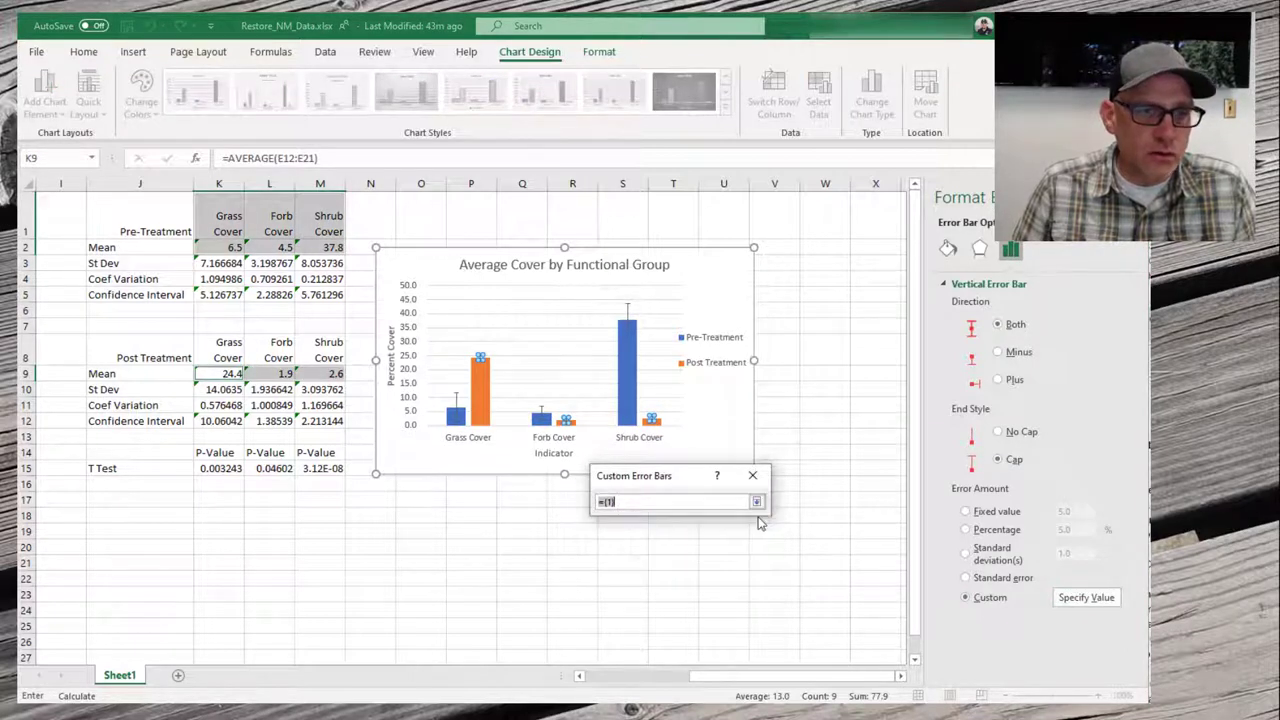
click(230, 421)
drag(238, 422, 335, 423)
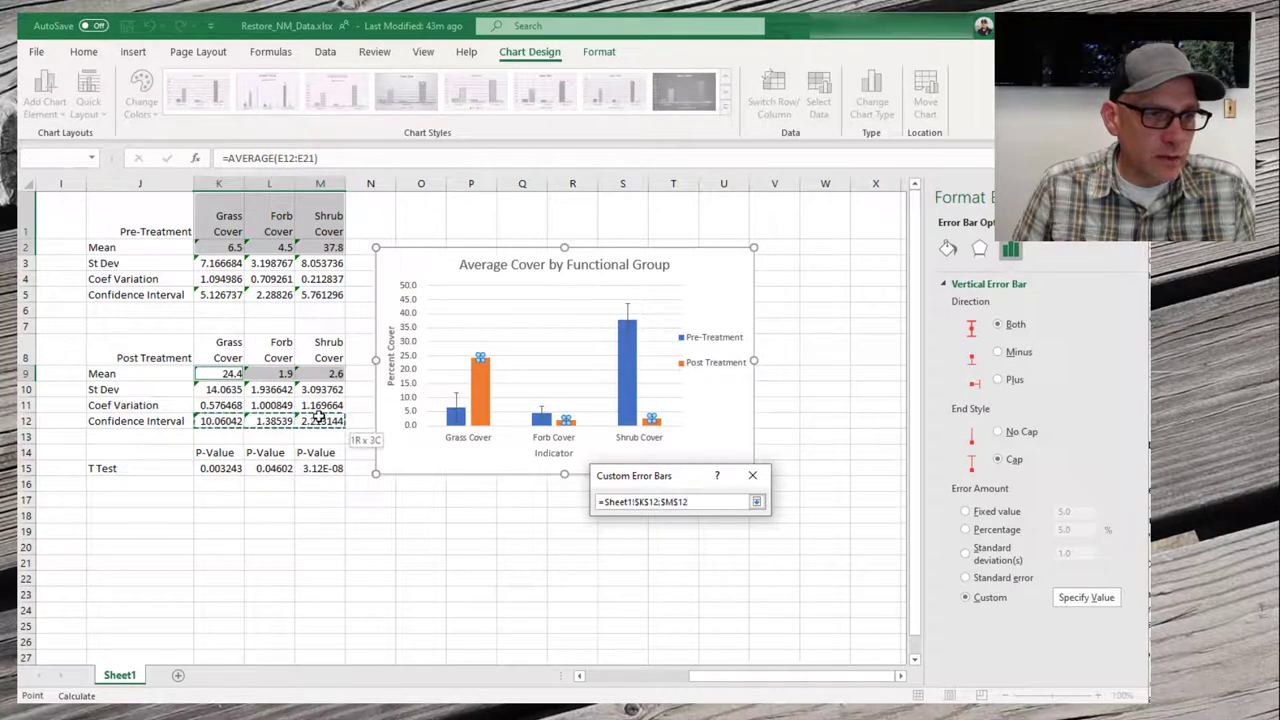
click(757, 513)
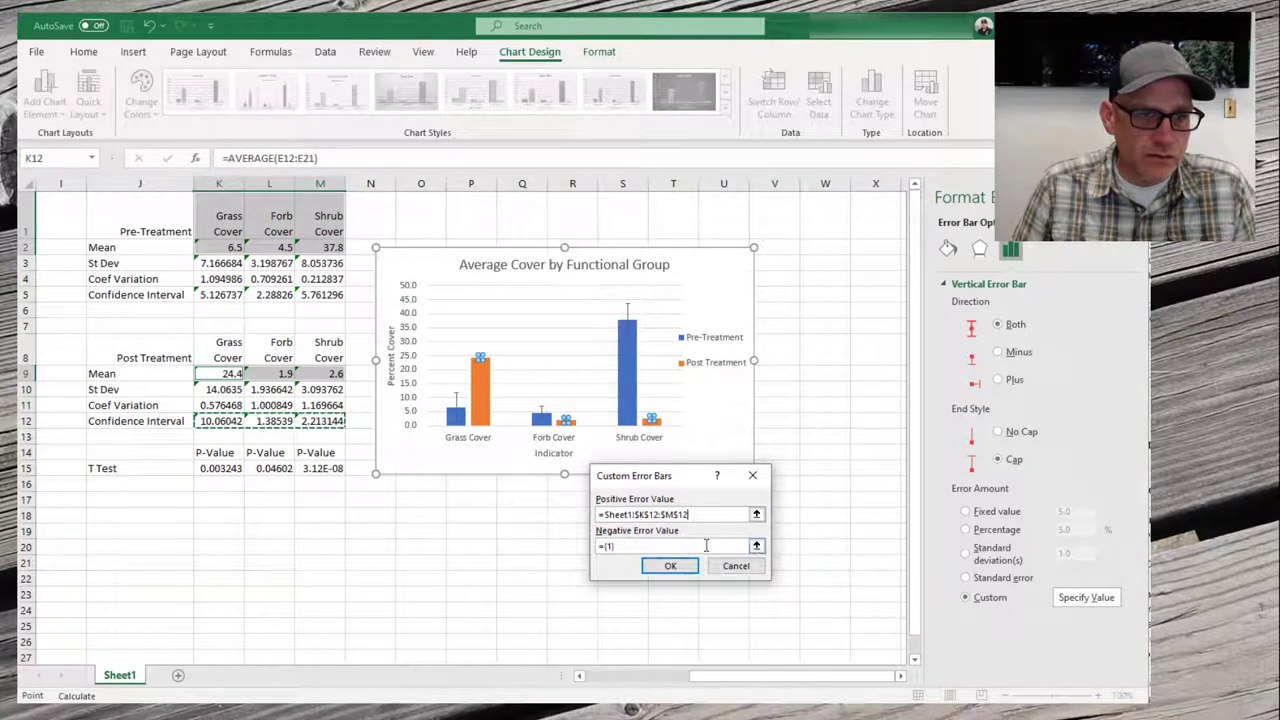
click(615, 530)
drag(230, 421, 335, 422)
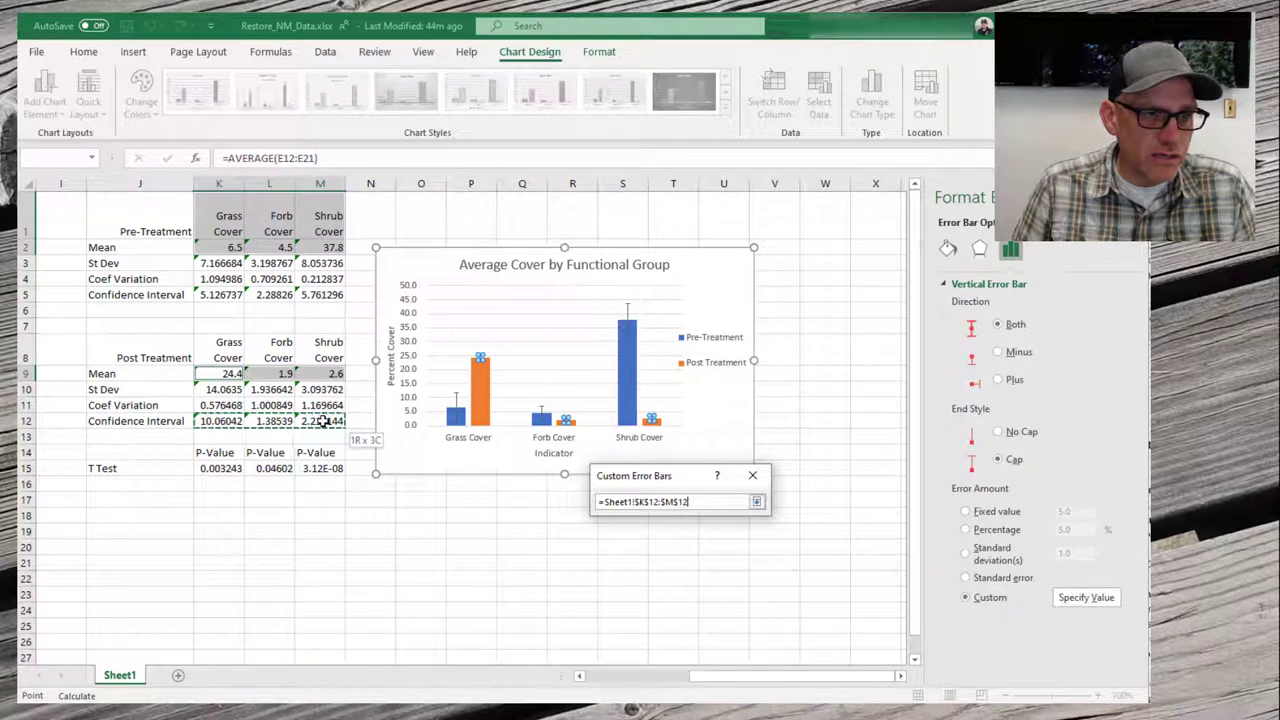
click(757, 502)
click(671, 567)
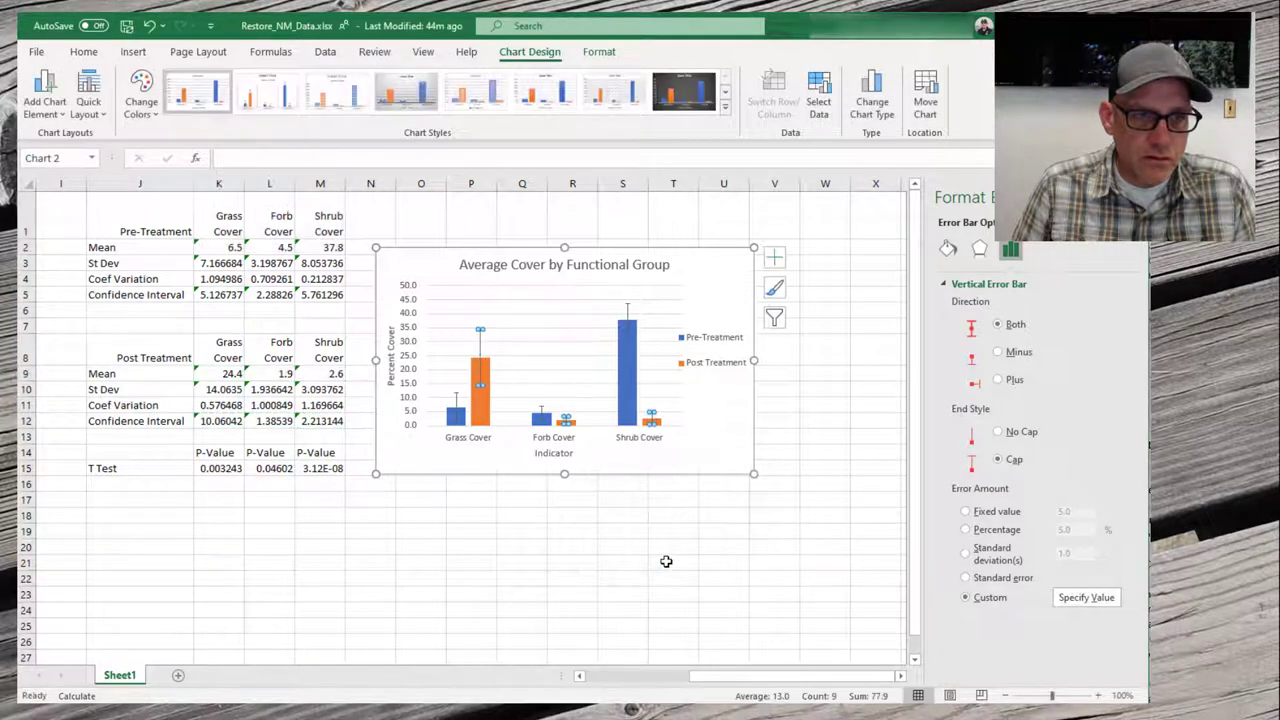
click(706, 442)
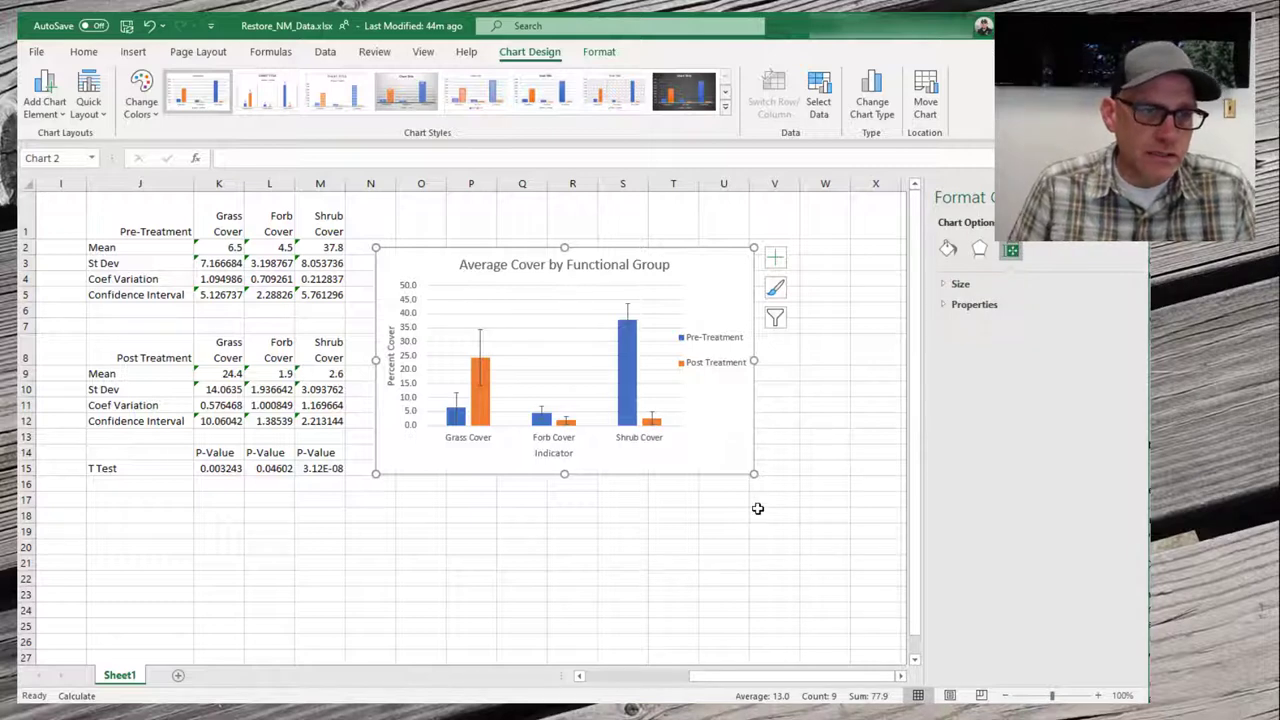
click(779, 483)
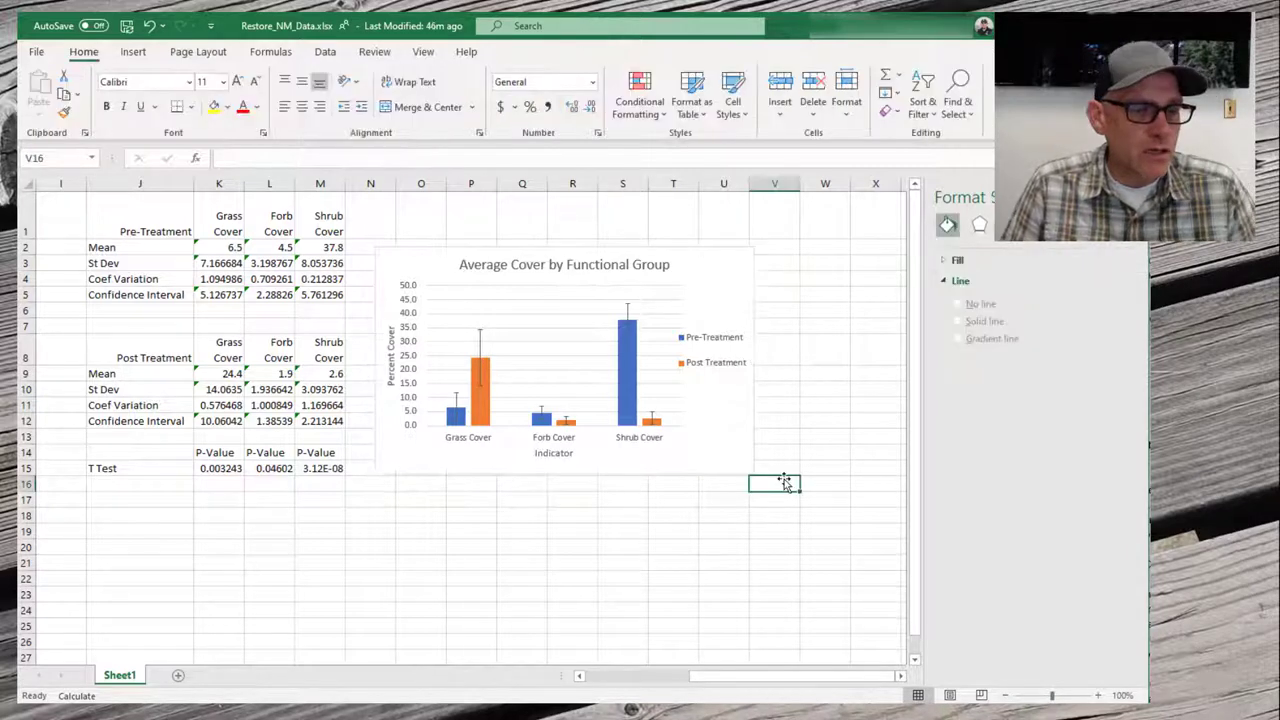